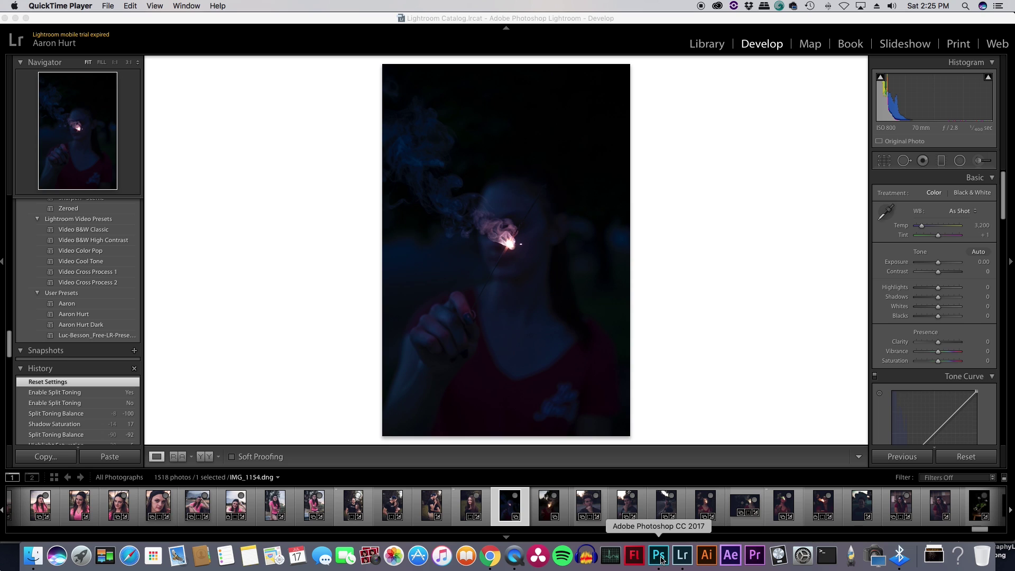
- Switch to Photoshop to view the finished sparkler portrait composite and return to Lightroom
click(658, 555)
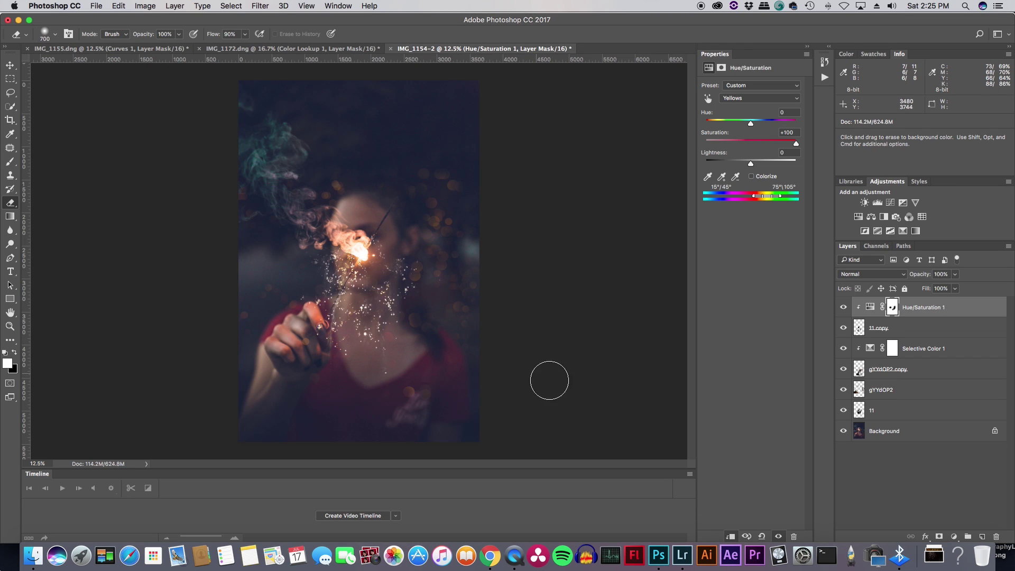
click(684, 557)
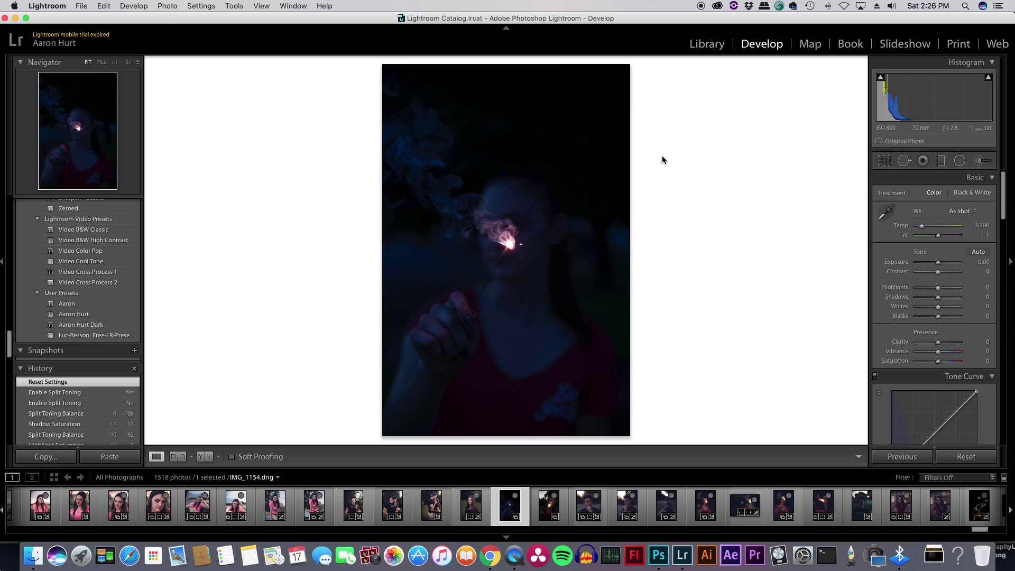
- Try raising the sparkler photo's exposure to +3.45, and reset it to 0
drag(938, 262, 955, 268)
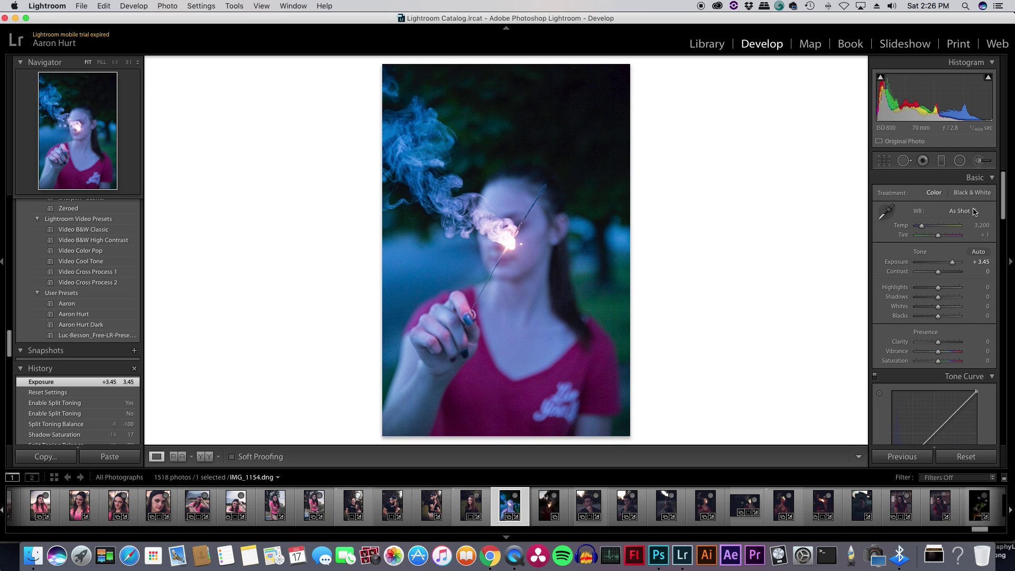
drag(952, 263, 943, 266)
double_click(942, 266)
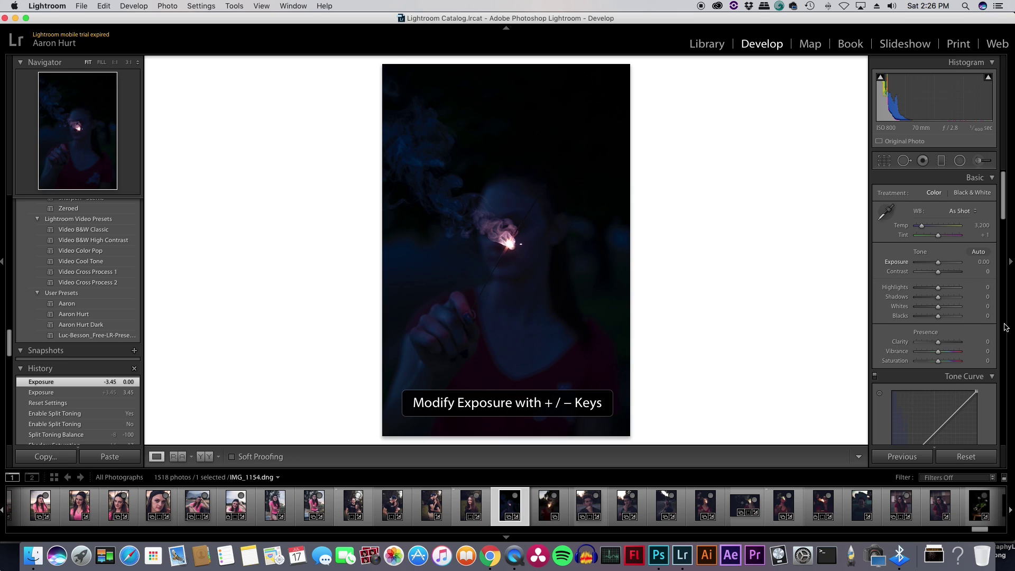
- Raise the sparkler photo's exposure to +1.30
key(plus)
key(plus)
key(plus)
key(plus)
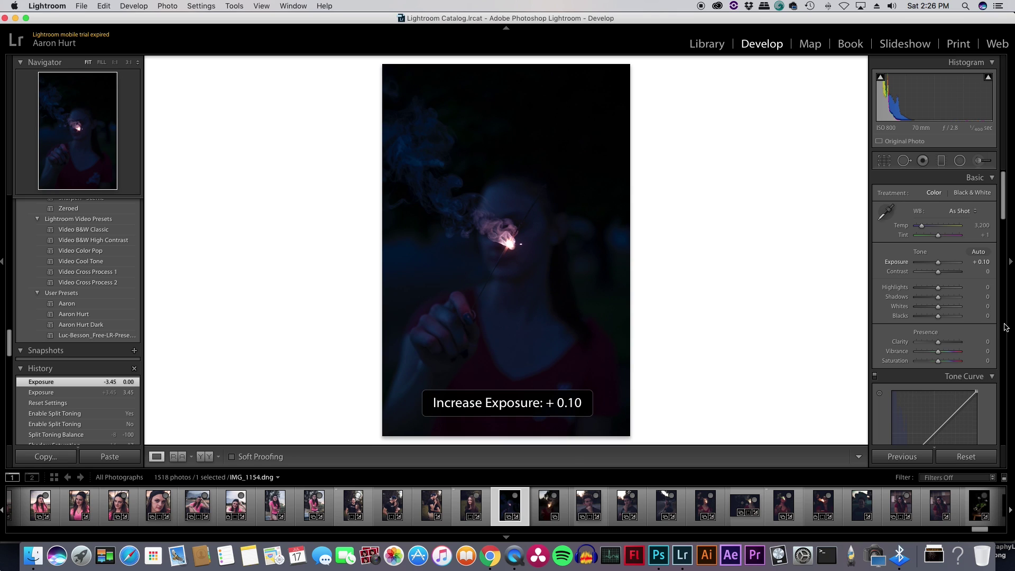
key(plus)
key(plus)
key(plus)
key(plus)
key(plus)
key(plus)
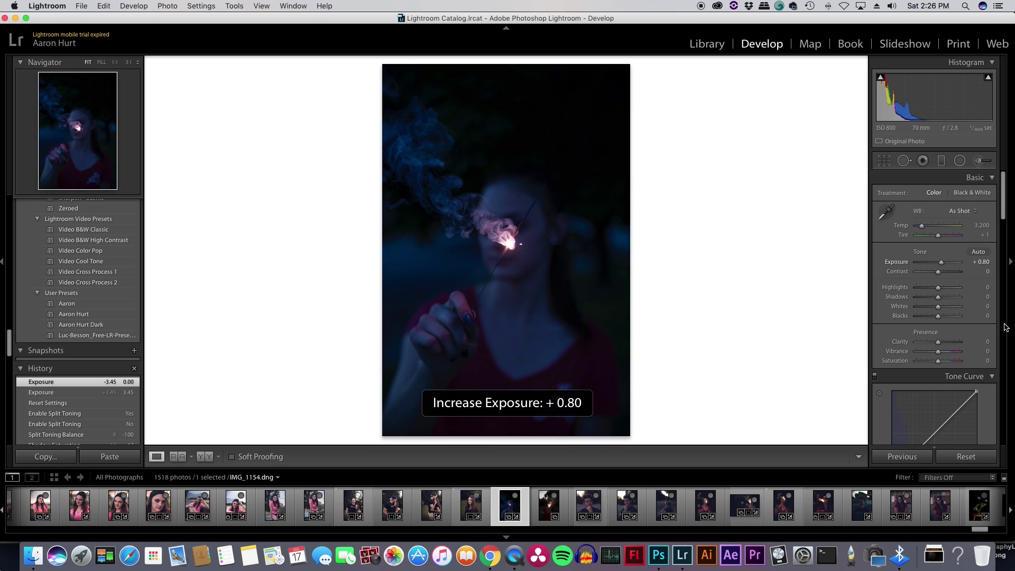
key(plus)
scroll(931, 296, down, 1)
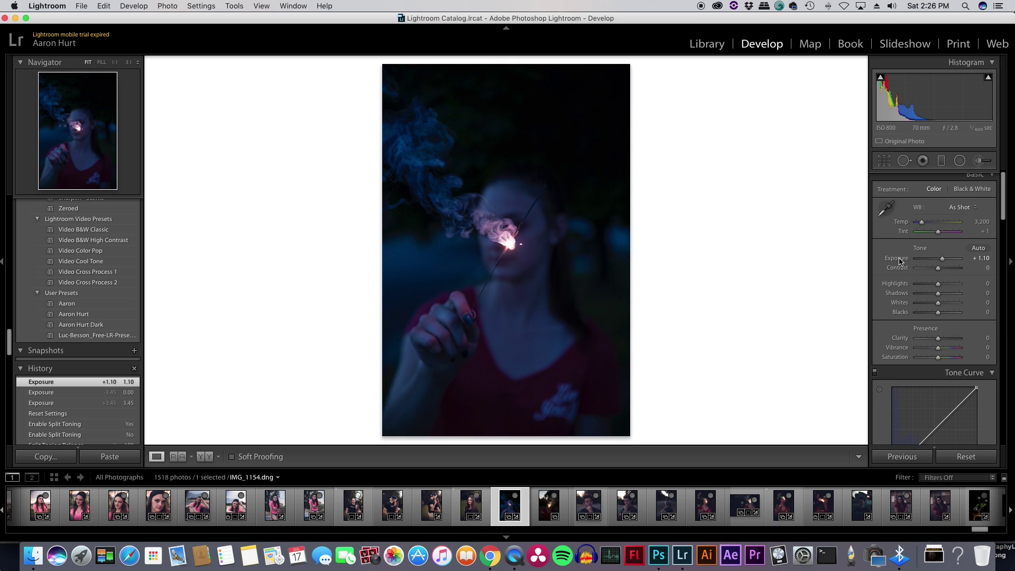
key(plus)
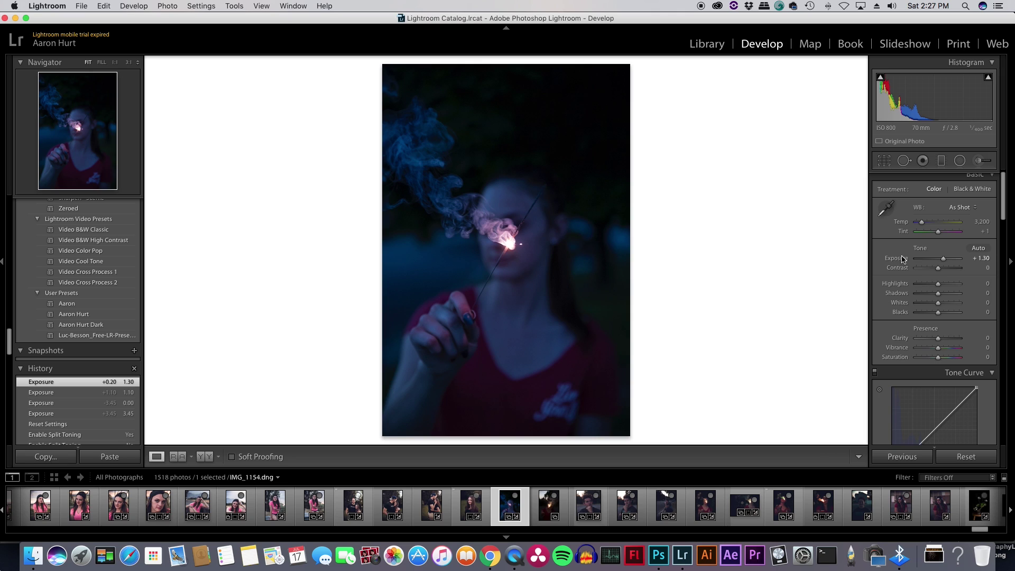
- Raise the photo's highlights to +30, cancelling any prompt to delete or remove the photo
click(901, 287)
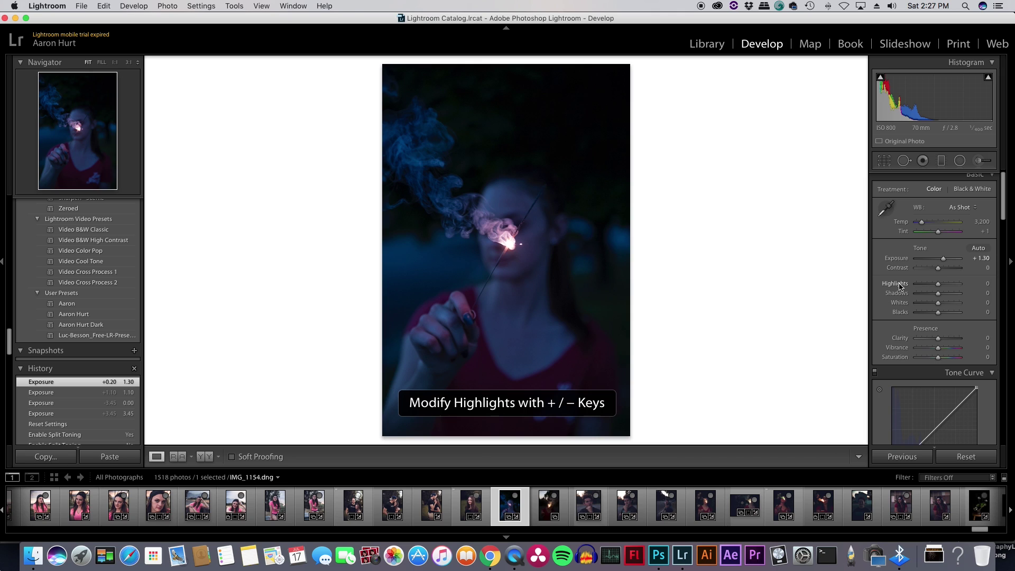
key(bracketright)
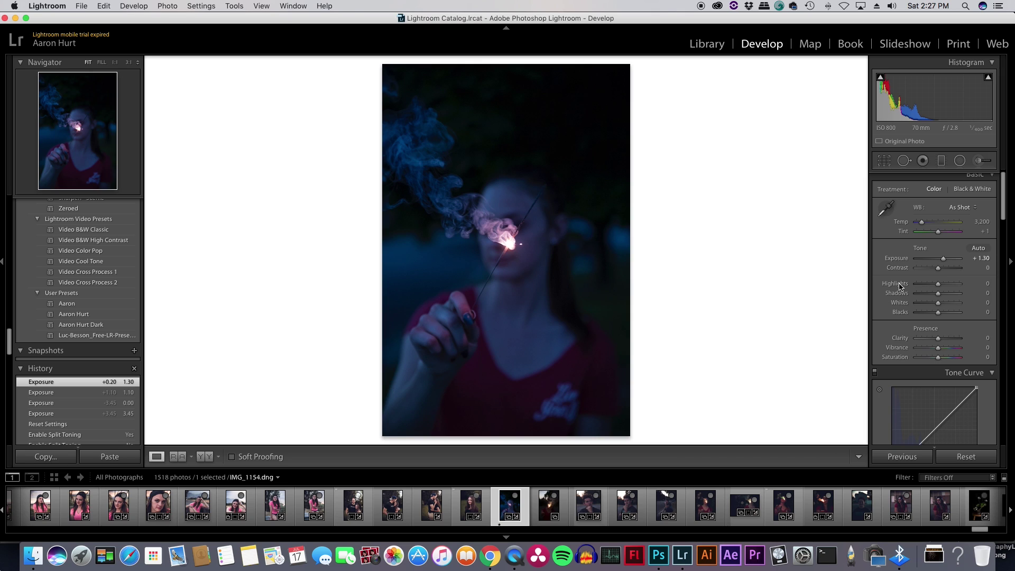
key(BackSpace)
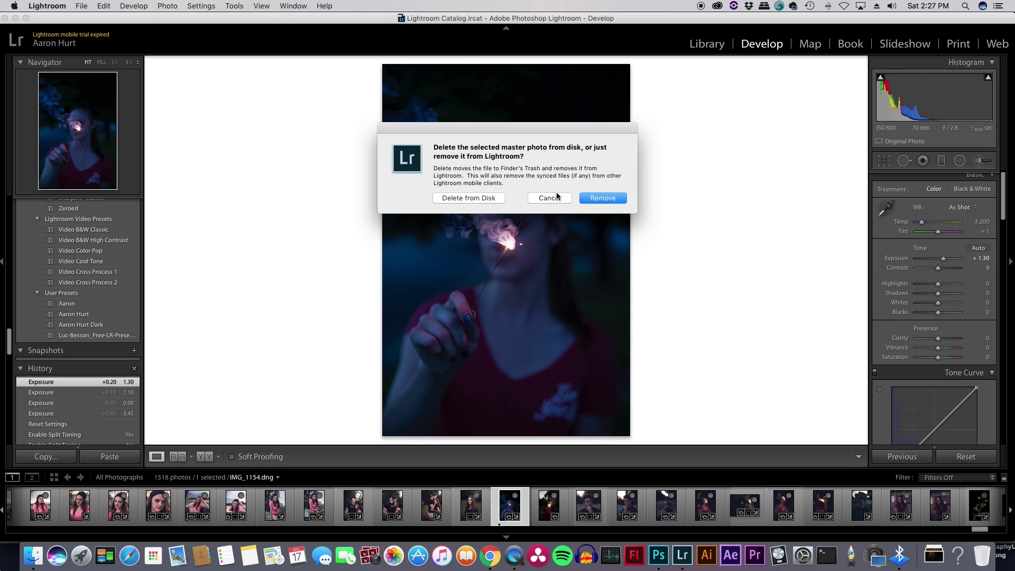
click(557, 197)
key(period)
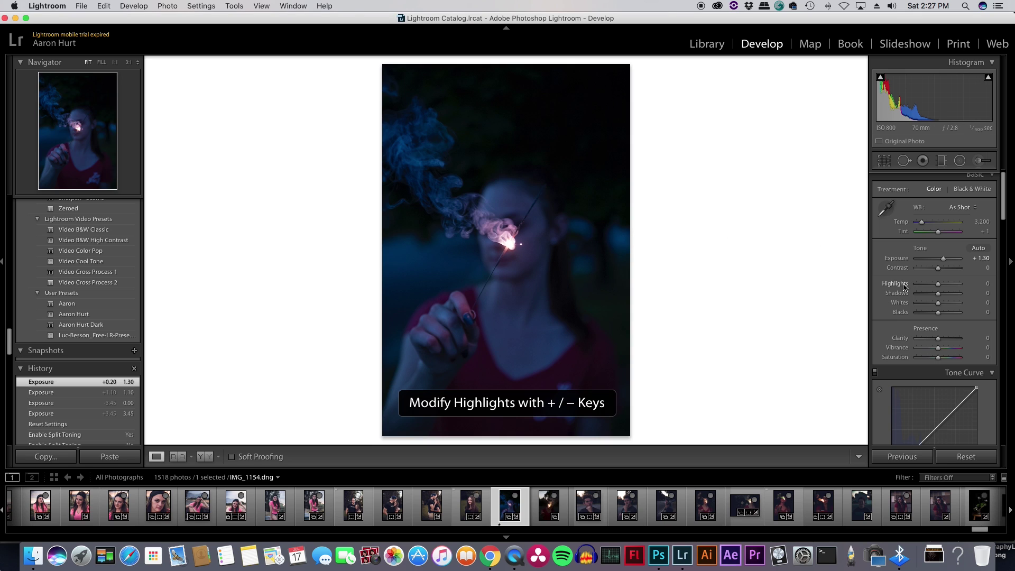
key(equal)
key(equal)
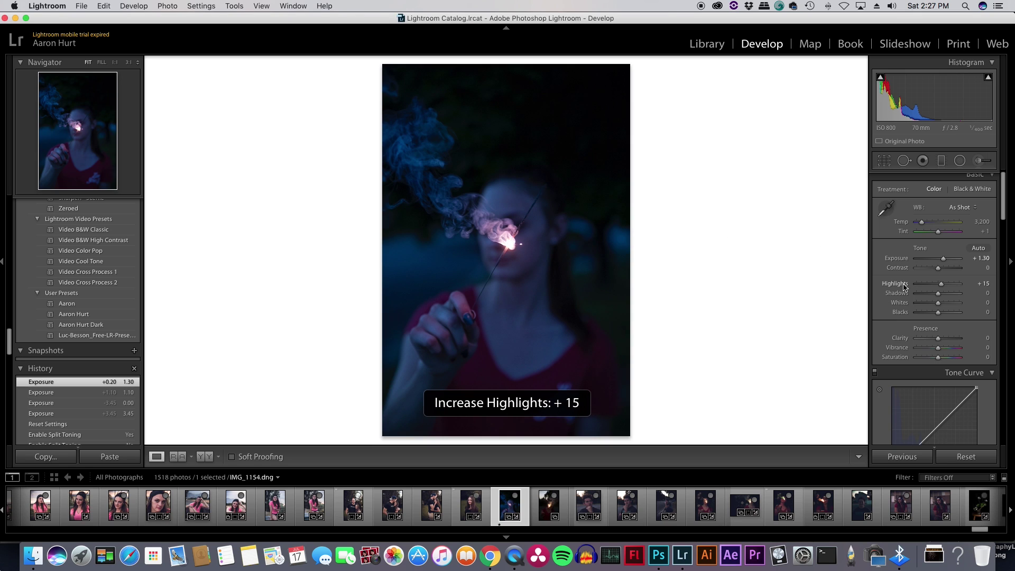
key(equal)
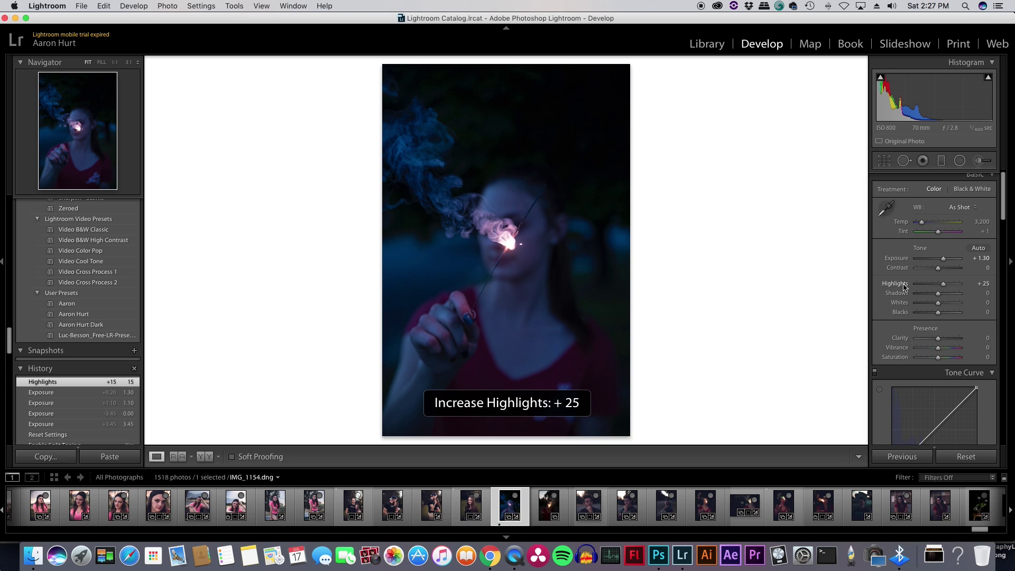
key(equal)
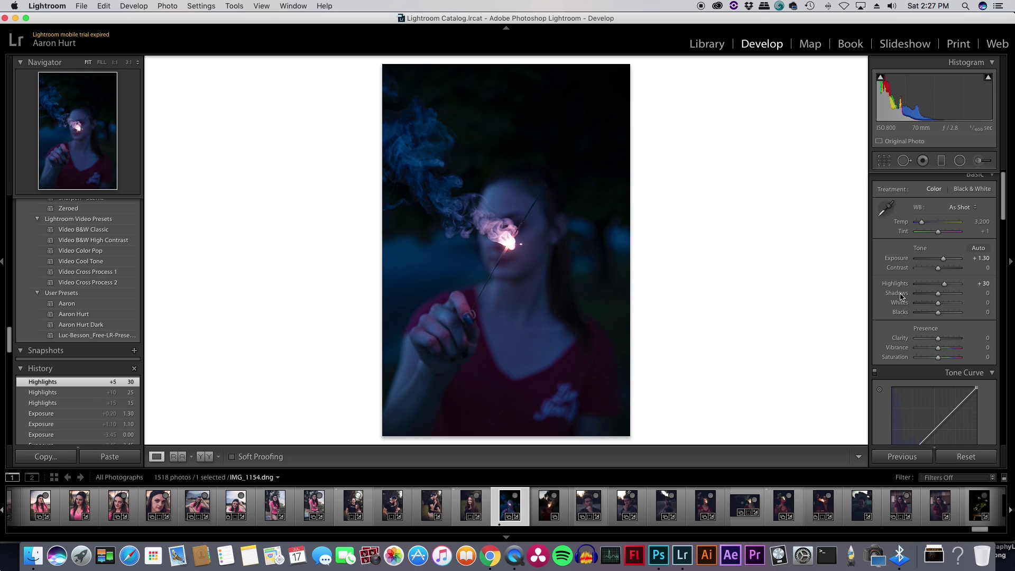
- Raise the photo's shadows to +50
key(period)
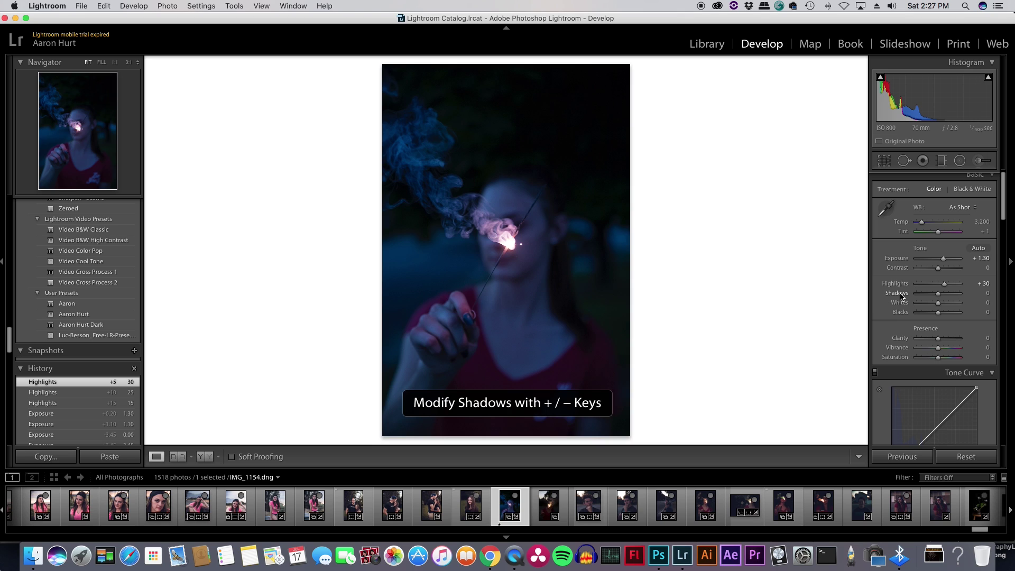
key(equal)
key(equal)
key(equal)
key(equal)
key(equal)
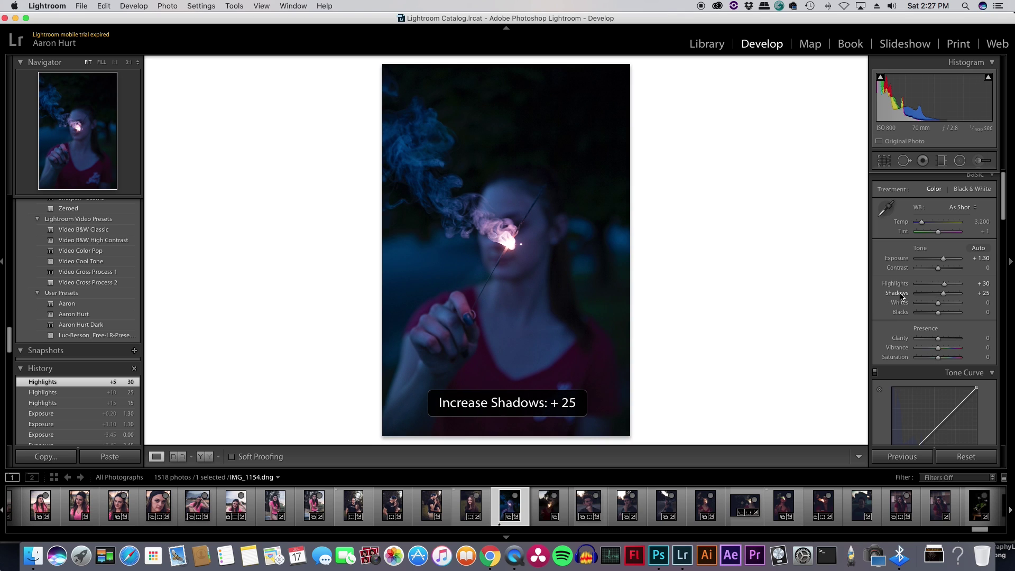
key(equal)
key(equal)
key(equal)
key(equal)
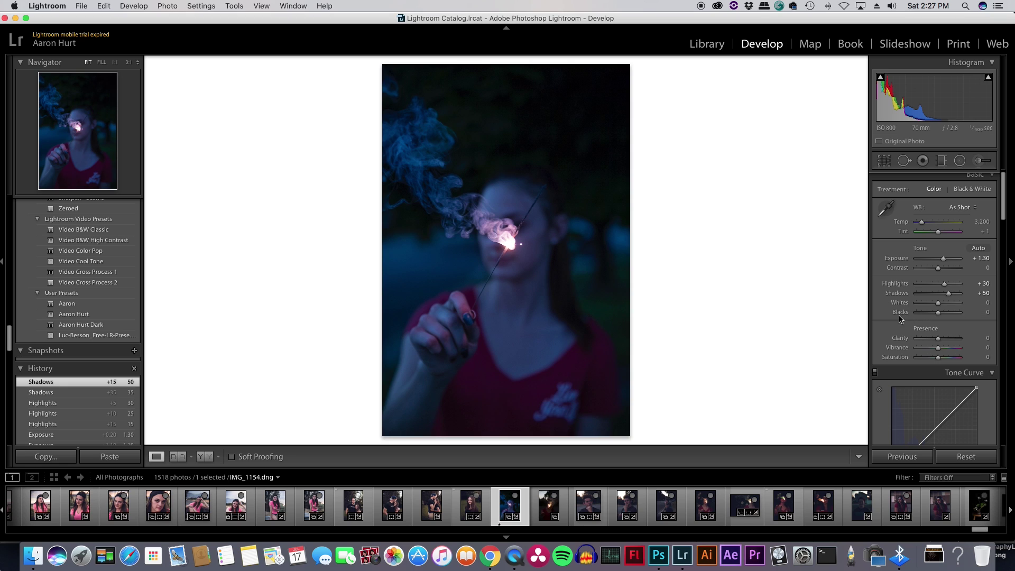
- Raise the photo's whites to +45
click(902, 305)
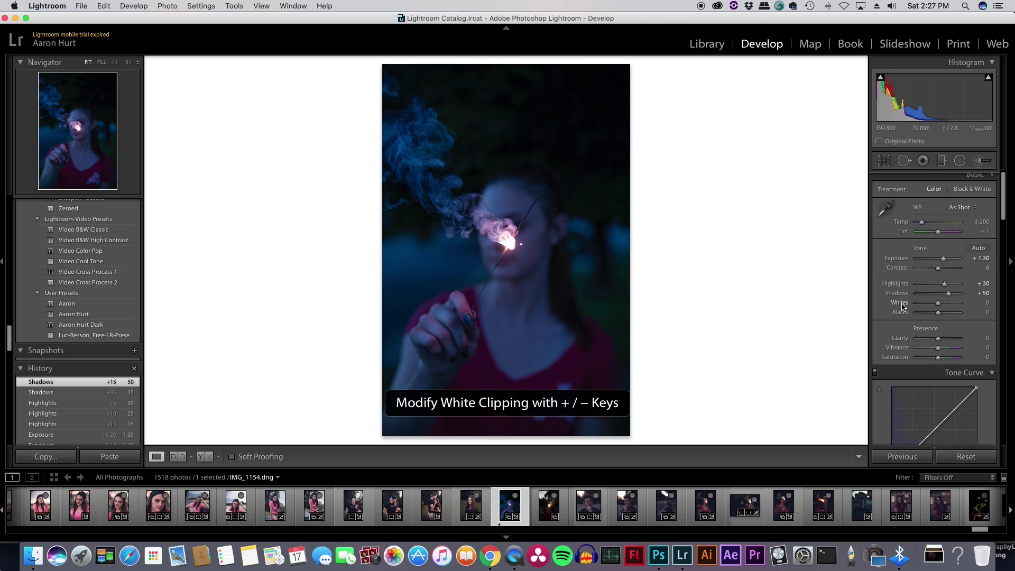
key(plus)
key(plus)
key(plus)
key(plus)
key(plus)
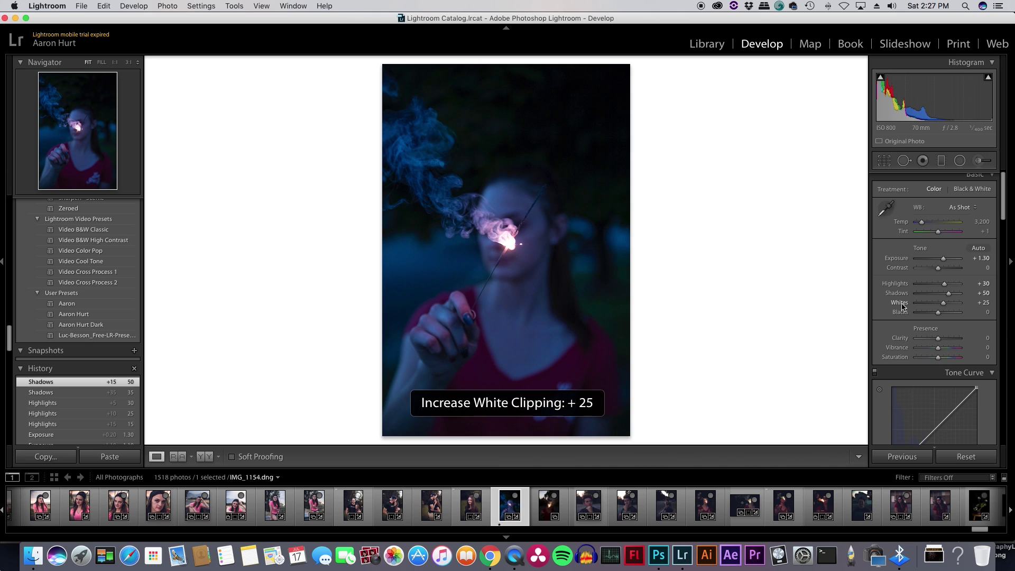
key(plus)
key(plus)
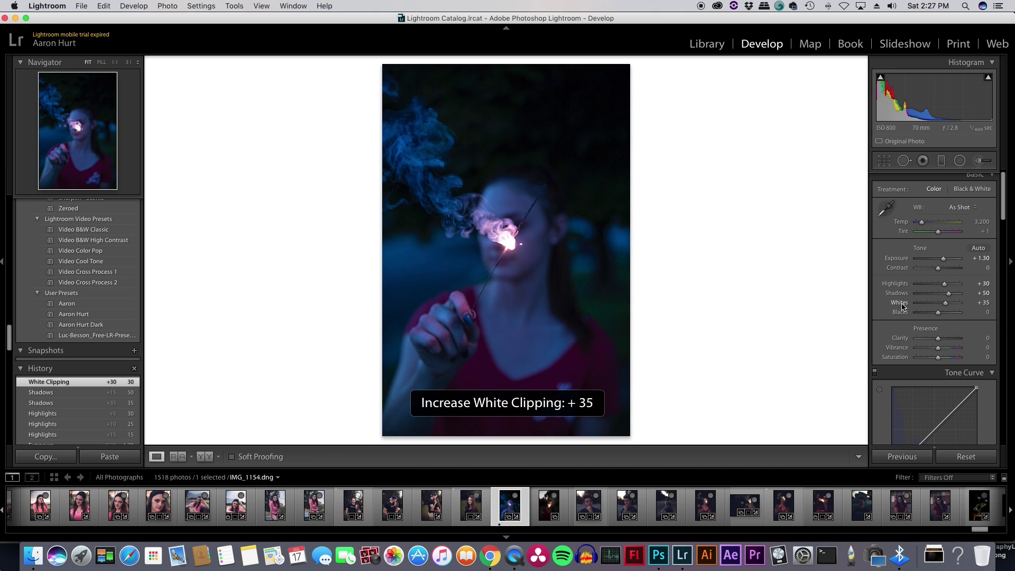
key(plus)
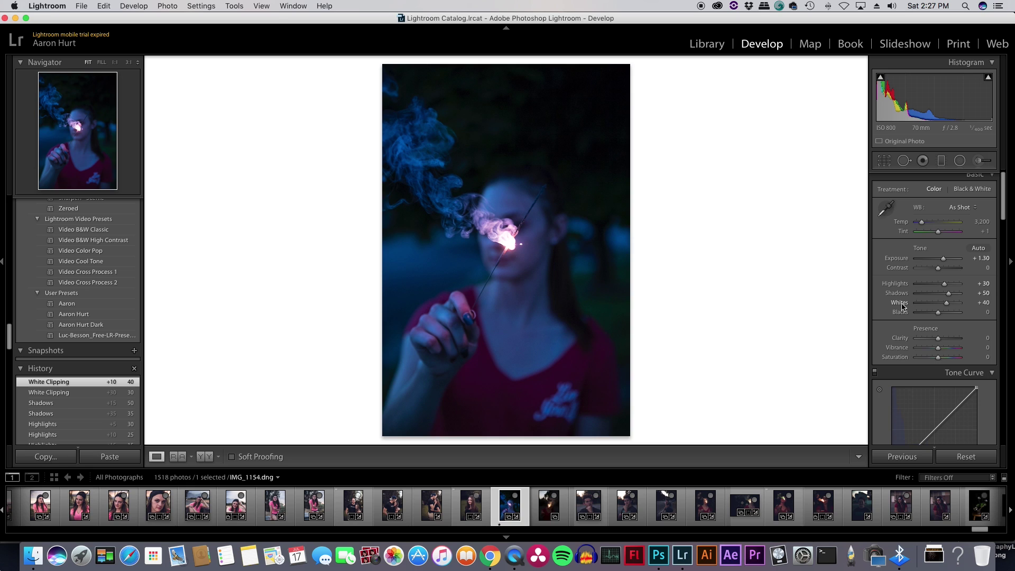
key(plus)
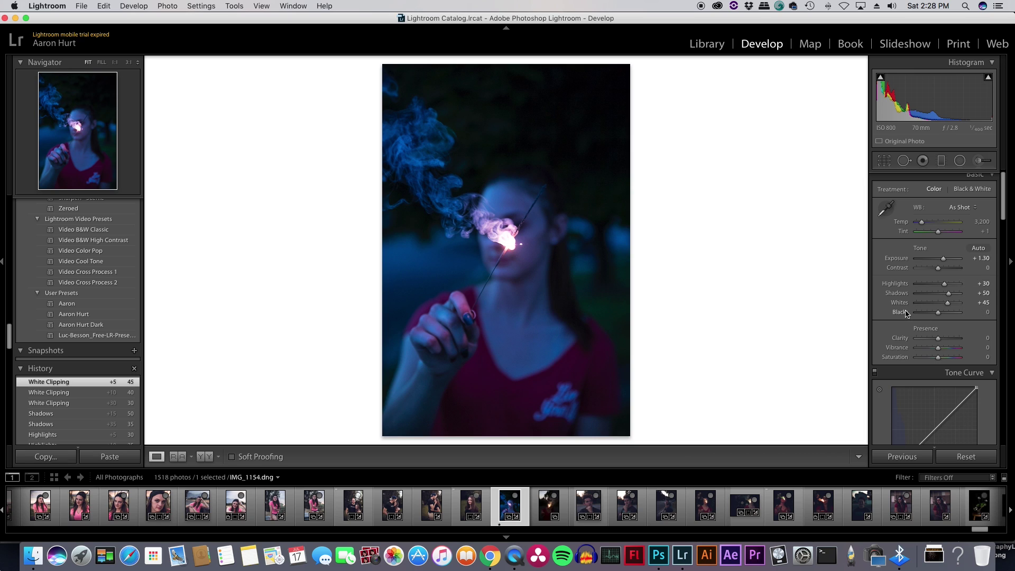
- Lower the photo's blacks to -20
key(minus)
key(minus)
key(minus)
key(minus)
key(minus)
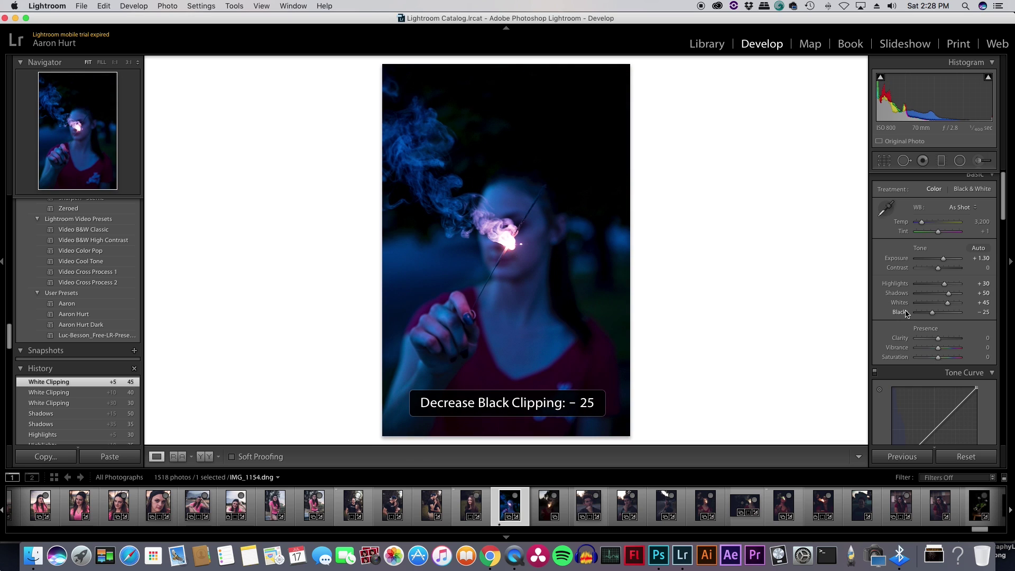
key(equal)
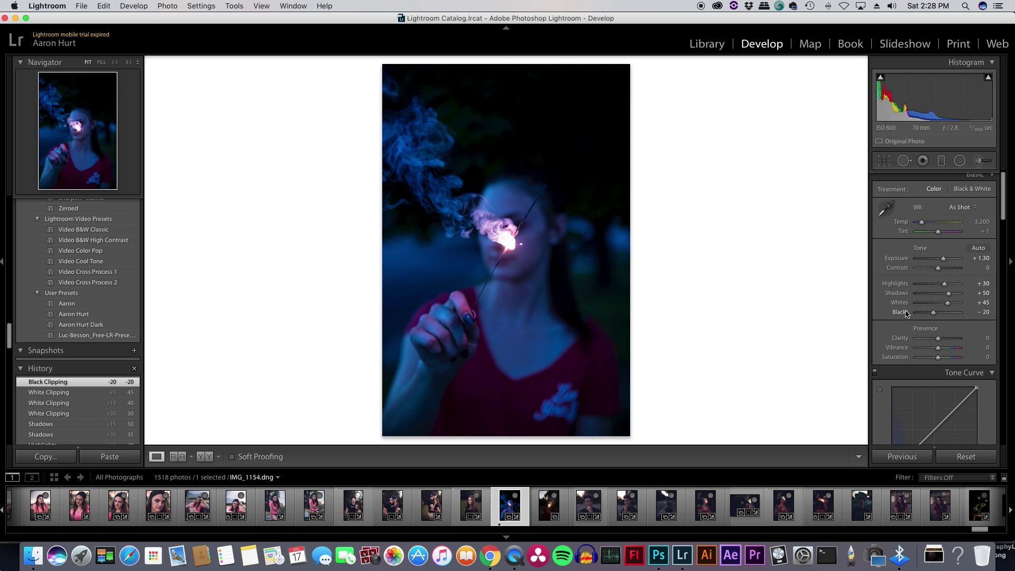
- Increase the photo's clarity to +15
click(899, 339)
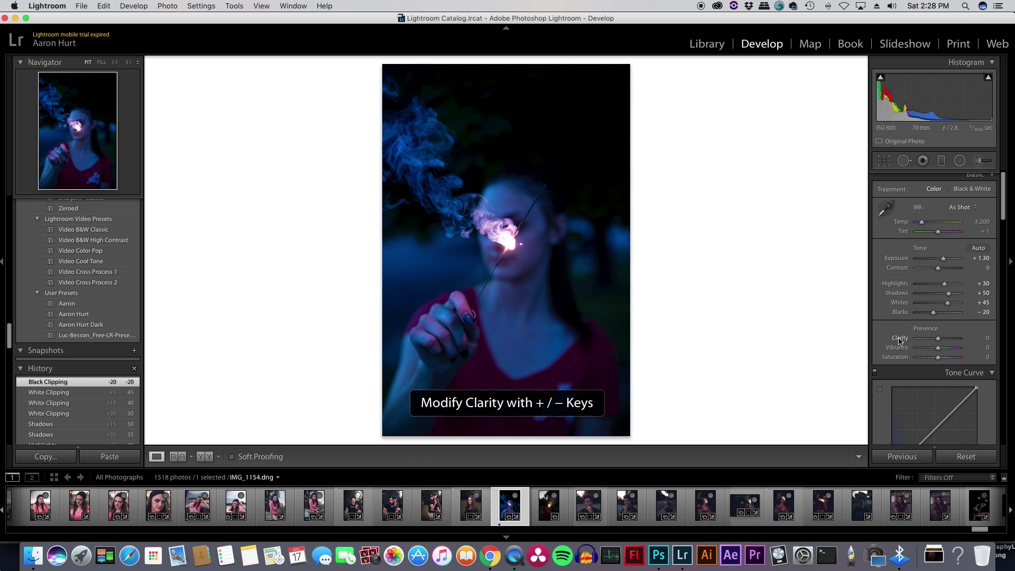
key(equal)
key(equal)
key(equal)
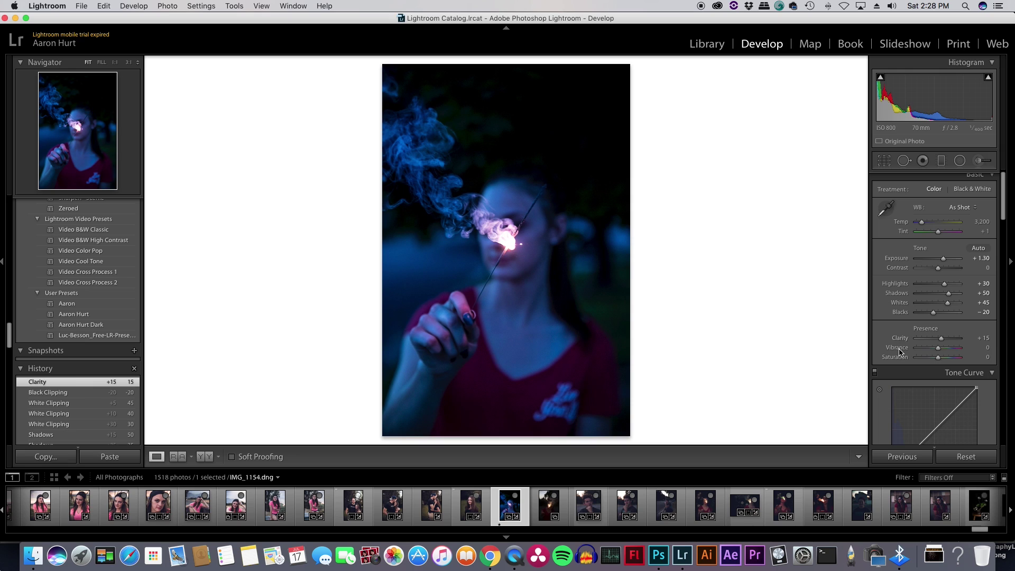
- Increase the photo's vibrance to +60
click(899, 348)
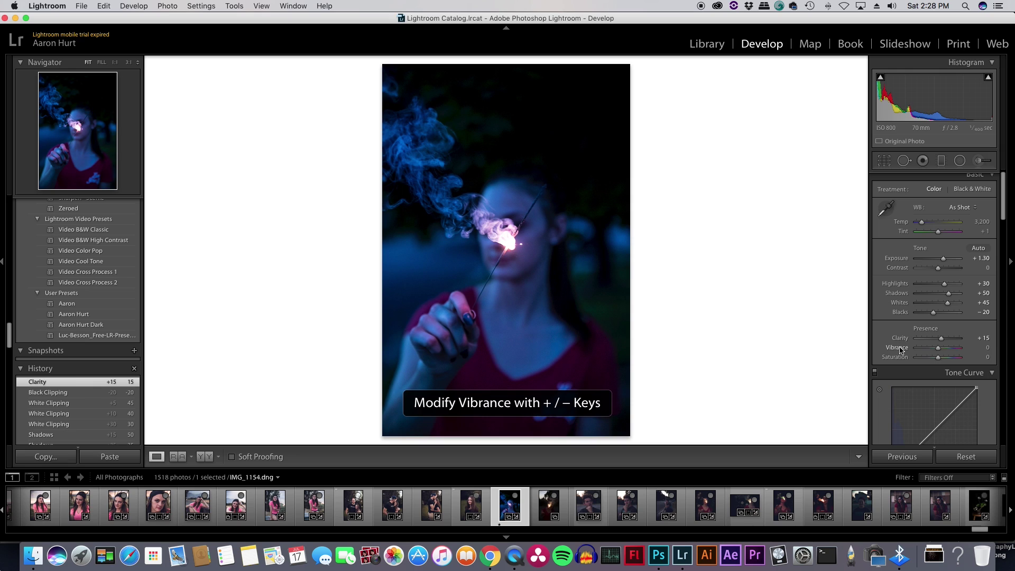
key(equal)
key(equal)
key(equal)
key(equal)
key(equal)
key(equal)
key(equal)
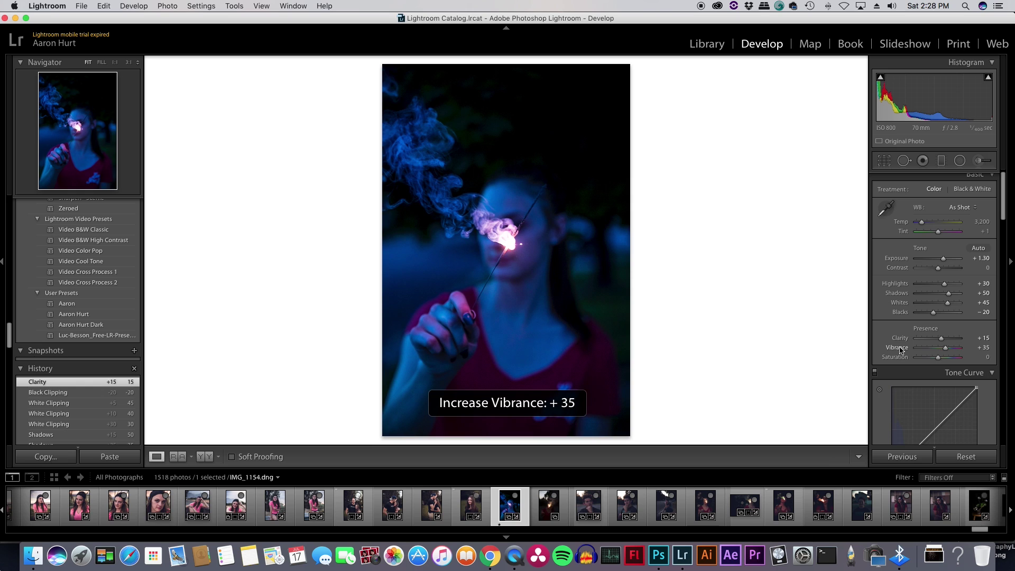
key(equal)
key(equal)
key(equal)
key(equal)
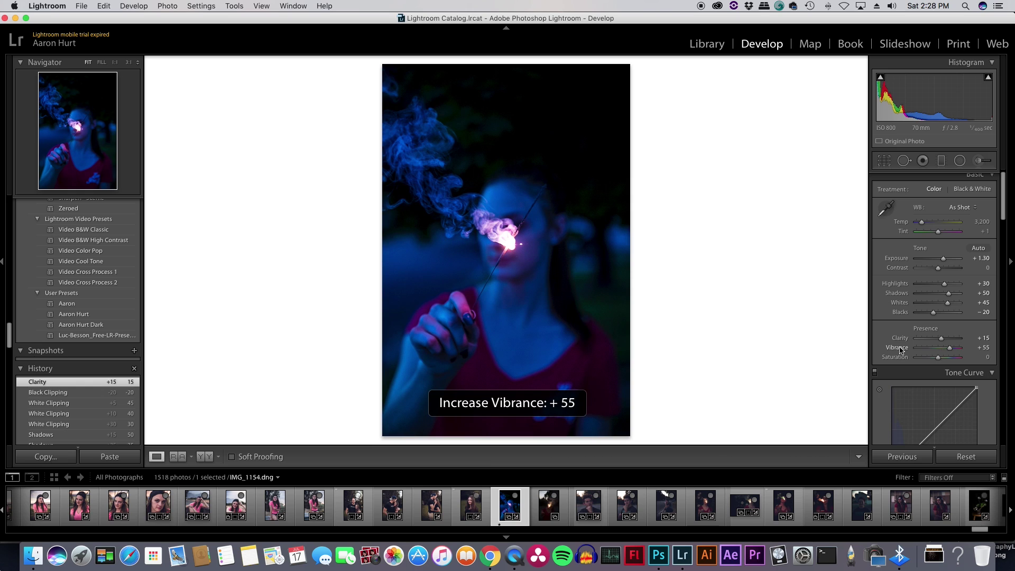
key(equal)
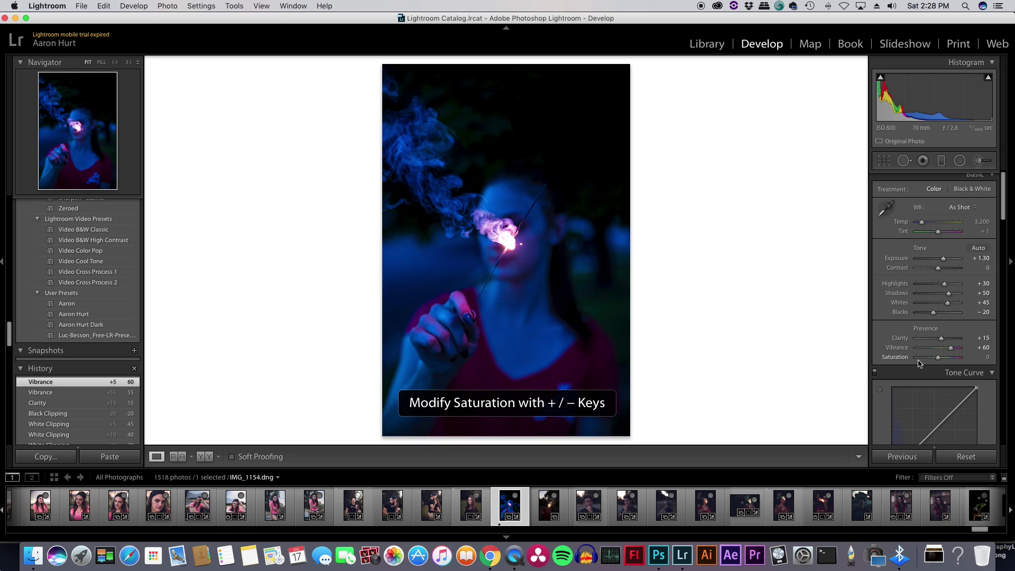
- Reduce the photo's saturation to -12 and warm its white balance temperature to 7,841
key(minus)
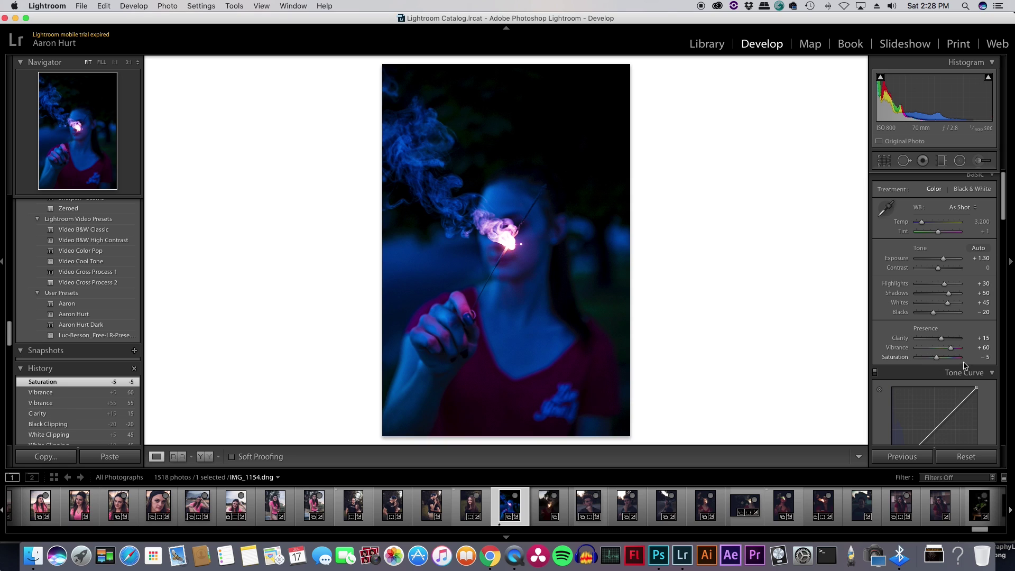
drag(938, 358, 936, 358)
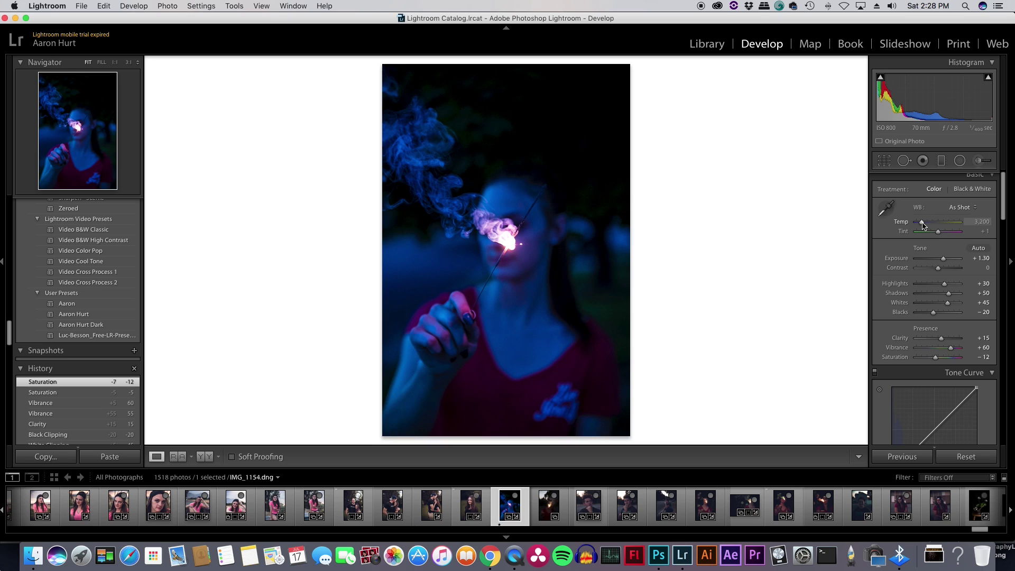
drag(923, 224, 943, 224)
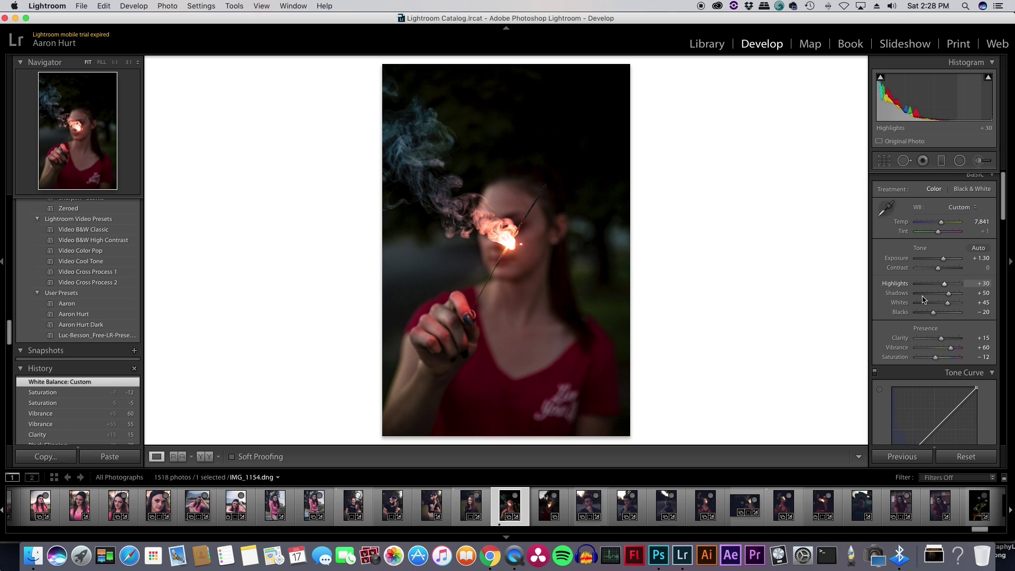
scroll(924, 300, down, 3)
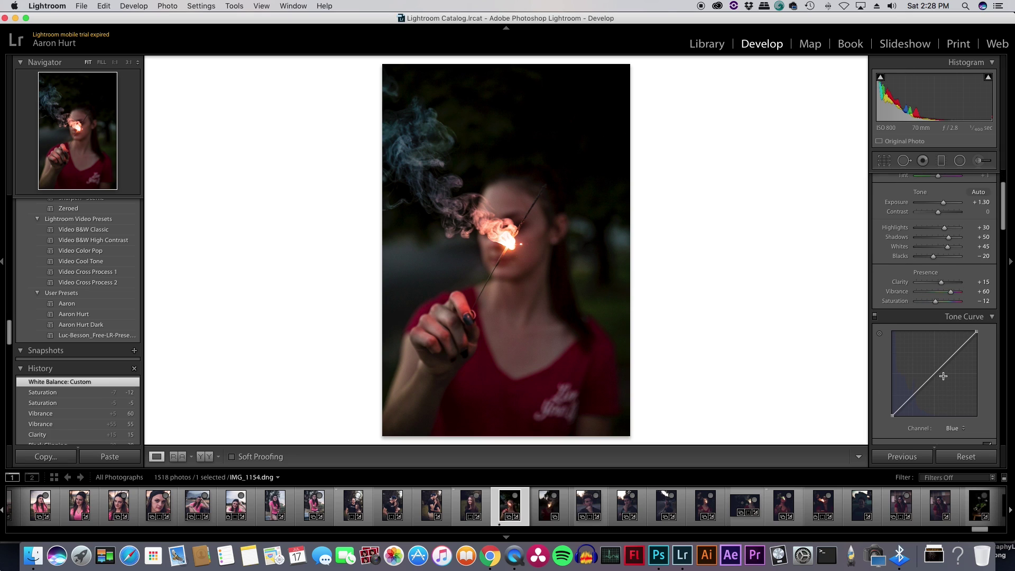
- Switch the tone curve to the RGB channel and add points at its middle, three-quarter and one-quarter positions
scroll(963, 379, down, 3)
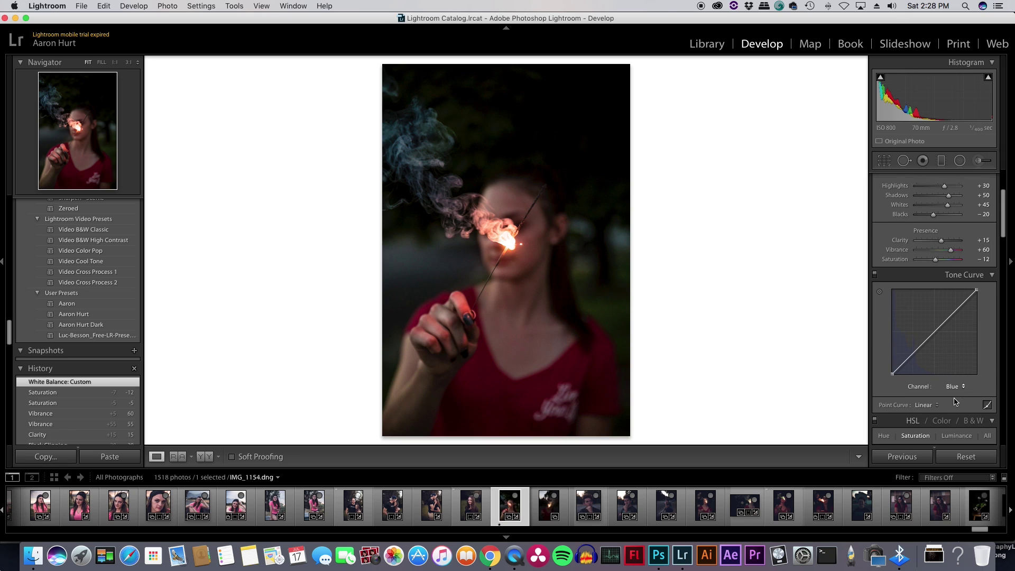
click(959, 375)
click(952, 349)
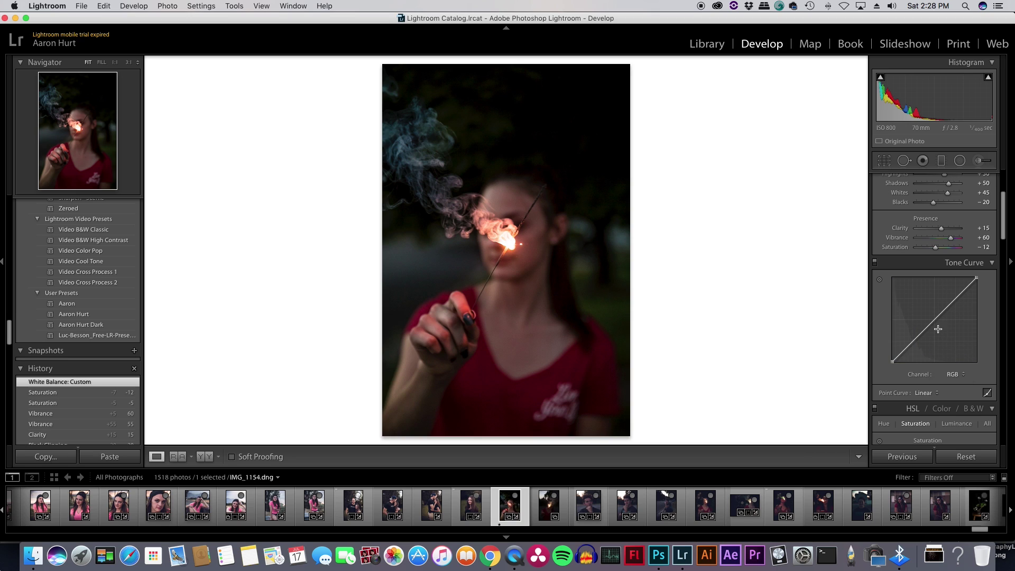
click(934, 320)
click(955, 299)
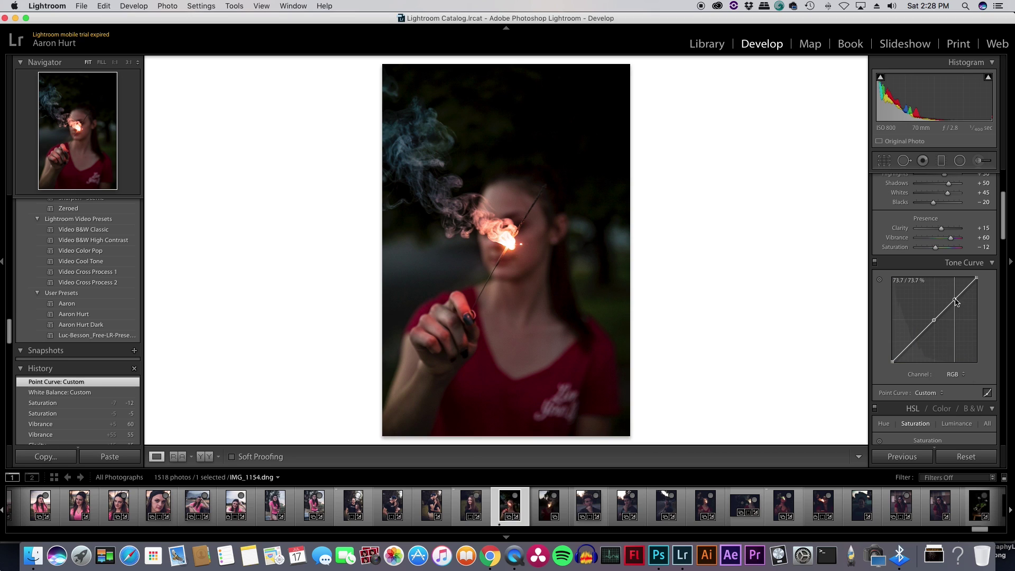
click(914, 342)
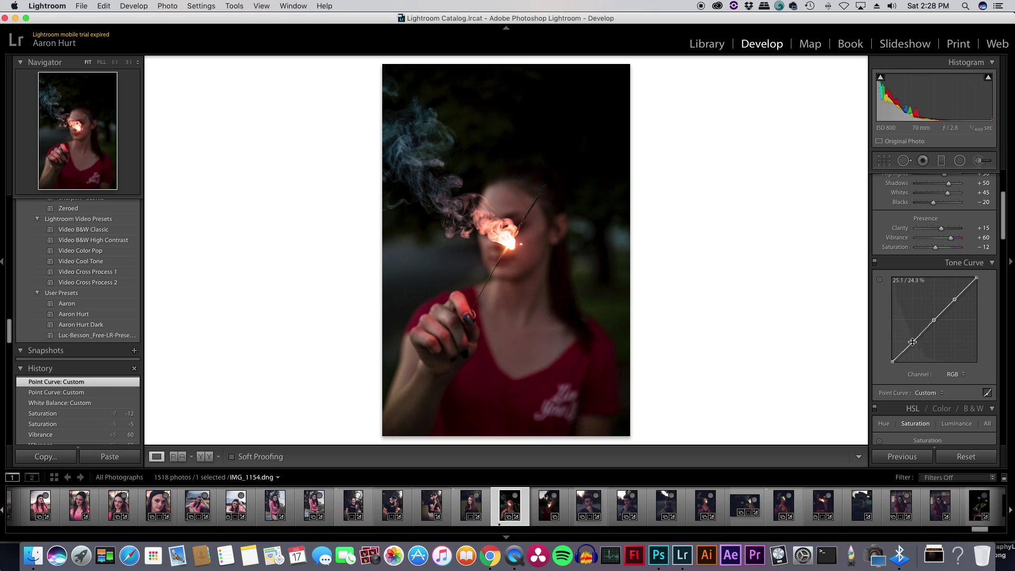
- Raise the RGB curve's black point to about 12% and compare the photo with the tone curve off and on
drag(893, 362, 892, 355)
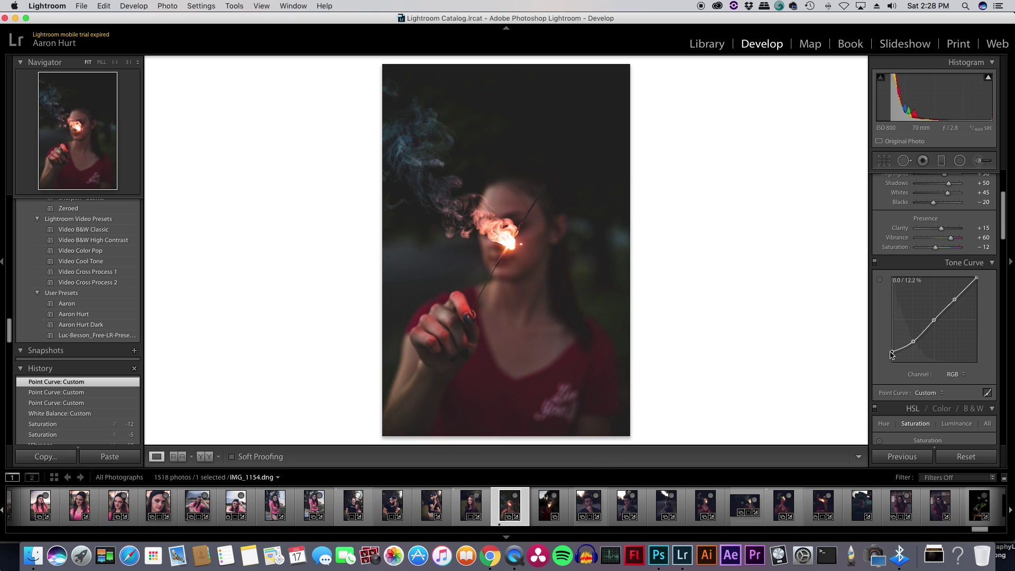
drag(893, 354, 893, 354)
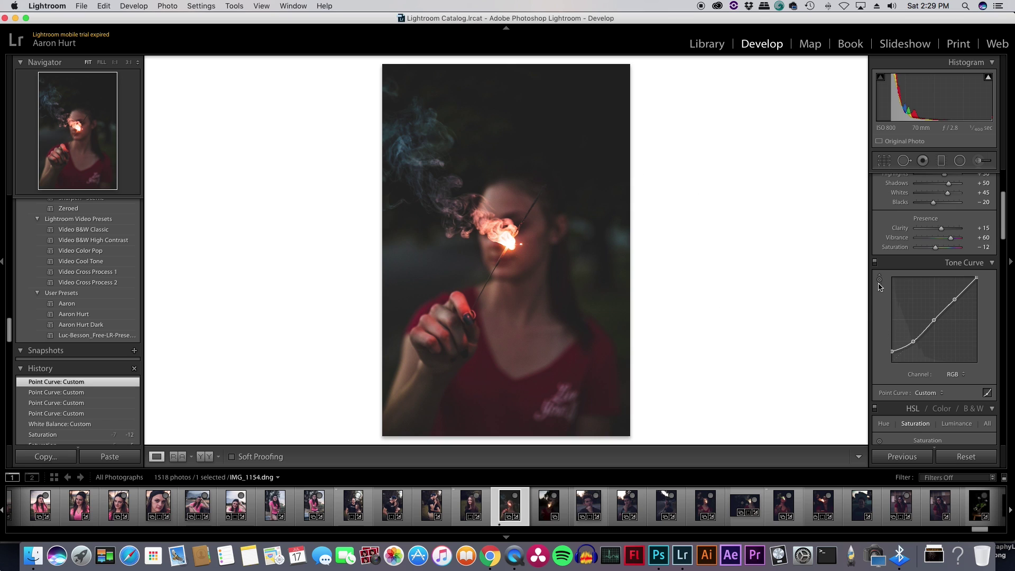
click(875, 263)
click(875, 262)
click(875, 262)
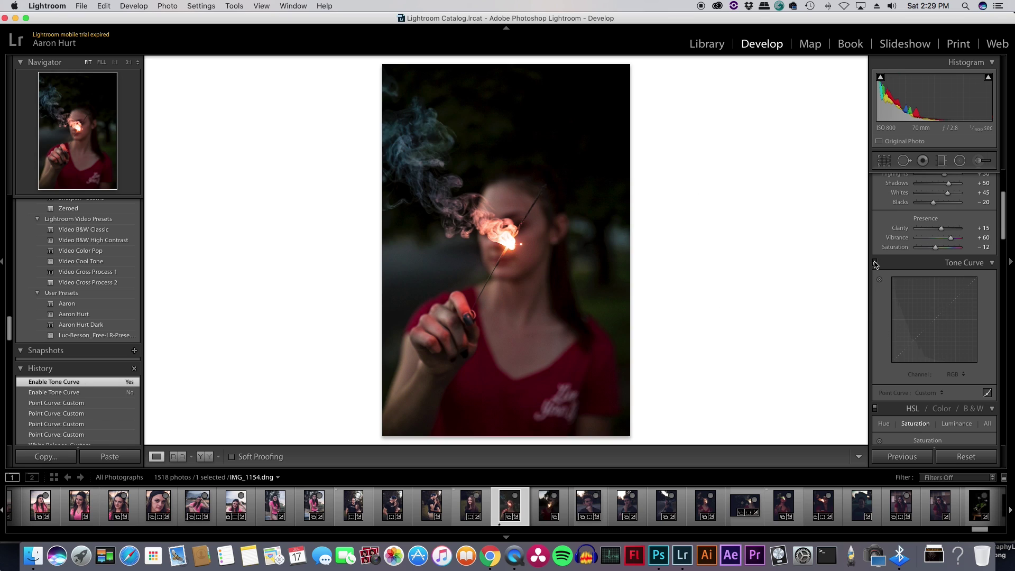
click(874, 263)
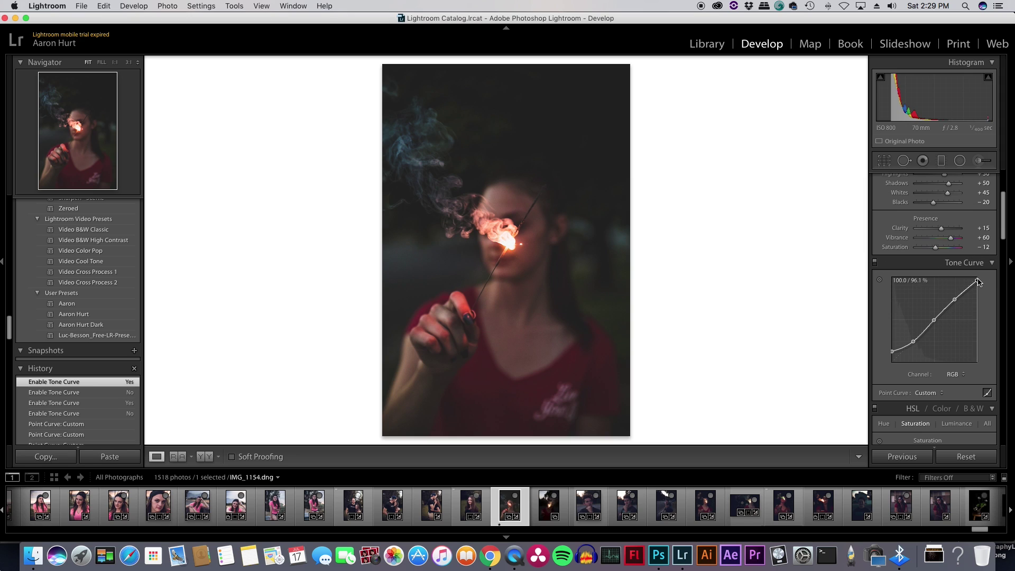
- Lower the RGB curve's white point to about 96% and nudge its lower quarter point slightly
drag(978, 280, 980, 282)
drag(916, 344, 915, 344)
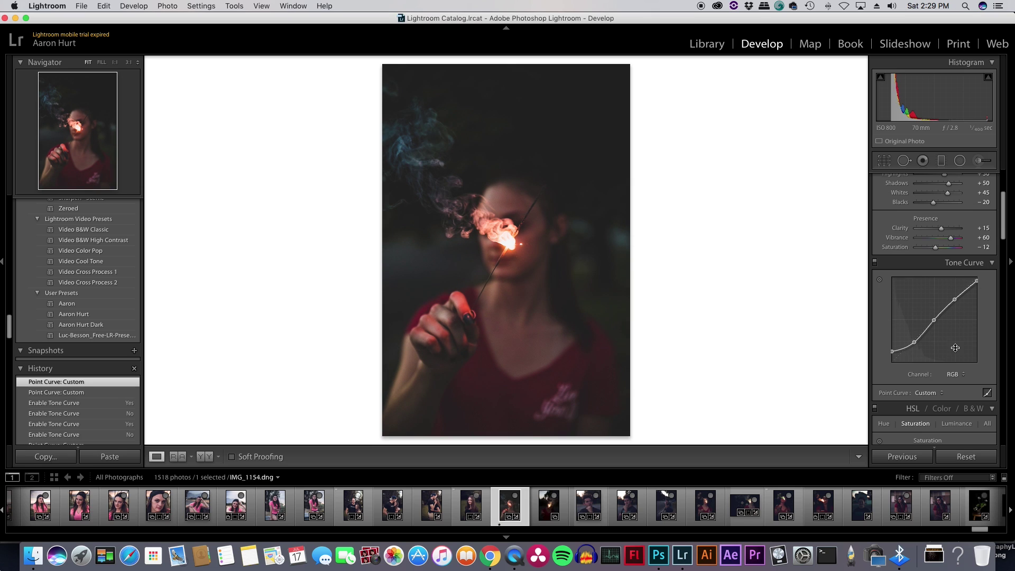
click(964, 375)
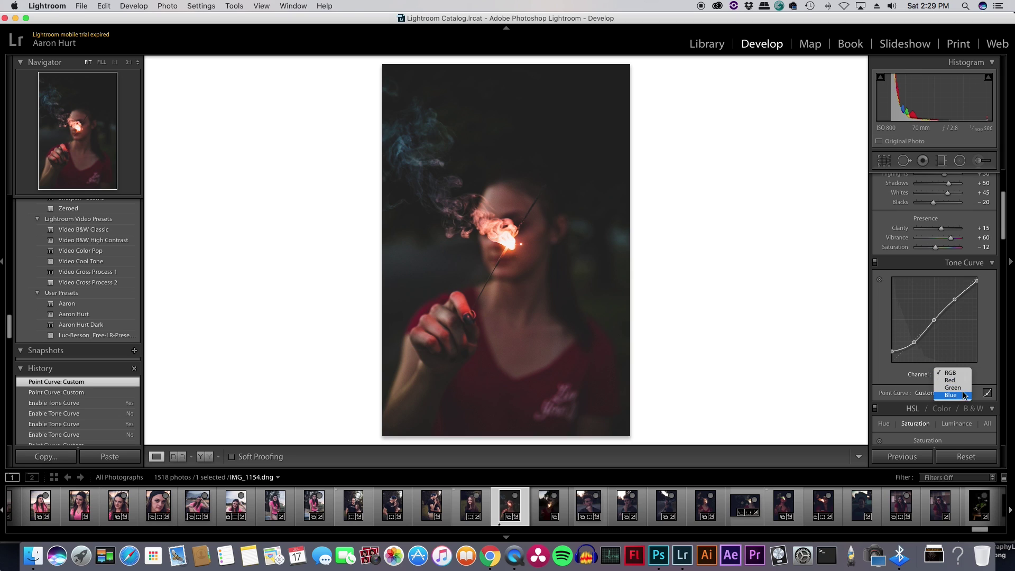
click(955, 375)
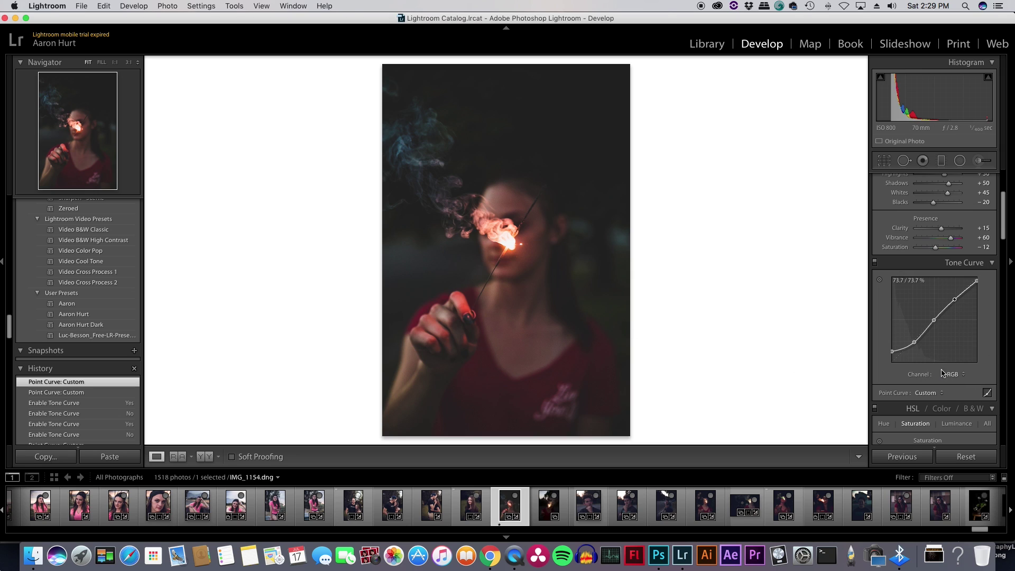
- Switch the tone curve to the Blue channel and add points at its quarter, middle and three-quarter positions
click(964, 375)
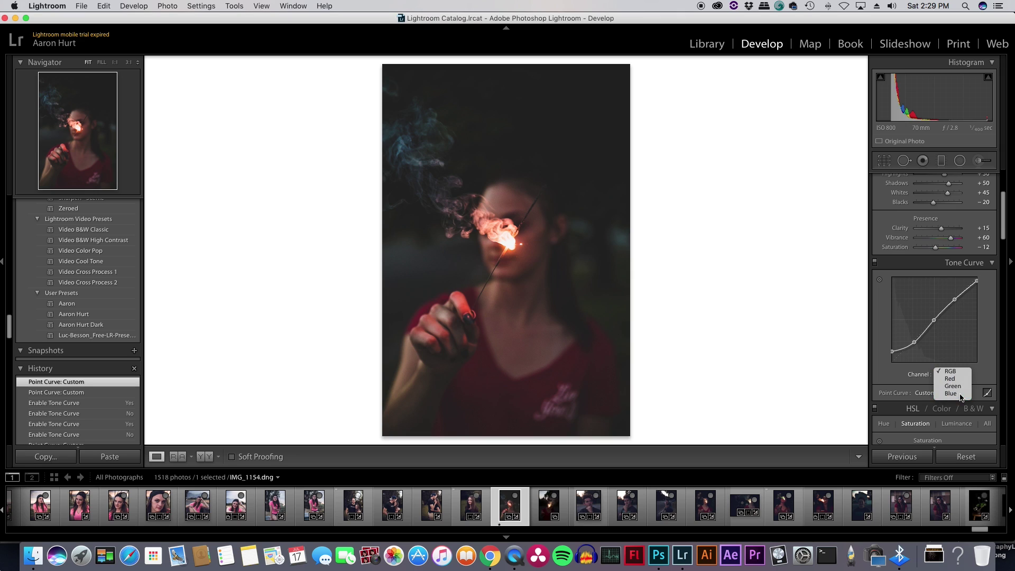
click(961, 393)
click(914, 341)
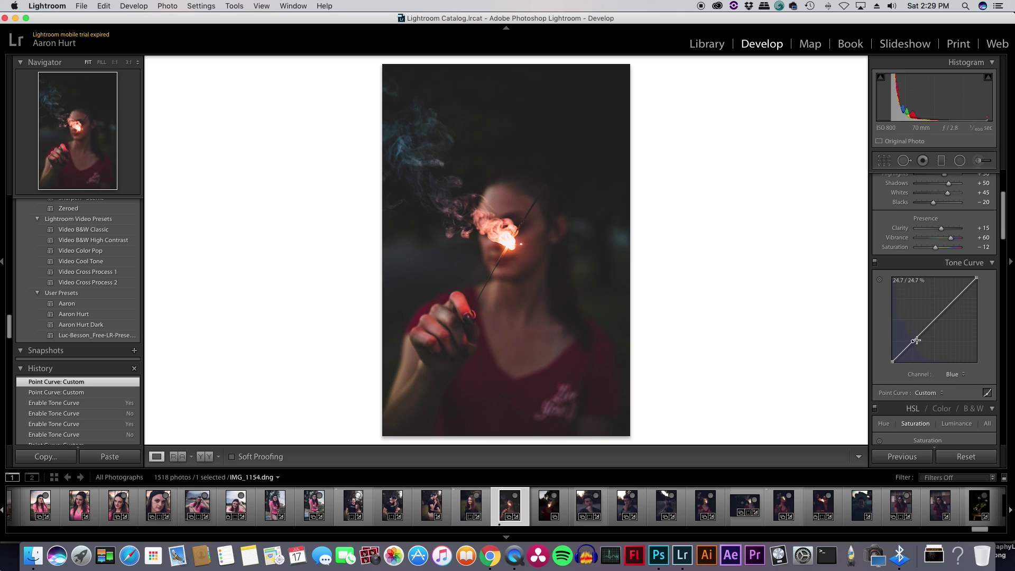
click(935, 319)
click(954, 298)
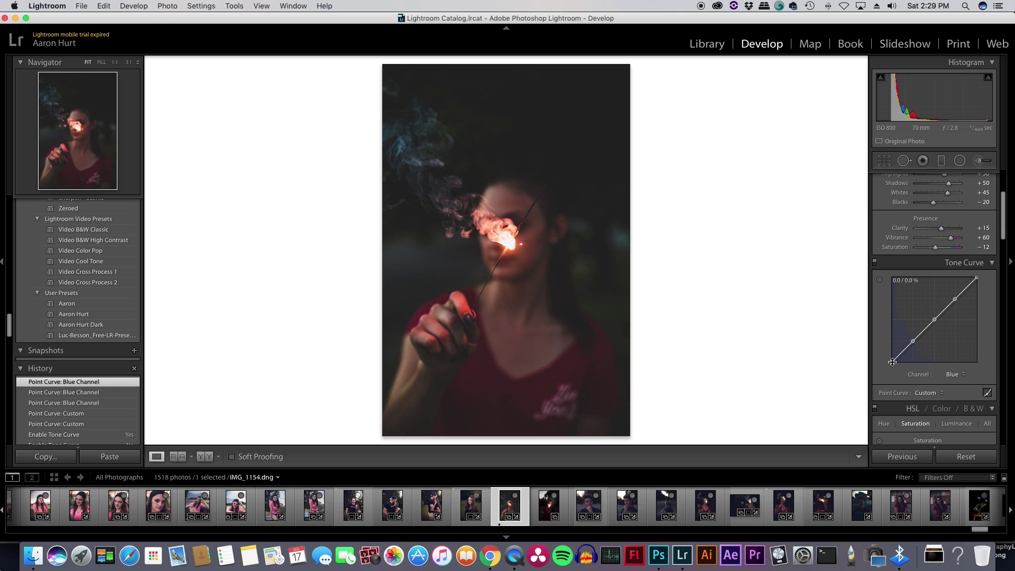
- Raise the Blue curve's black point slightly and compare the photo with the tone curve off and on
drag(893, 362, 892, 357)
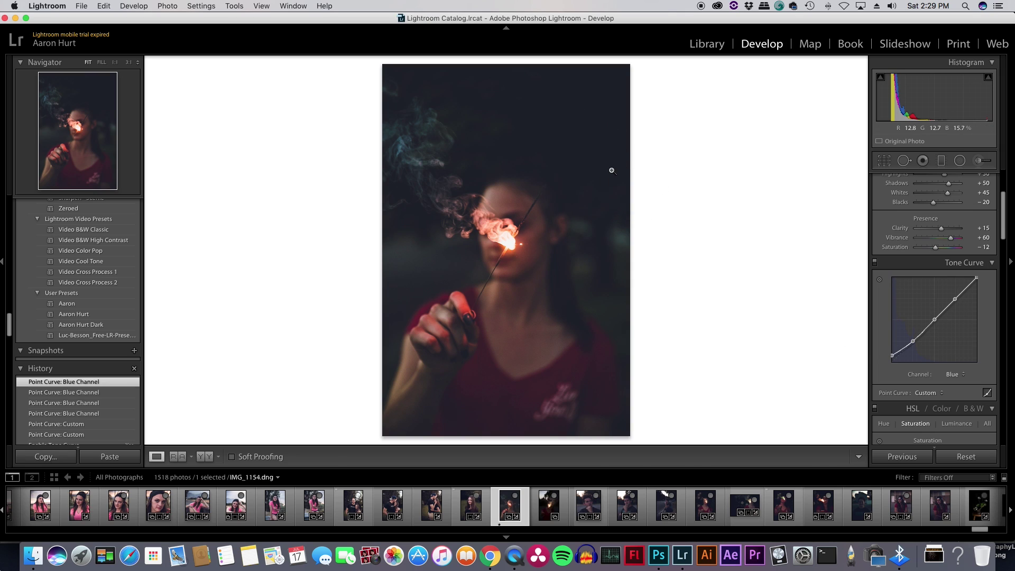
click(875, 262)
click(875, 263)
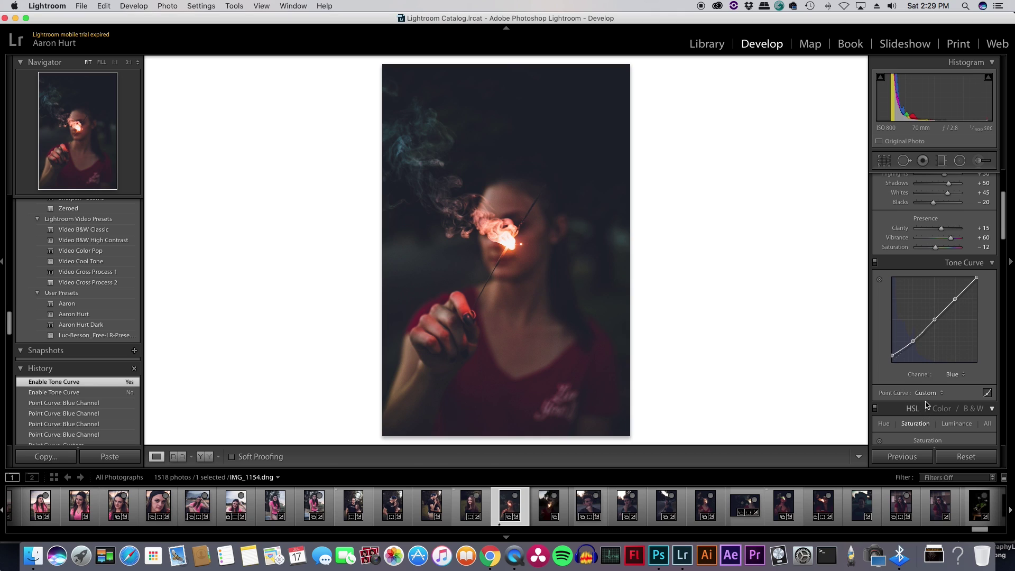
- Shift the orange hue to +21 with targeted adjustment on the face, and set the red hue to +23
scroll(951, 400, down, 5)
scroll(951, 401, down, 1)
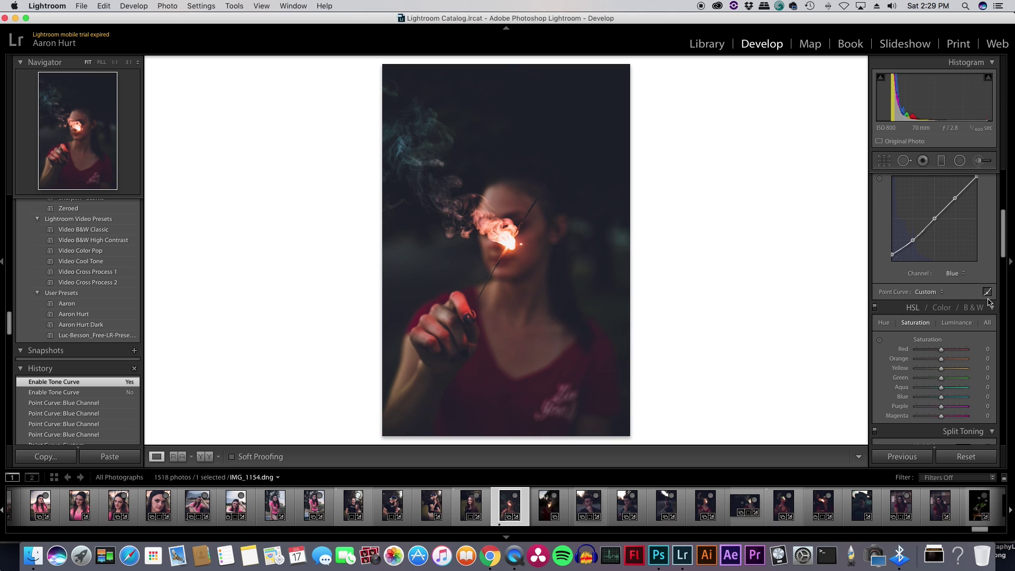
click(882, 326)
click(880, 341)
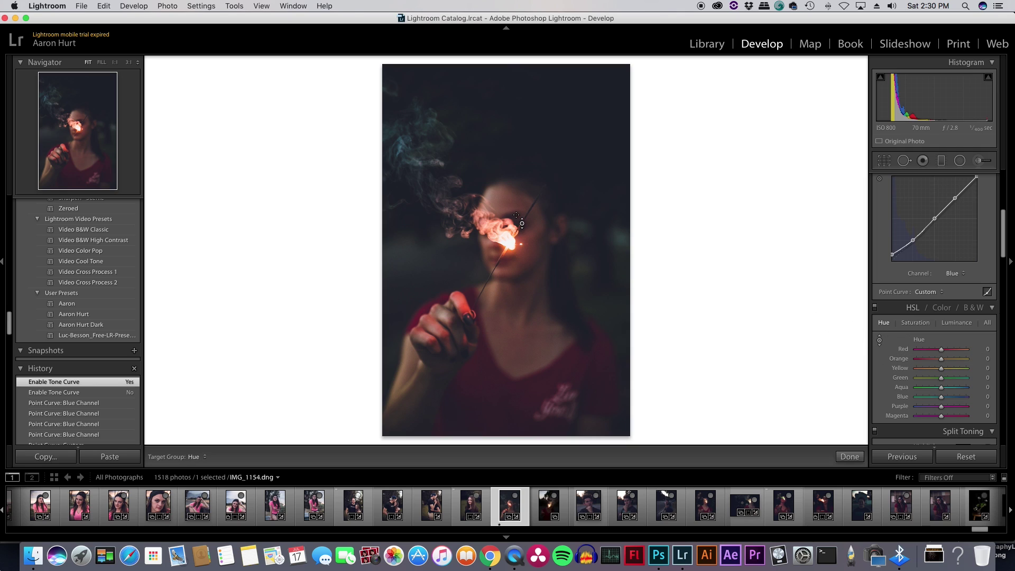
mouse_move(516, 216)
mouse_down()
mouse_move(538, 254)
mouse_move(507, 201)
mouse_up()
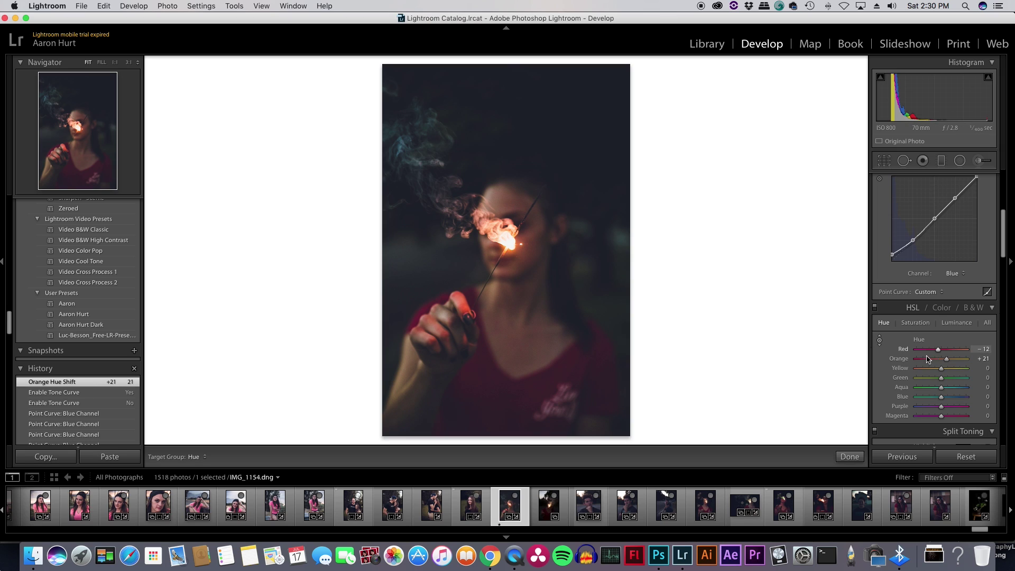
drag(938, 350, 947, 352)
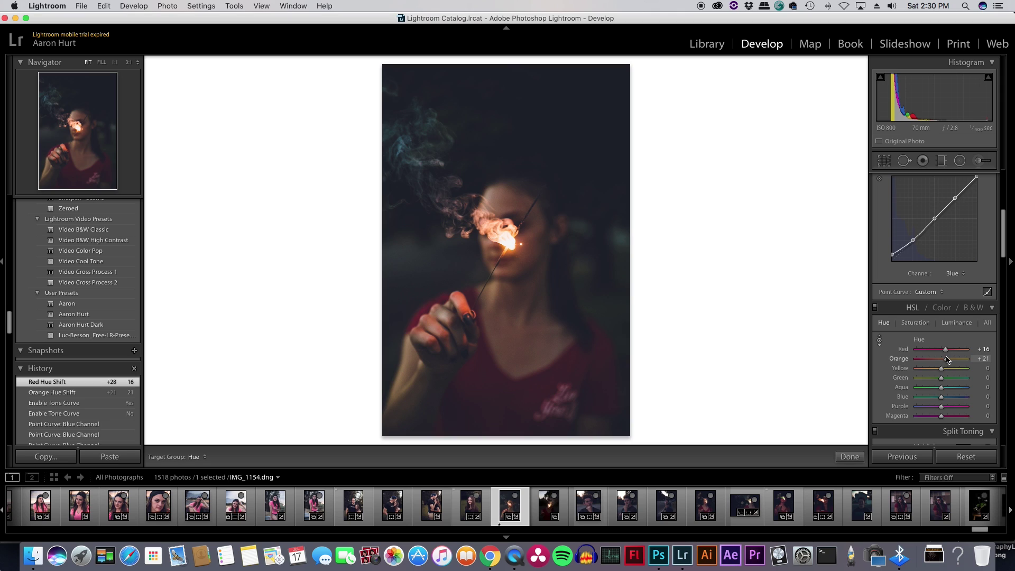
drag(948, 351, 948, 352)
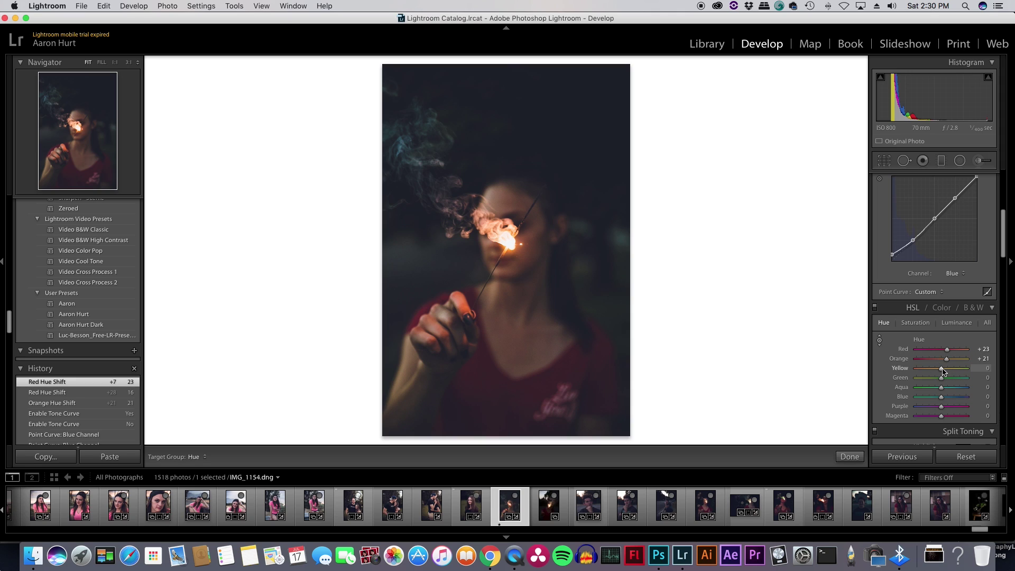
- Set the yellow hue to -54, green to -84, aqua to -9 and blue to -100
drag(942, 370, 920, 380)
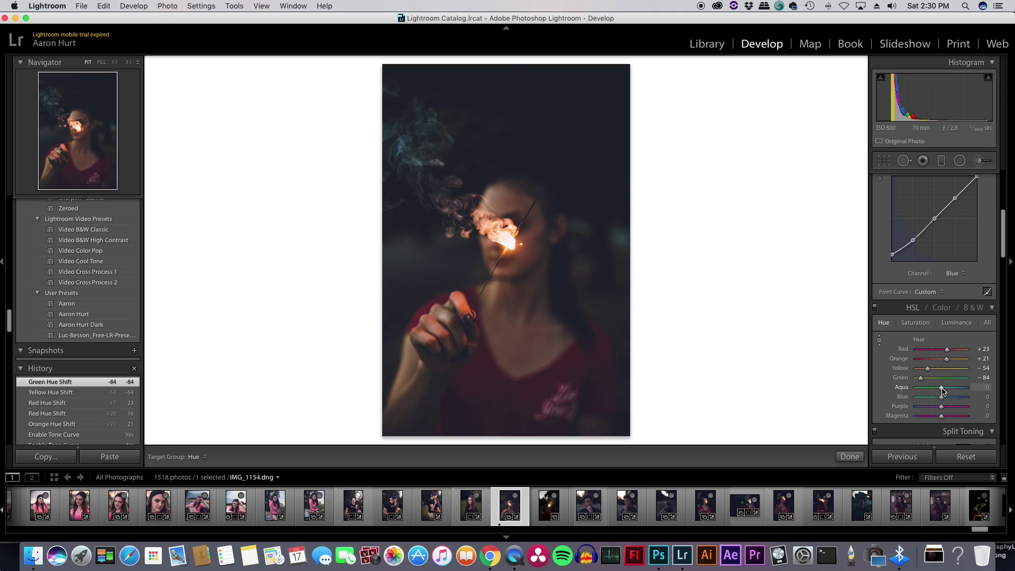
drag(943, 391, 940, 393)
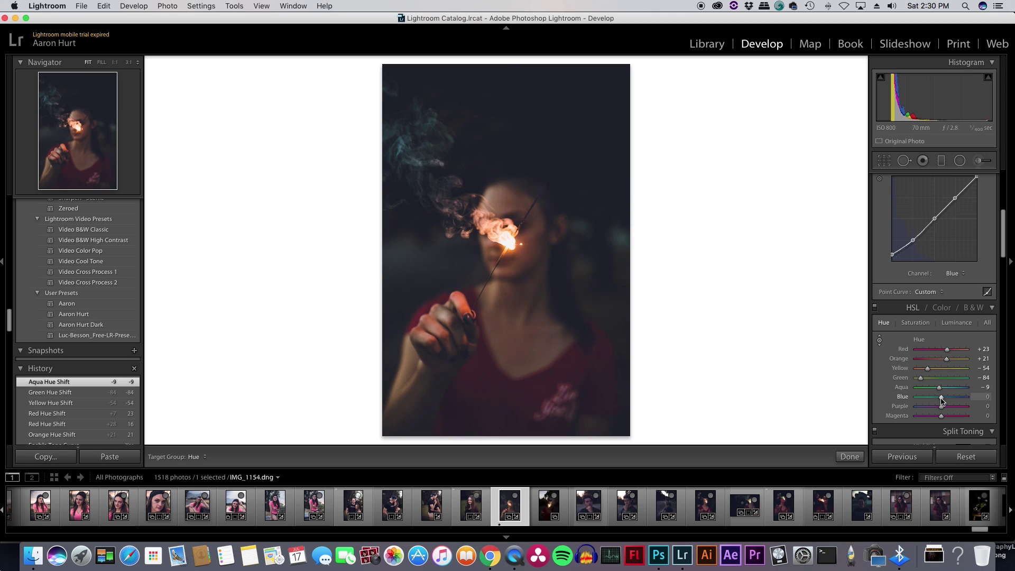
drag(943, 401, 882, 397)
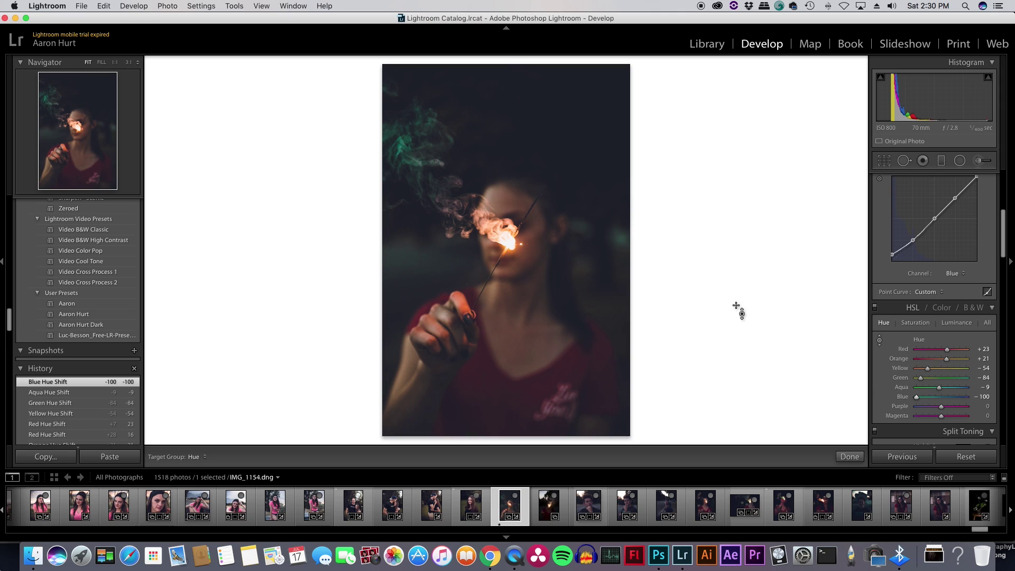
- Compare the photo with the HSL adjustments off and on, and set the purple hue to +100
click(875, 307)
click(875, 308)
click(875, 308)
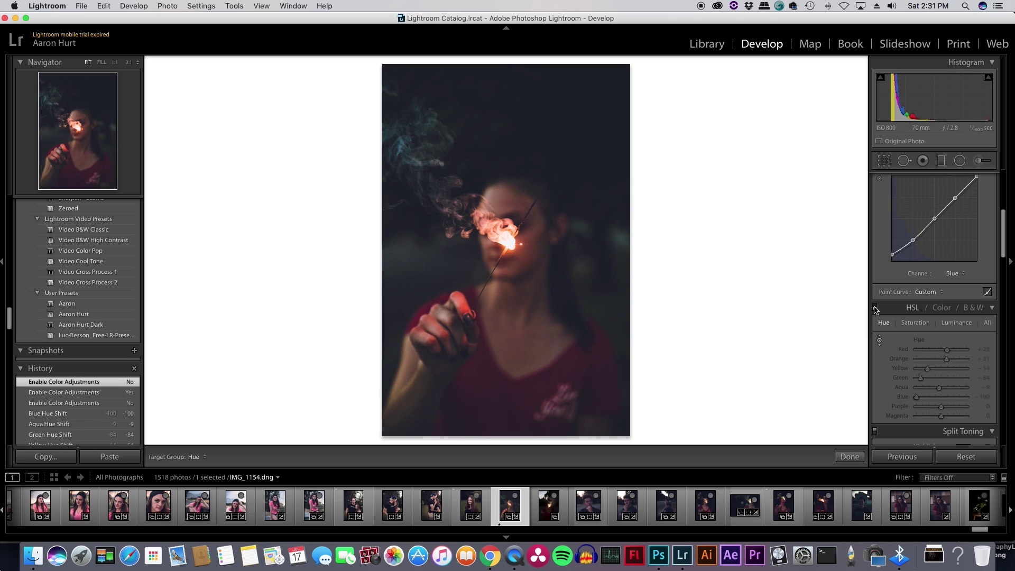
click(875, 308)
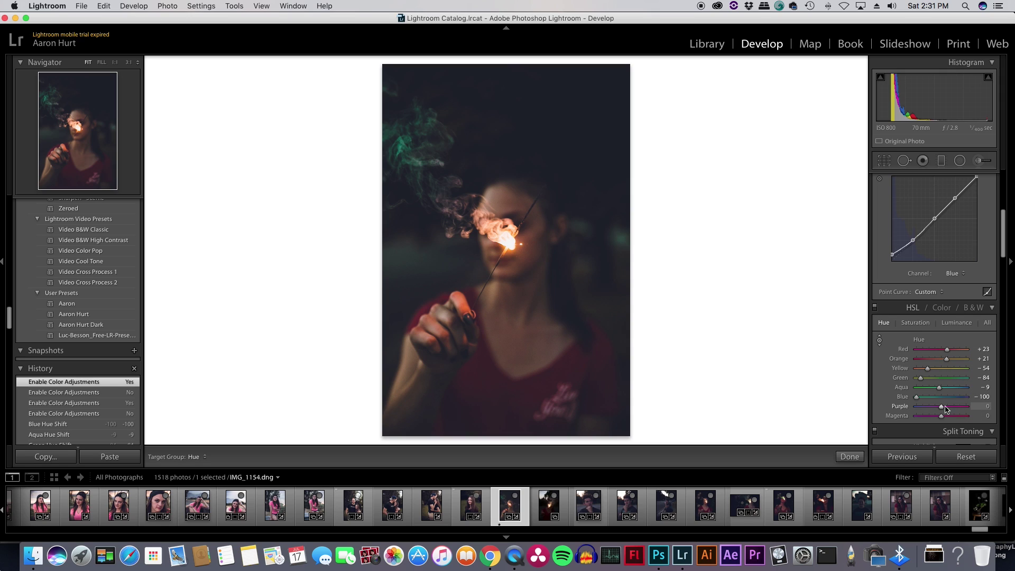
drag(941, 407, 982, 409)
- Resample the white balance from the dark background just below the smoke, with temperature 8,900 and tint +5
scroll(910, 276, up, 4)
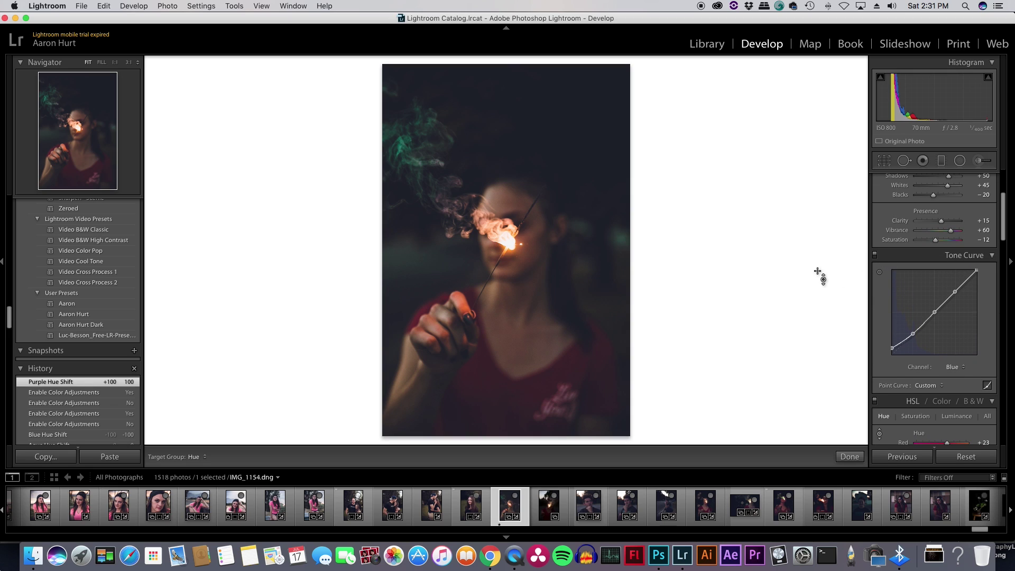
scroll(910, 238, up, 5)
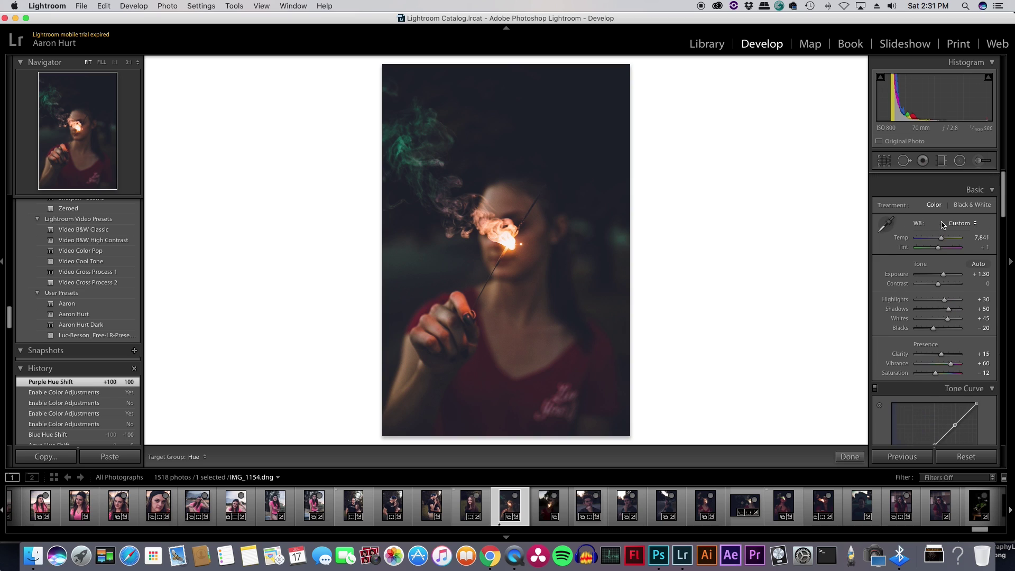
click(888, 212)
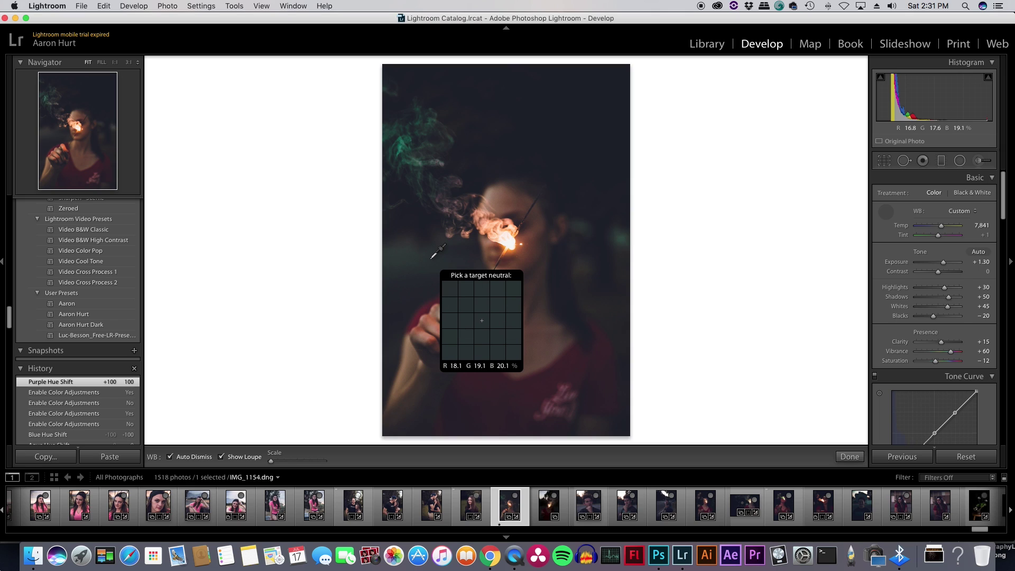
click(432, 259)
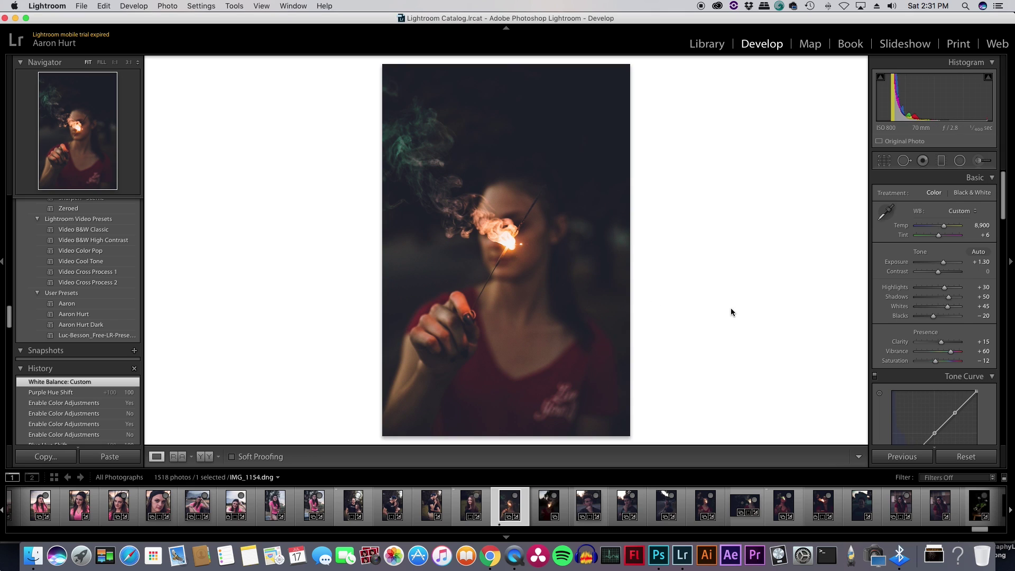
click(887, 211)
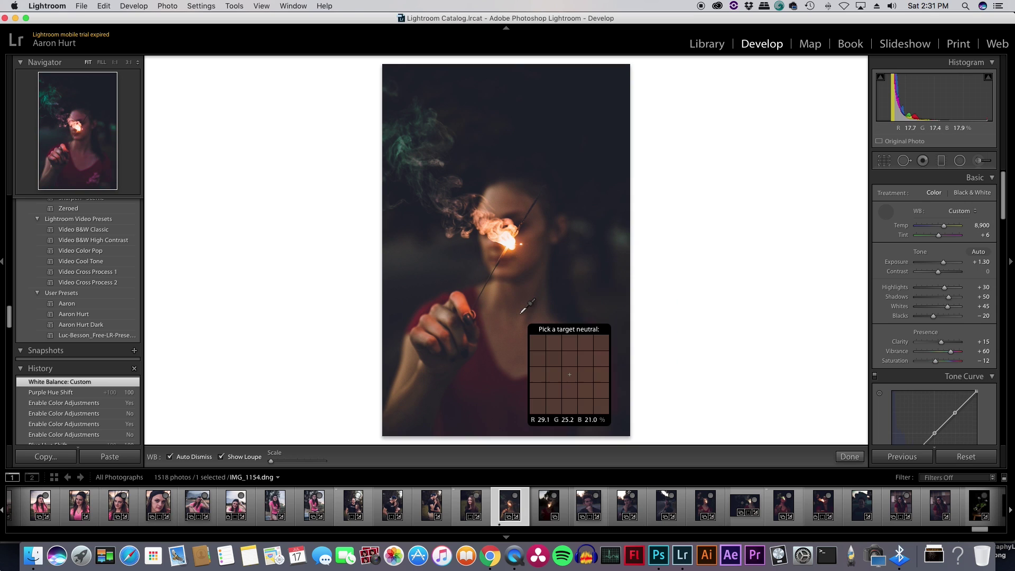
click(434, 262)
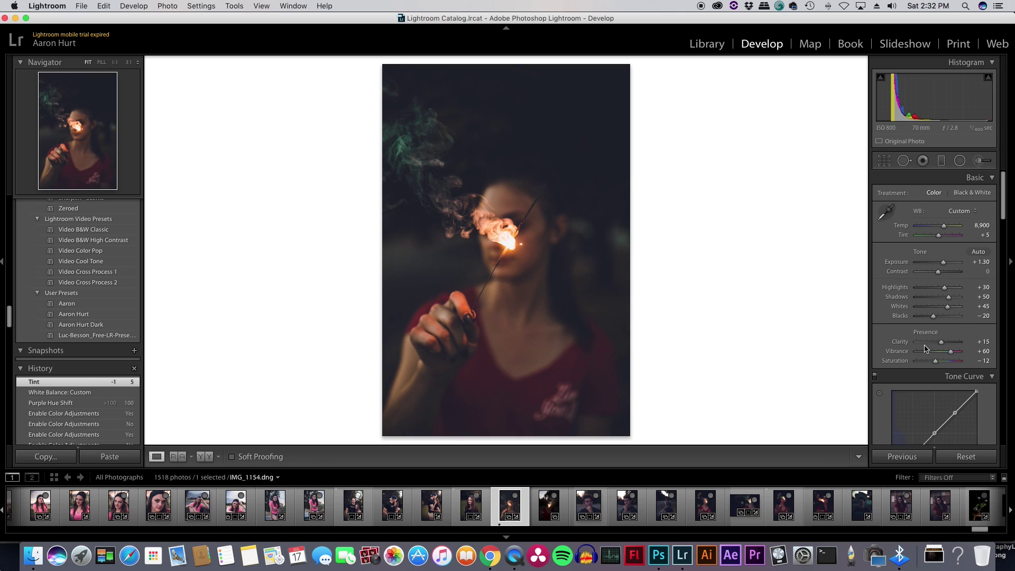
- Apply split toning to the highlights with hue 51 and saturation 7
scroll(917, 342, down, 3)
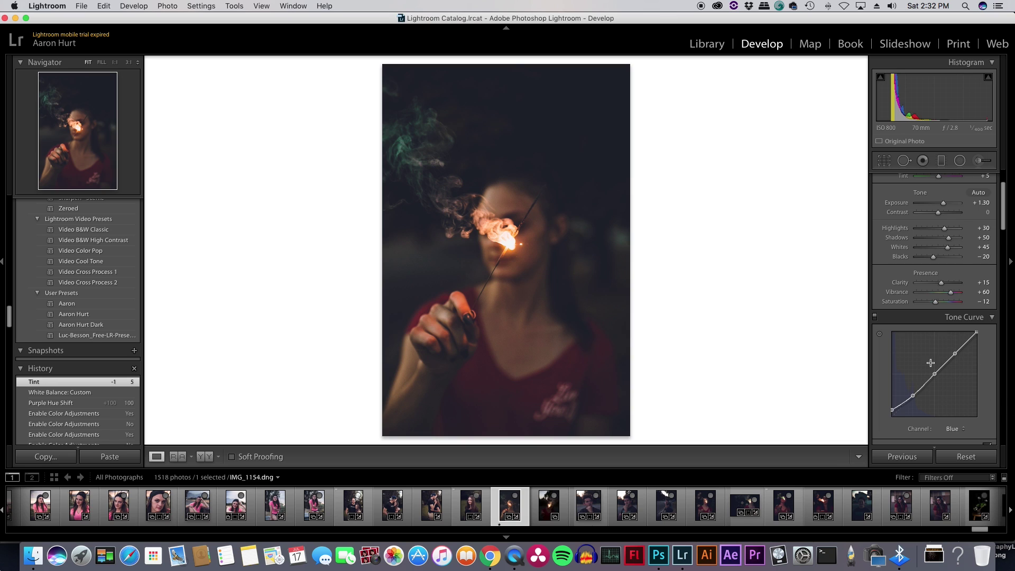
scroll(924, 364, down, 10)
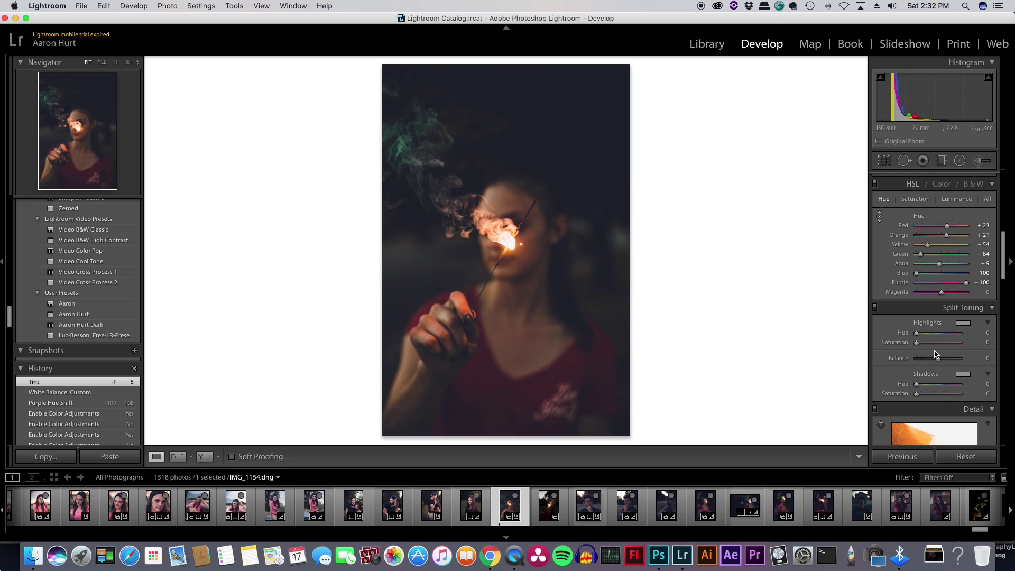
drag(917, 333, 925, 336)
drag(925, 336, 919, 347)
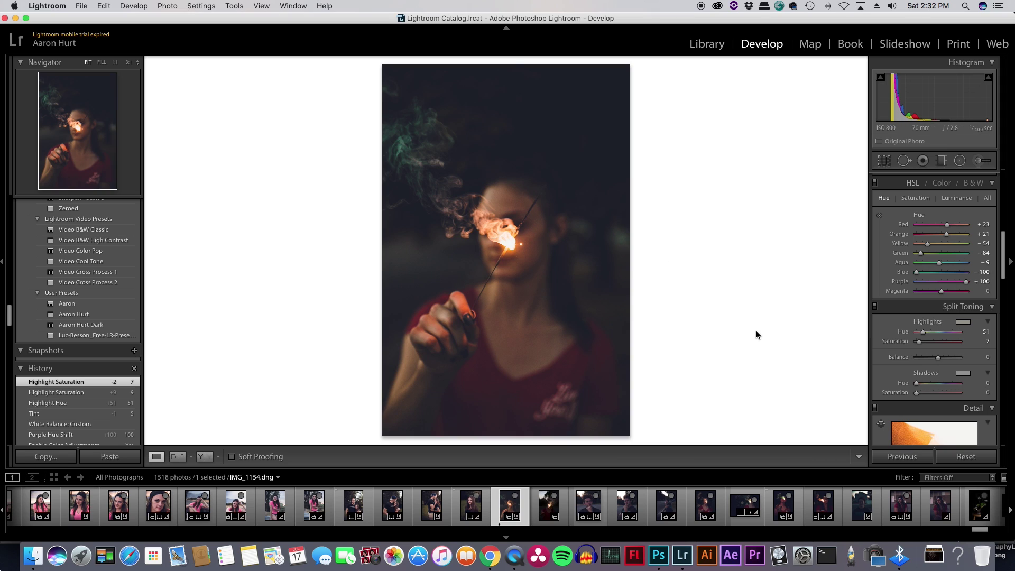
- Set the HSL saturation of orange to -9, yellow to -25 and green to -31
click(918, 200)
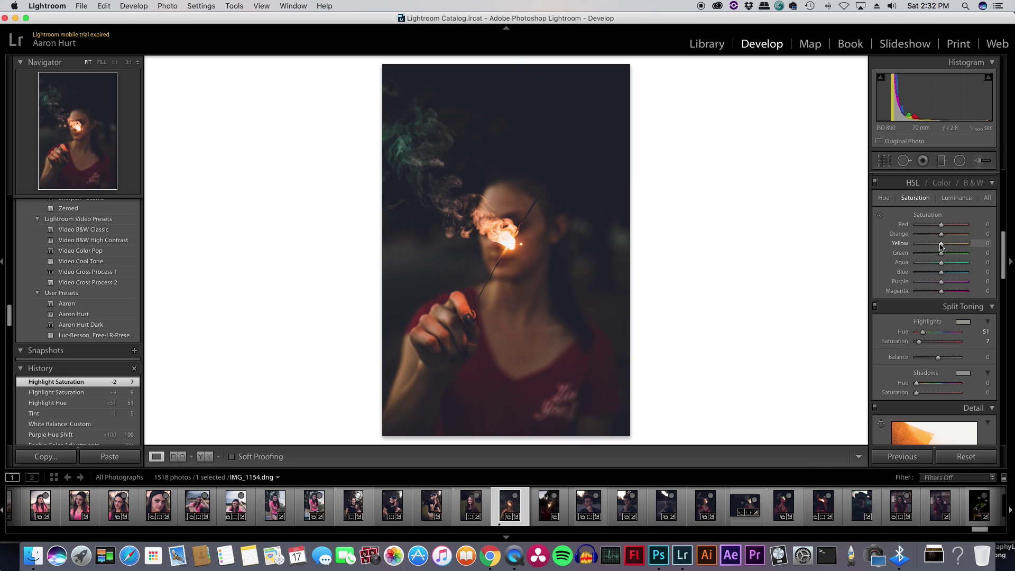
mouse_move(941, 244)
mouse_down()
mouse_move(938, 258)
mouse_move(940, 236)
mouse_up()
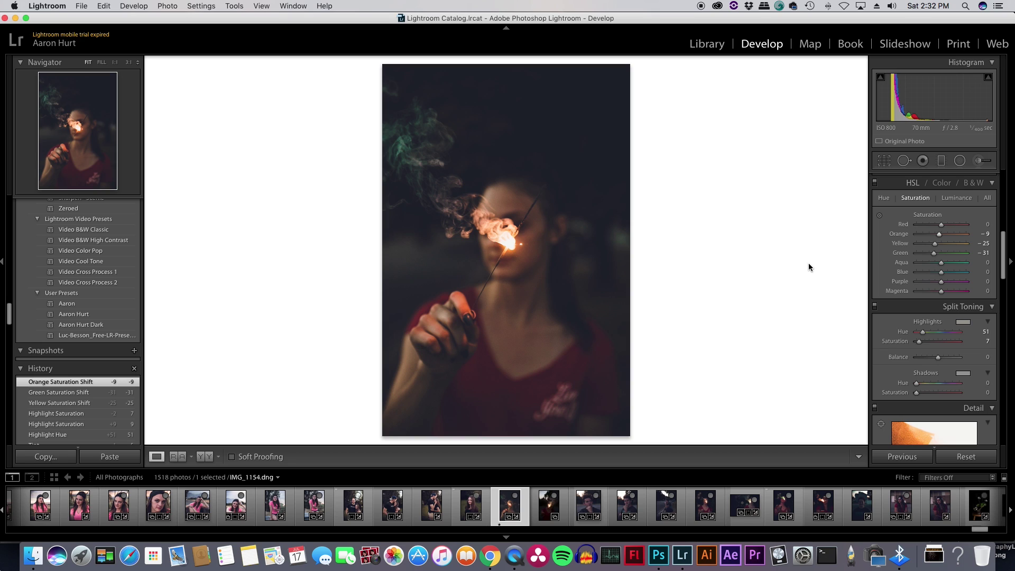
- Compare the edited portrait with its original state in the single-photo view
key(backslash)
key(backslash)
key(backslash)
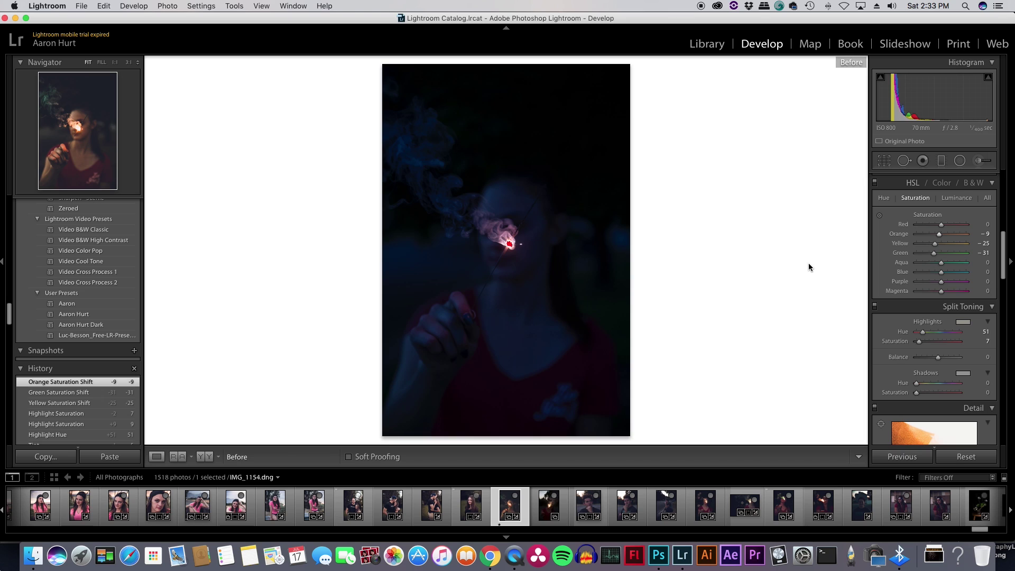
key(backslash)
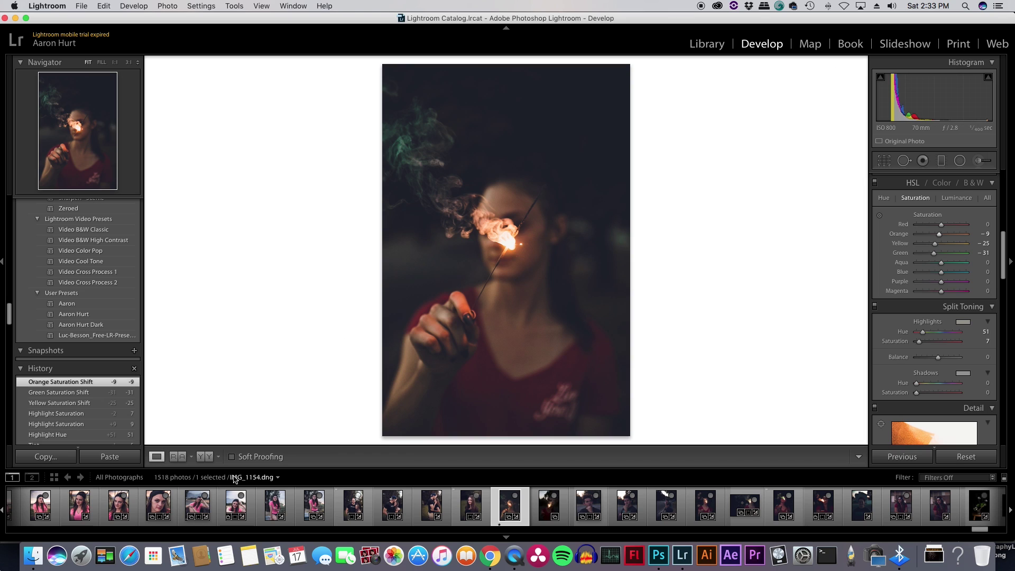
- Compare the original and edited portrait in the side-by-side, split and stacked before/after layouts, and return to the single-photo view
click(207, 457)
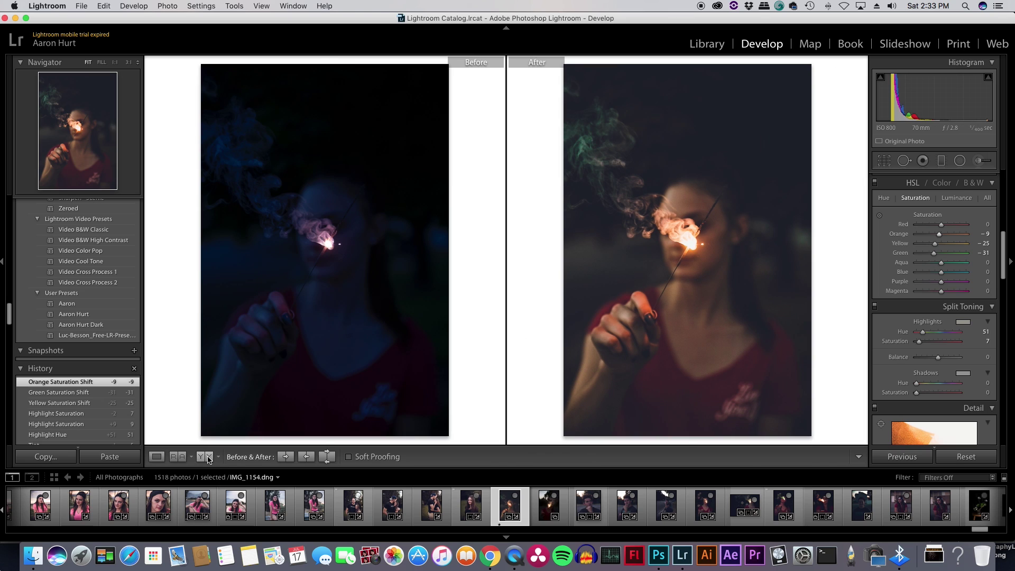
click(208, 458)
click(208, 458)
click(208, 458)
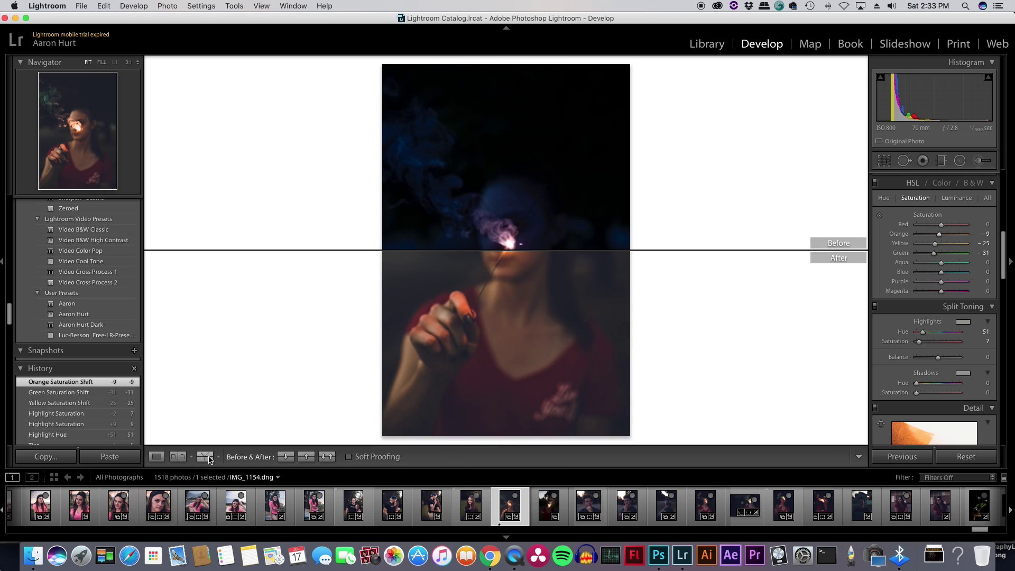
click(209, 458)
click(208, 458)
click(209, 458)
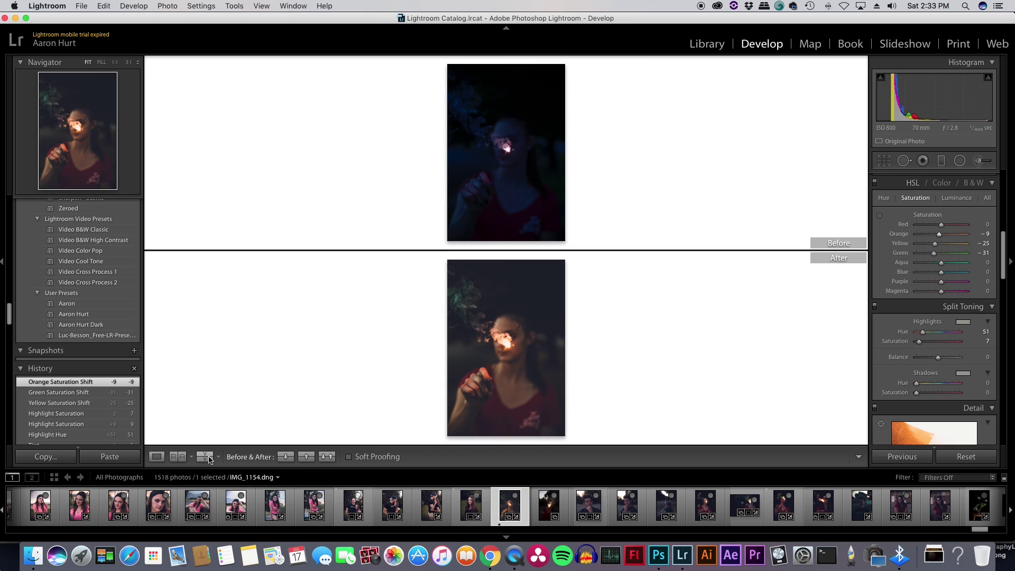
click(208, 458)
click(208, 458)
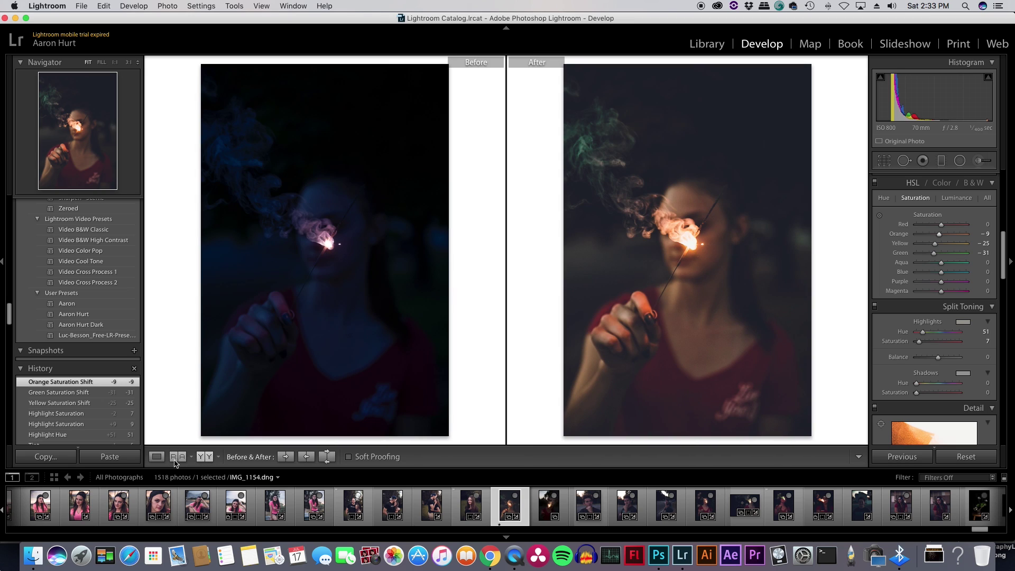
click(157, 457)
- Apply split toning to the shadows with hue 232 and saturation 14
scroll(942, 392, down, 3)
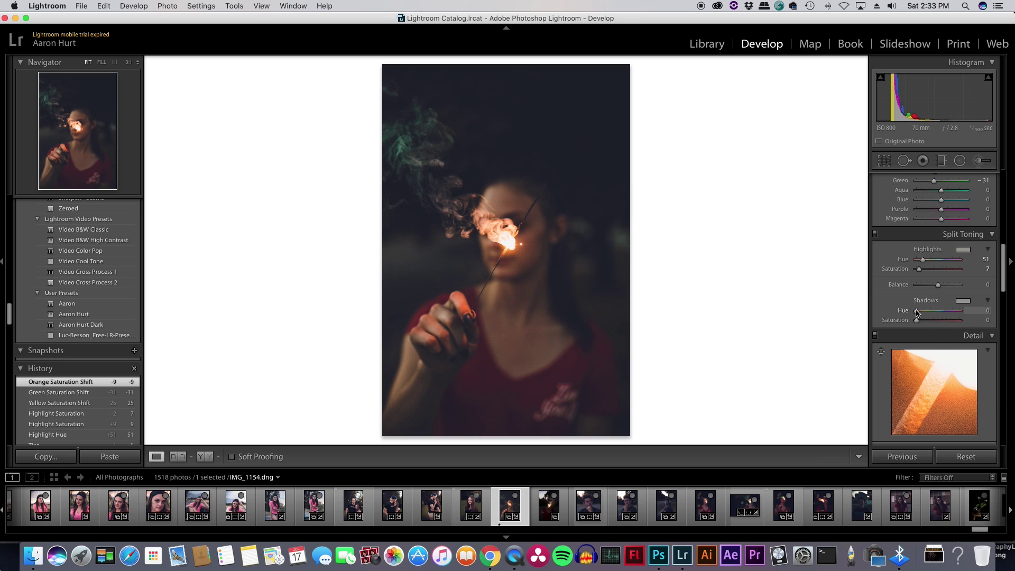
drag(918, 311, 945, 315)
drag(945, 314, 945, 315)
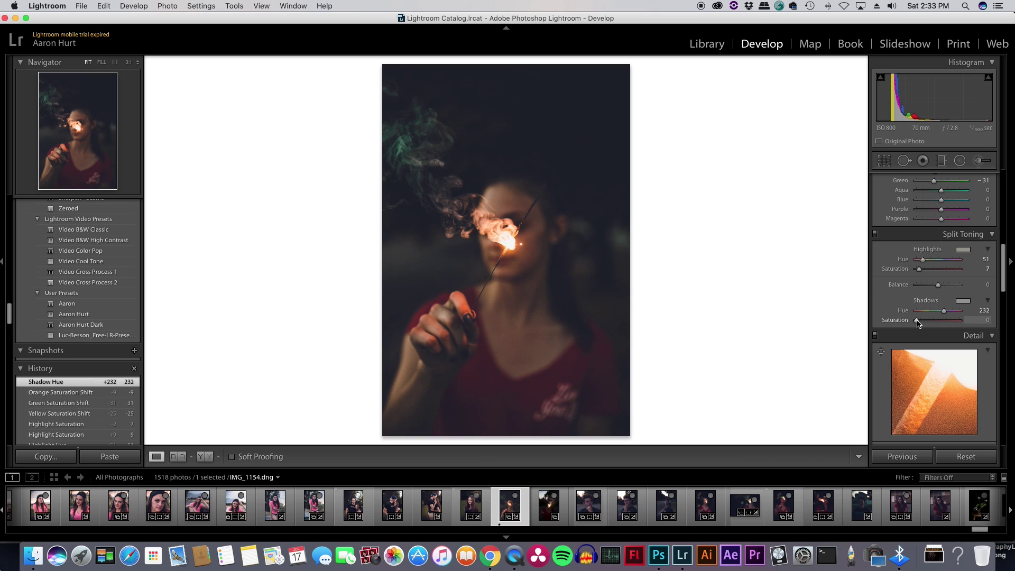
drag(917, 321, 922, 320)
drag(924, 324, 924, 324)
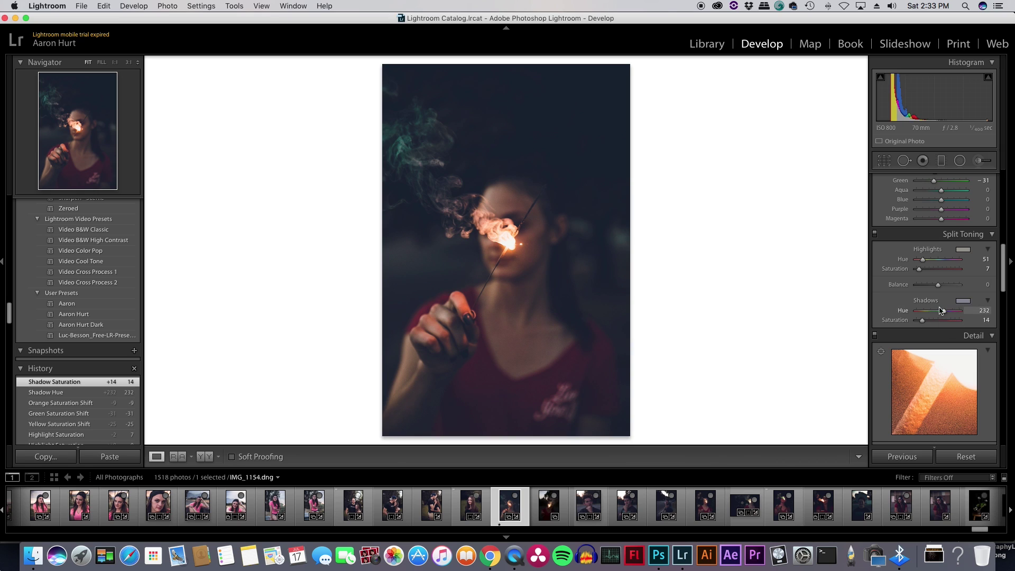
- Refine the shadow toning to saturation 18, and set the split toning balance to -97 after trying +100
click(961, 301)
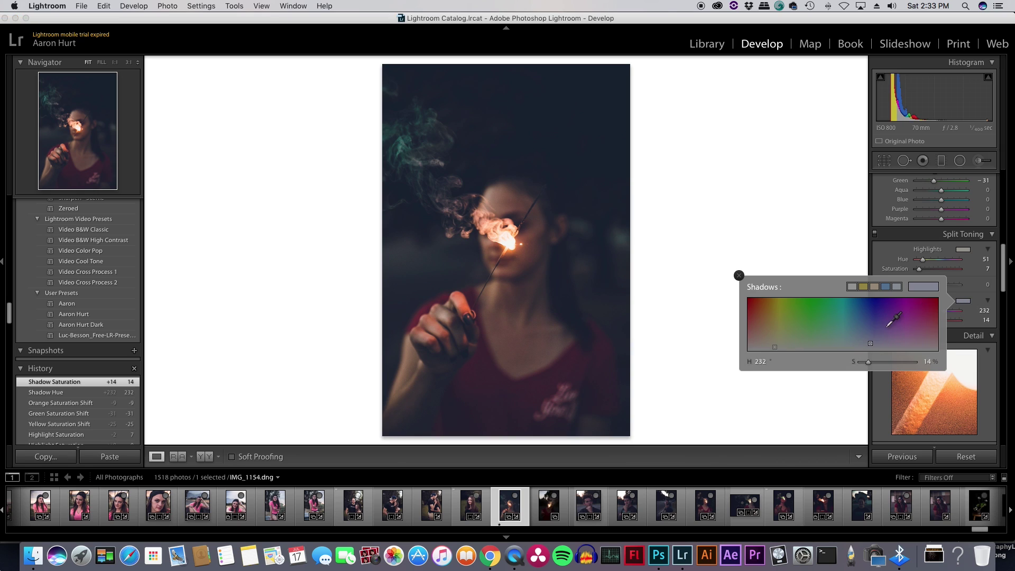
mouse_move(871, 343)
mouse_down()
mouse_move(871, 329)
mouse_move(872, 338)
mouse_up()
click(739, 275)
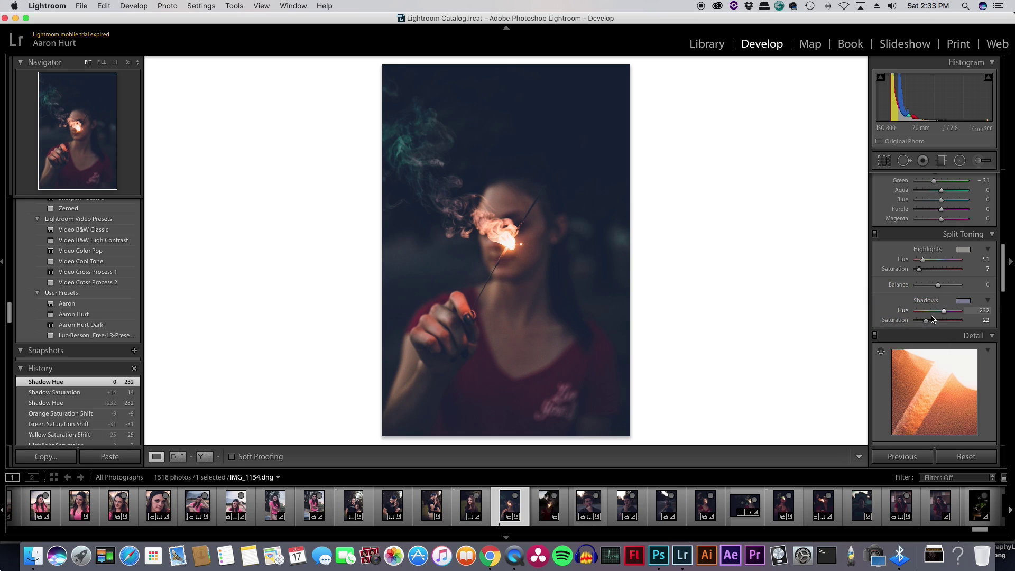
drag(926, 324, 924, 324)
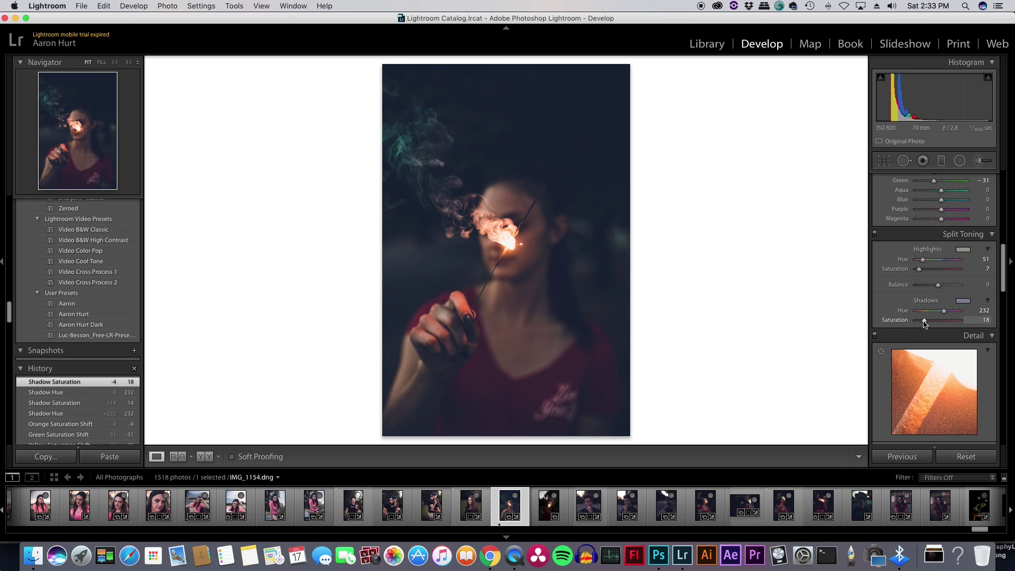
drag(938, 286, 962, 287)
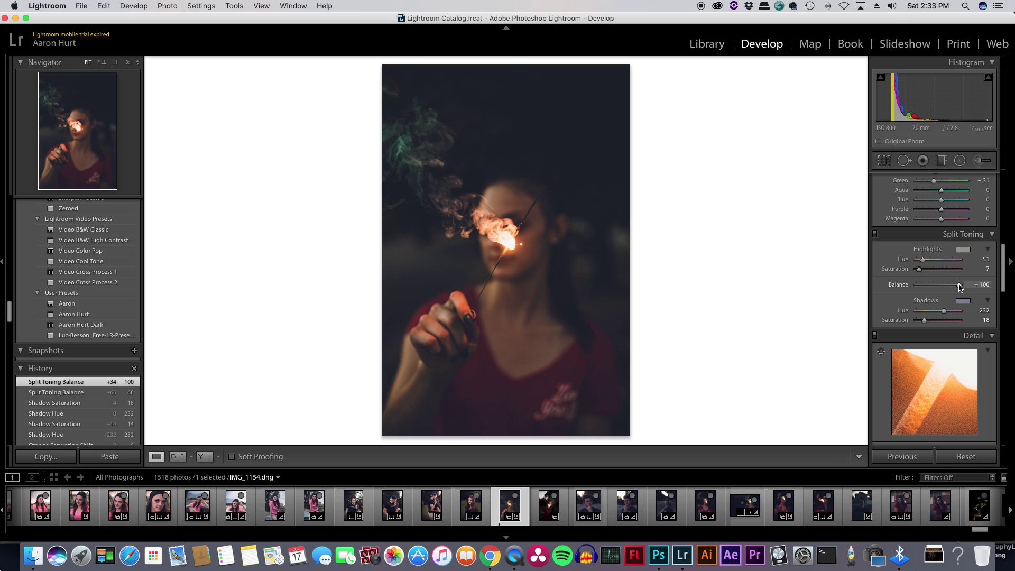
drag(960, 284, 918, 289)
- Set the sharpening amount to 148 and masking to 100, checking the smoke and sparkler close up
scroll(913, 333, down, 4)
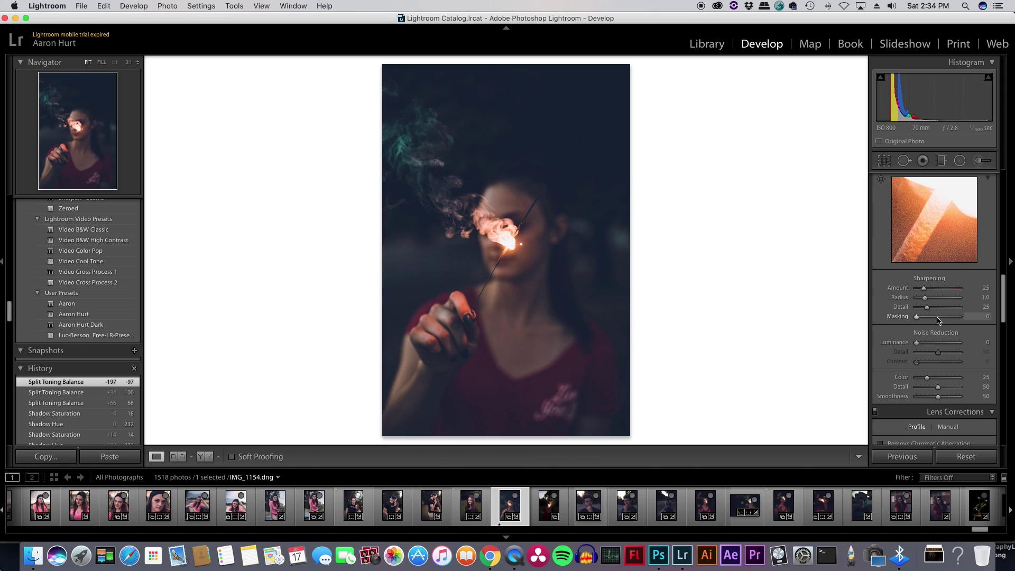
scroll(935, 345, down, 1)
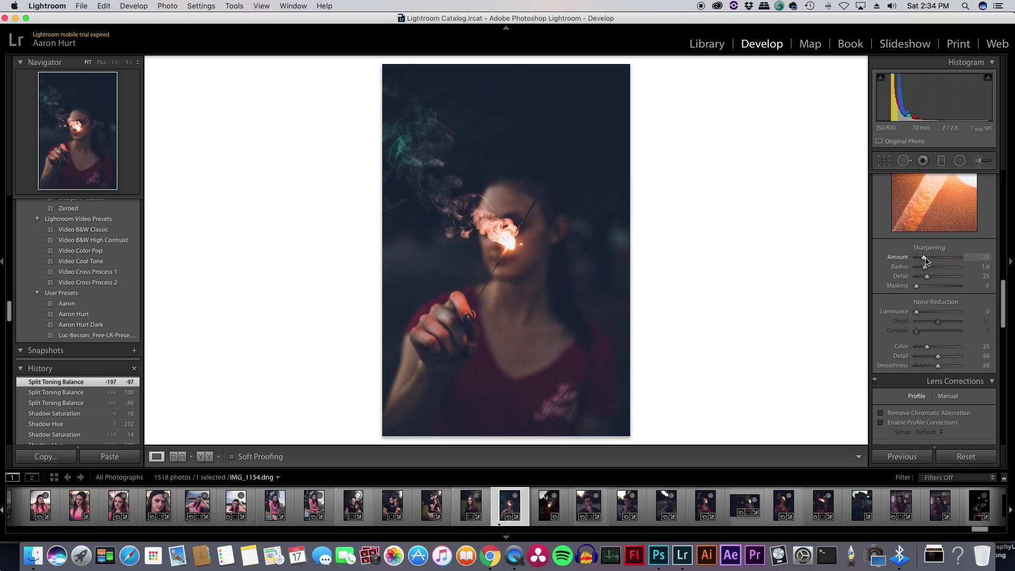
click(511, 241)
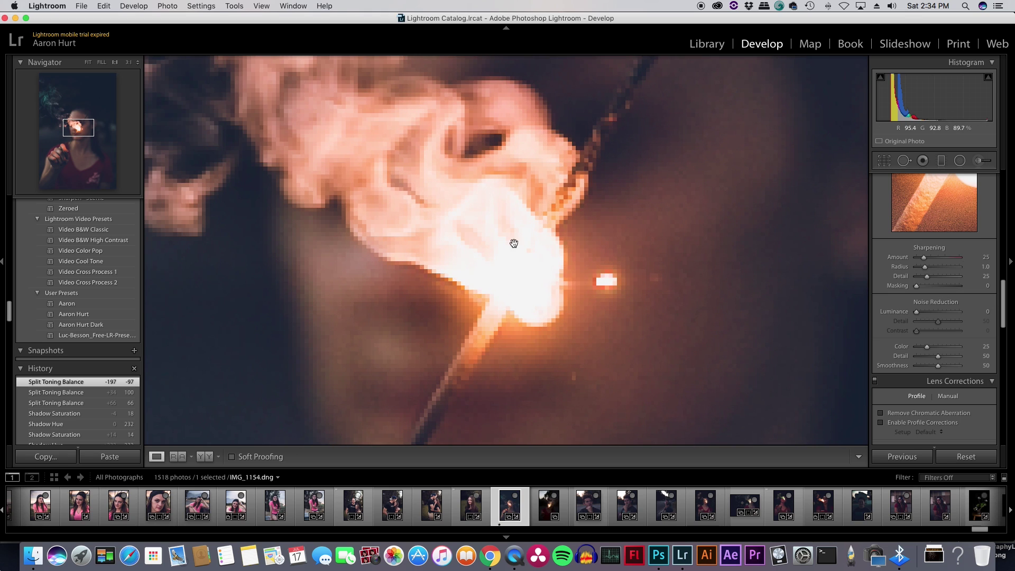
click(527, 272)
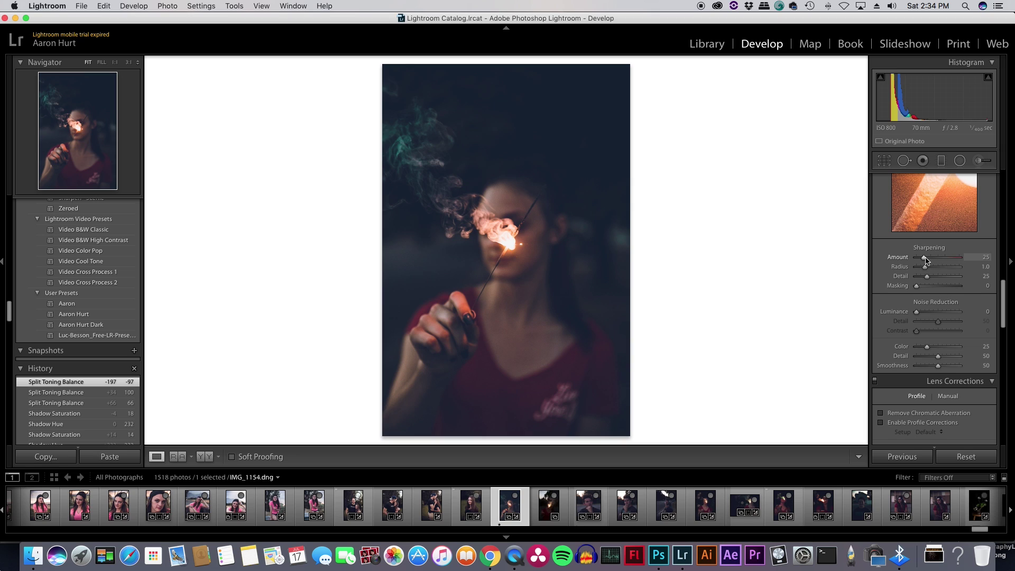
drag(925, 258, 959, 257)
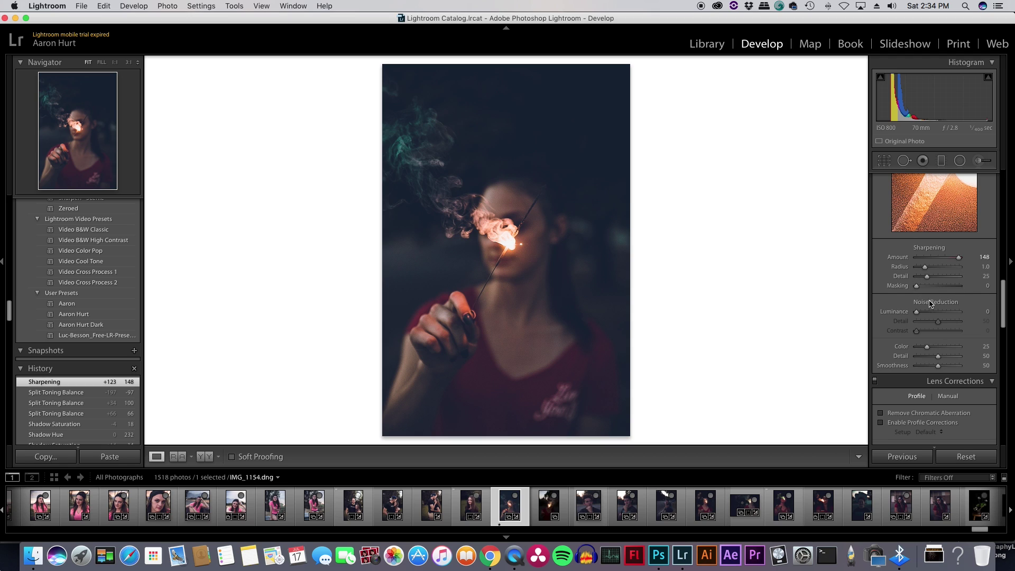
drag(916, 286, 971, 291)
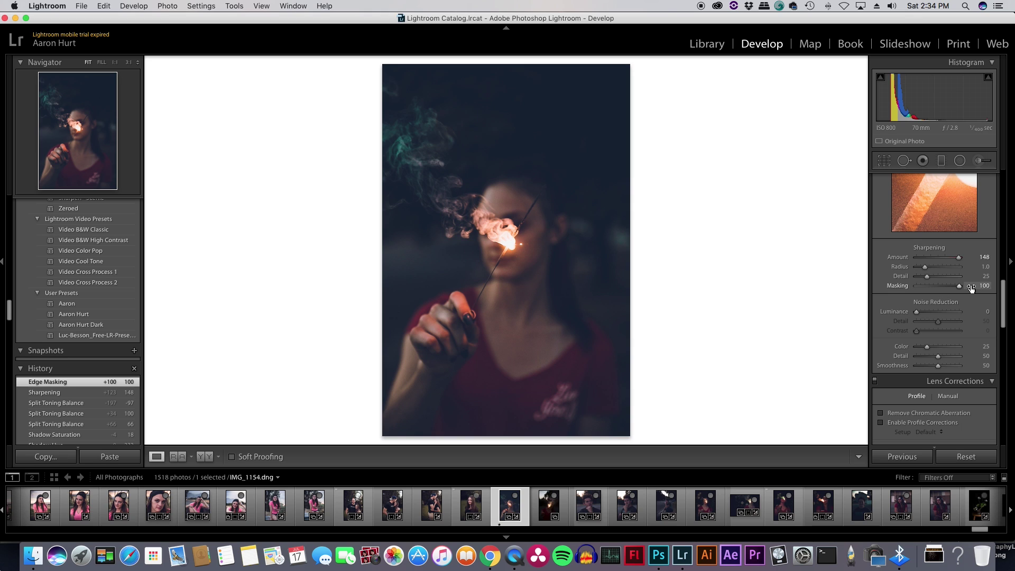
click(508, 236)
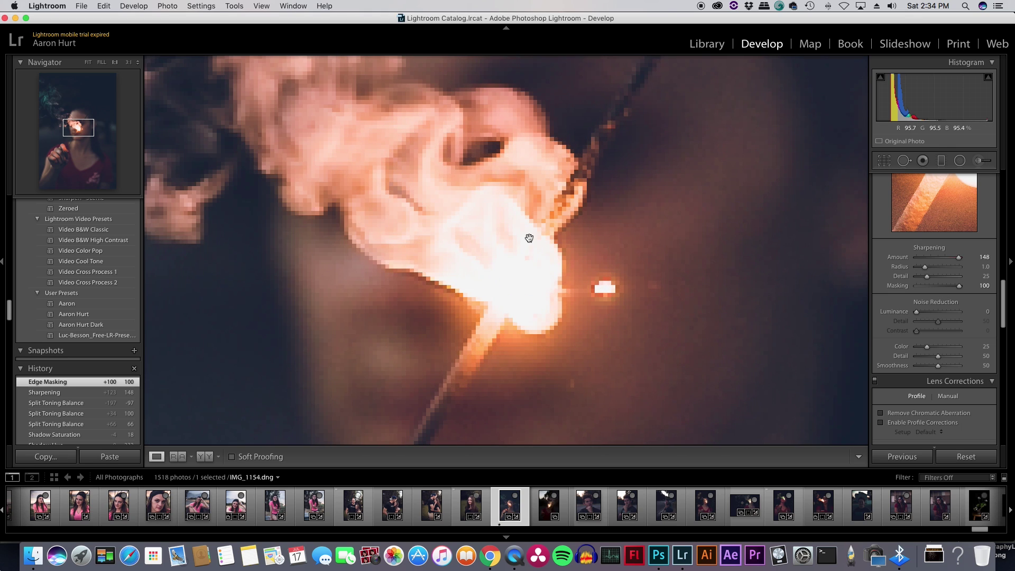
click(466, 364)
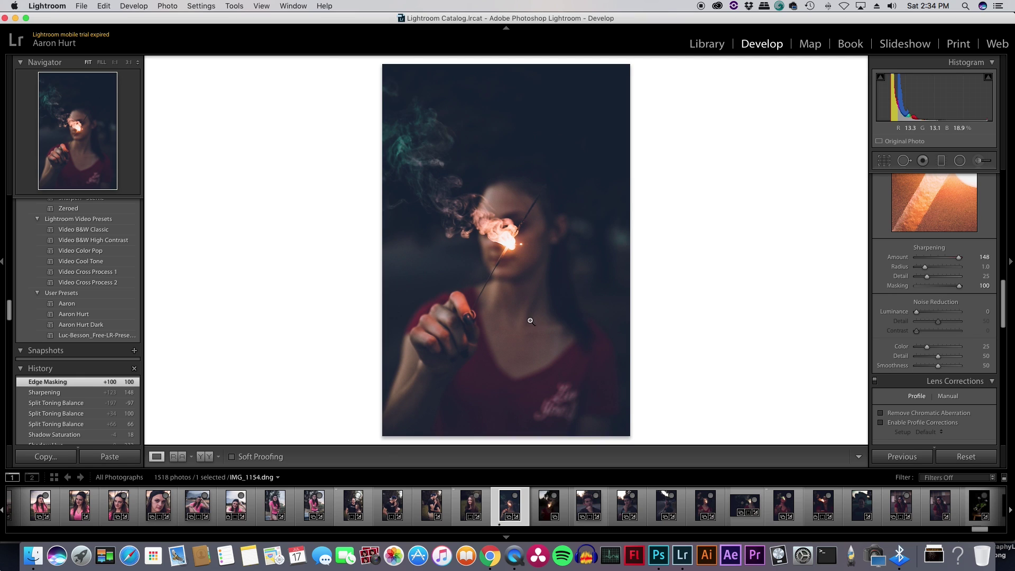
click(523, 227)
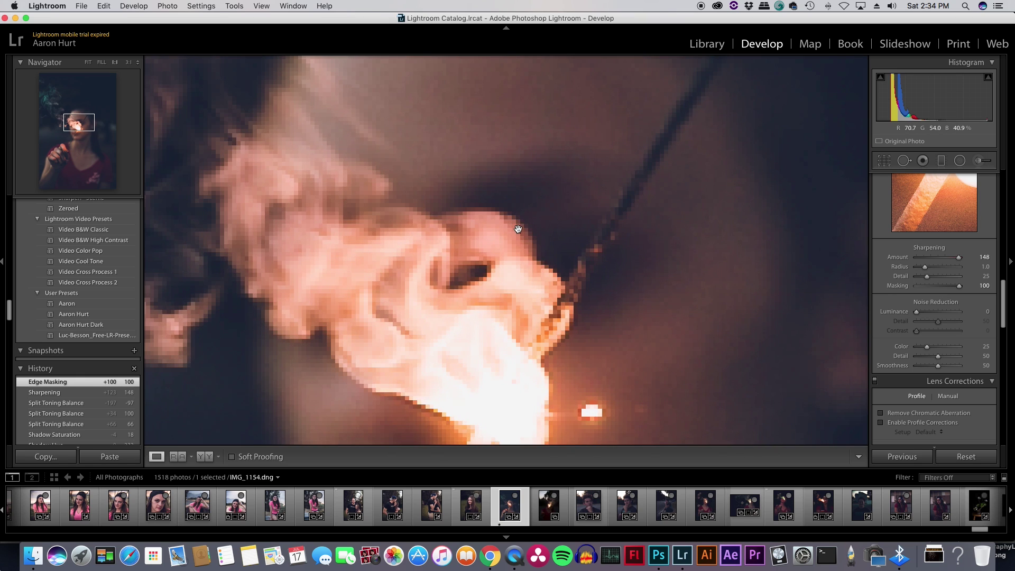
click(582, 283)
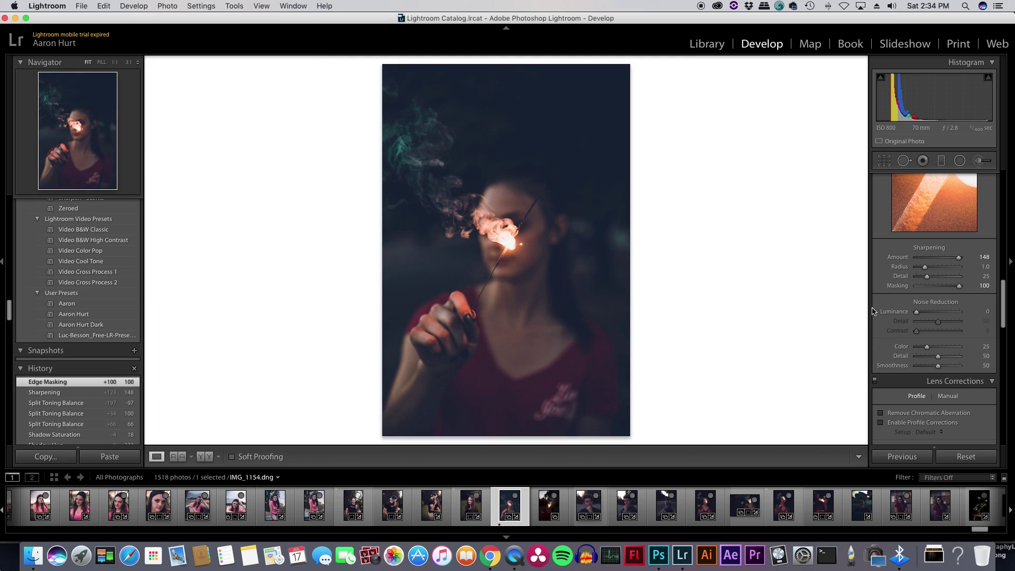
- Enable the lens profile corrections and chromatic aberration removal, comparing the photo with the profile off and on
scroll(936, 381, down, 3)
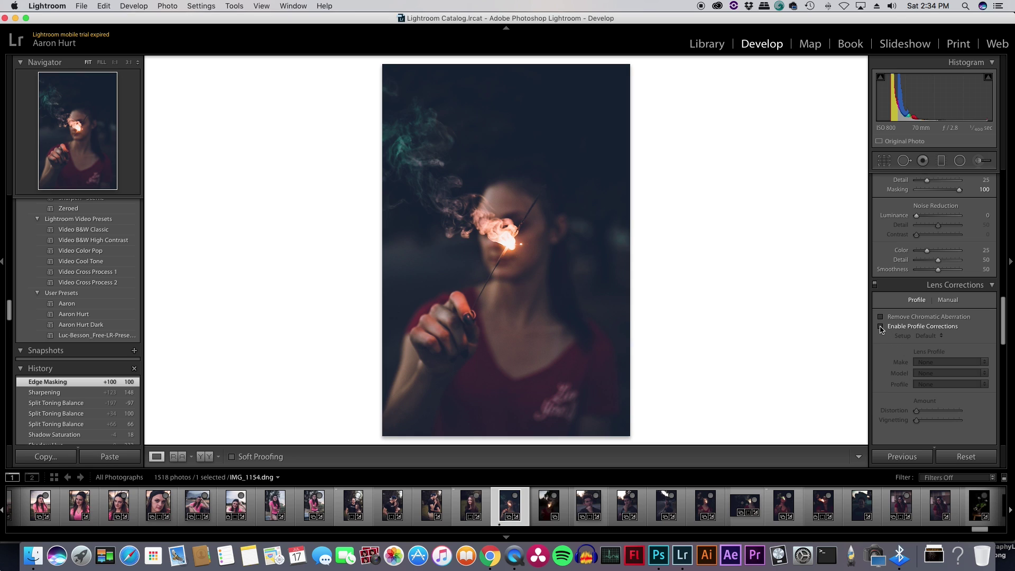
click(881, 327)
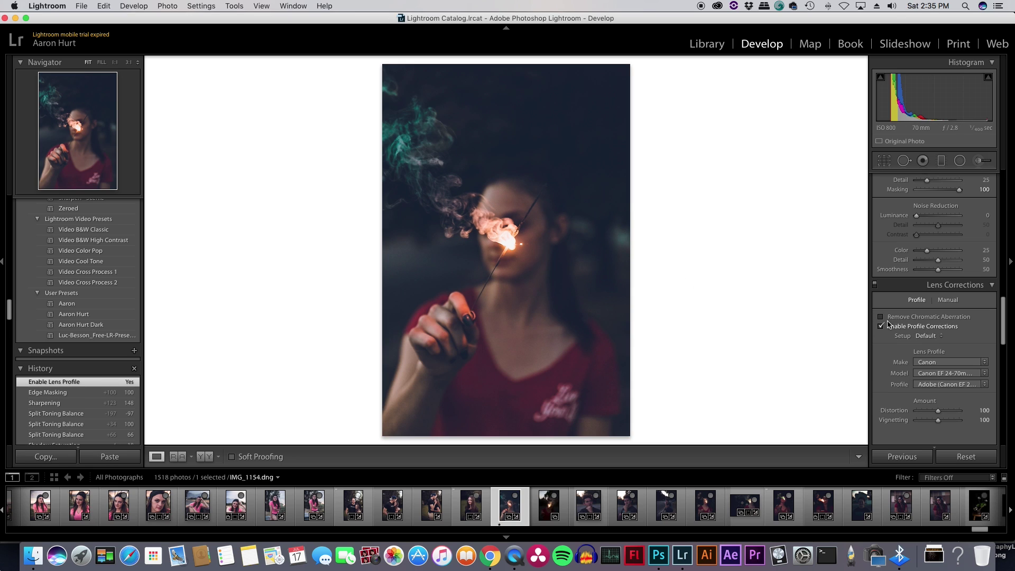
click(881, 318)
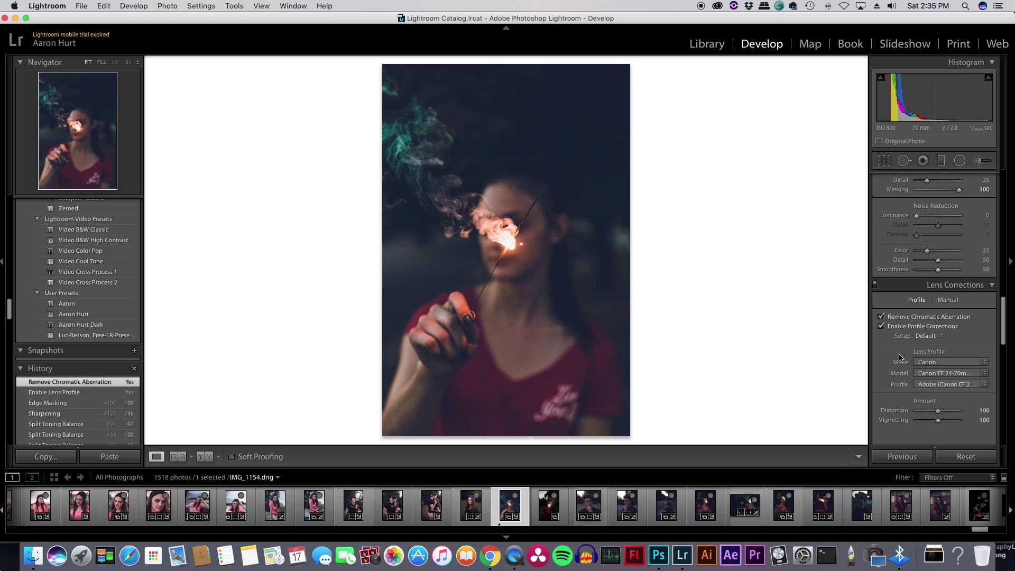
click(881, 327)
click(882, 328)
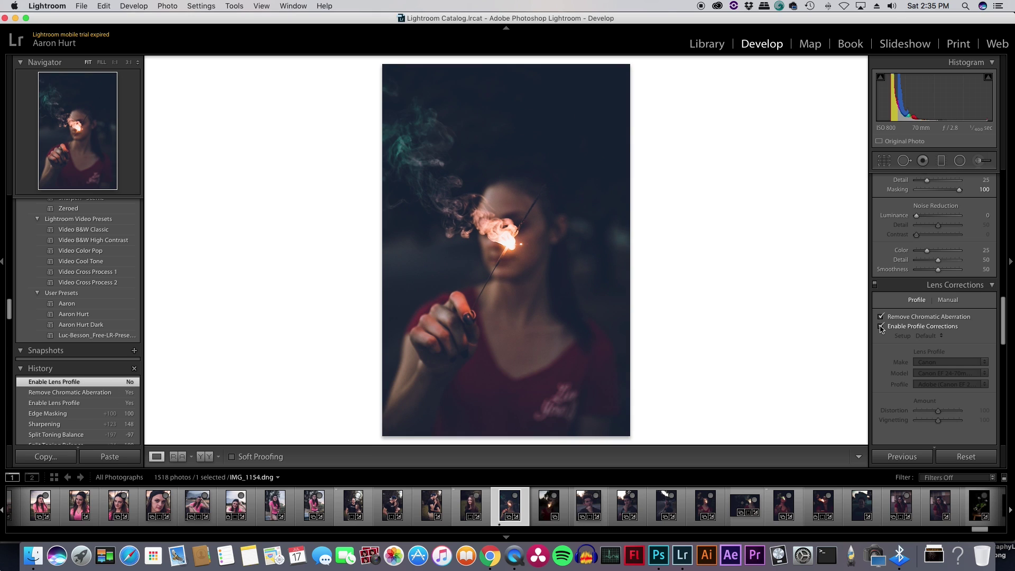
click(881, 327)
click(881, 327)
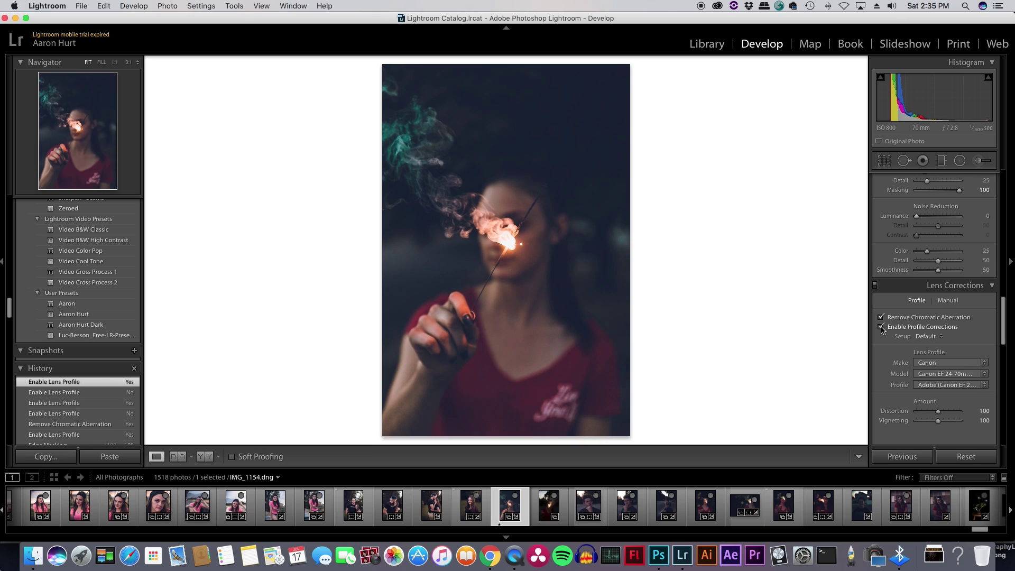
click(881, 327)
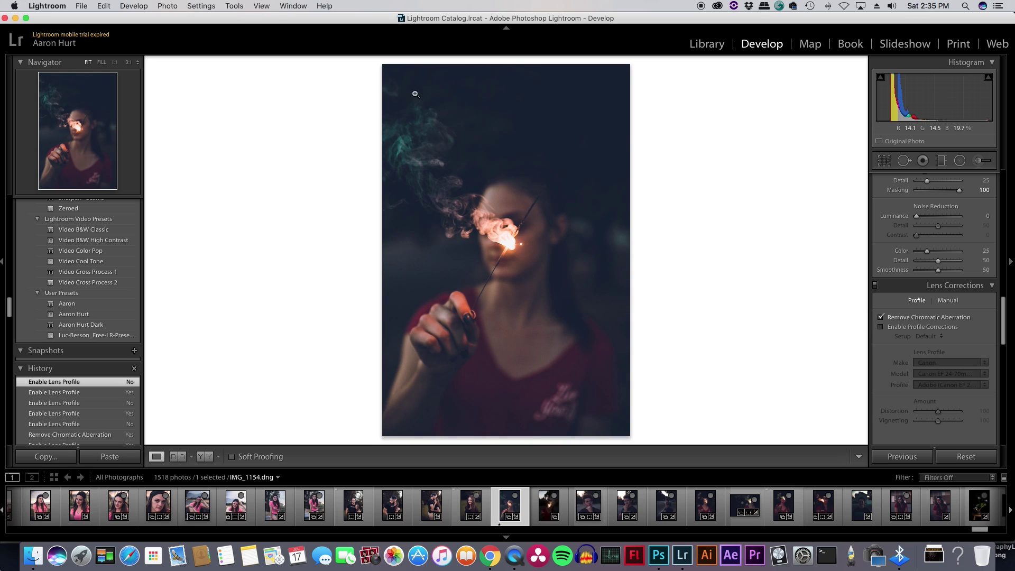
click(881, 328)
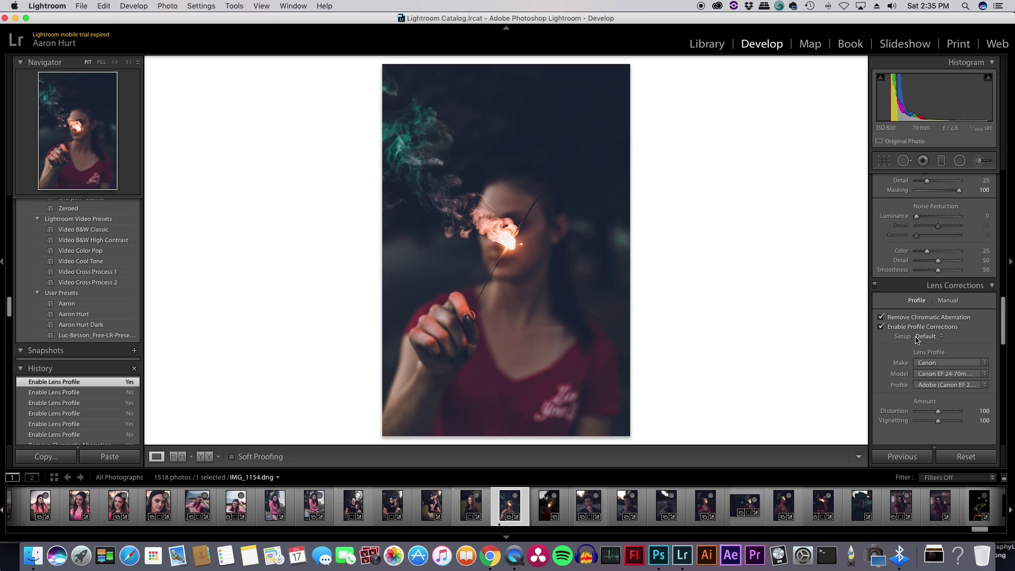
- Add film grain to the photo in the Effects settings with a grain amount of 12
scroll(915, 341, down, 4)
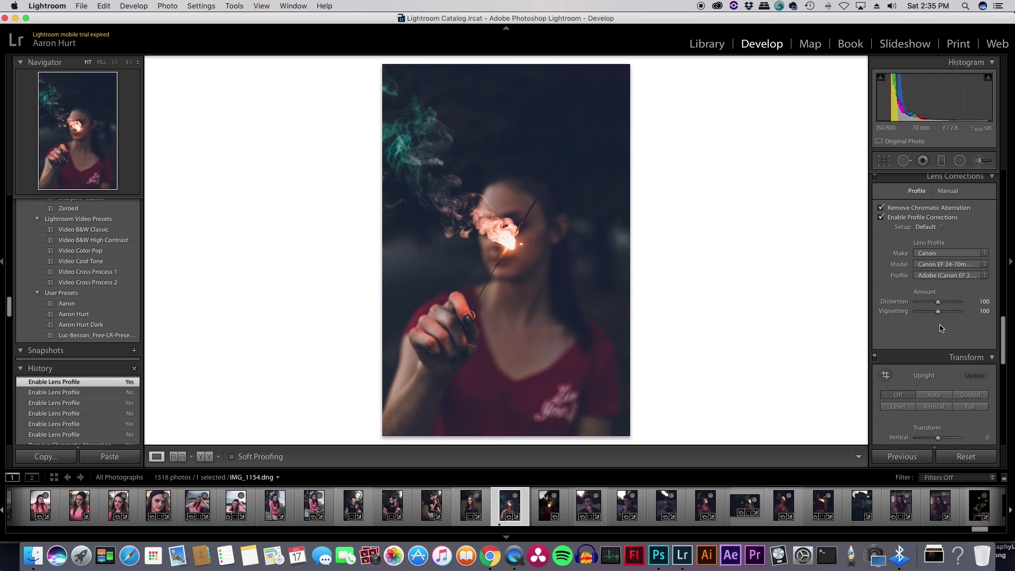
scroll(941, 333, down, 3)
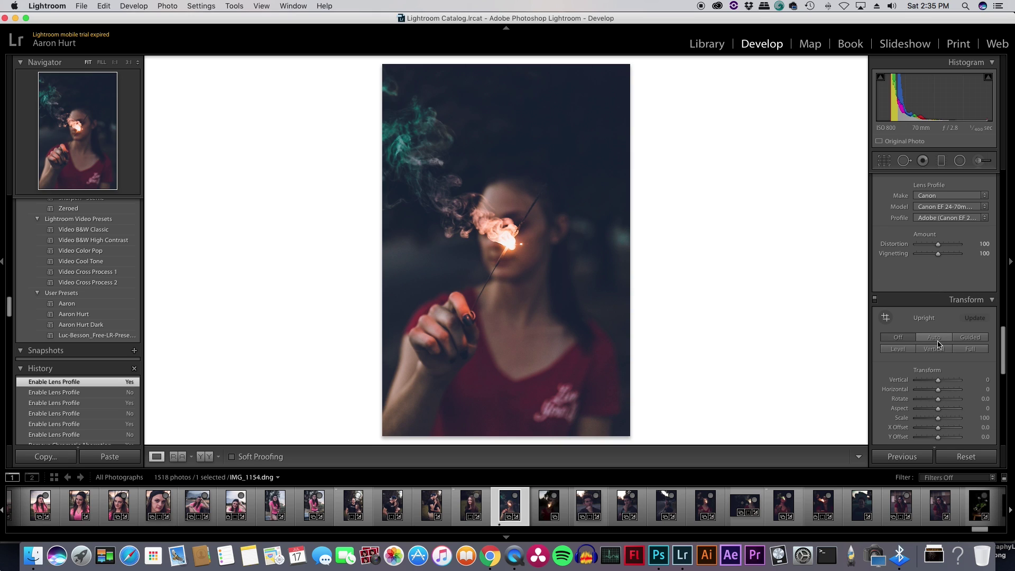
scroll(935, 342, down, 9)
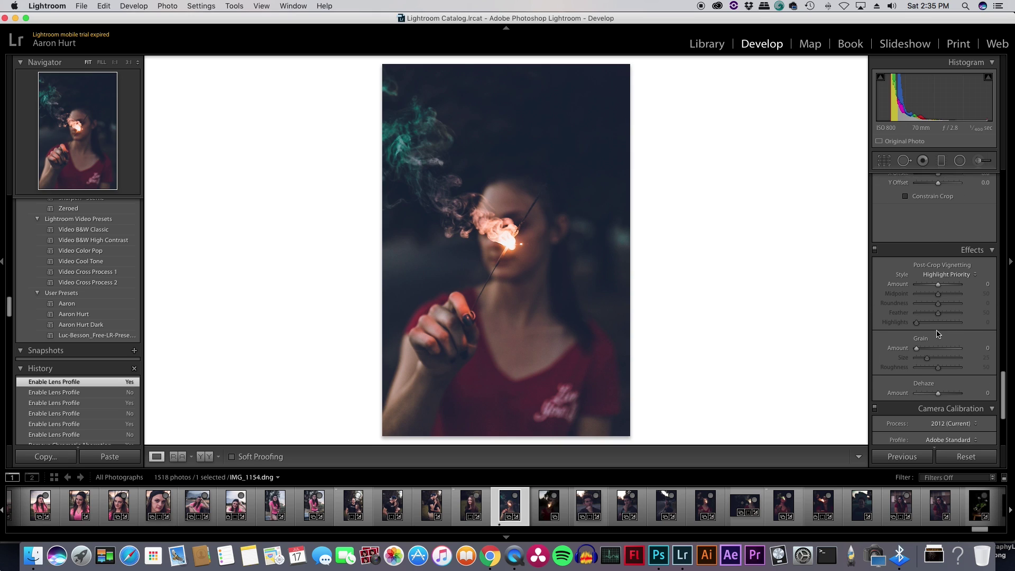
drag(917, 347, 921, 348)
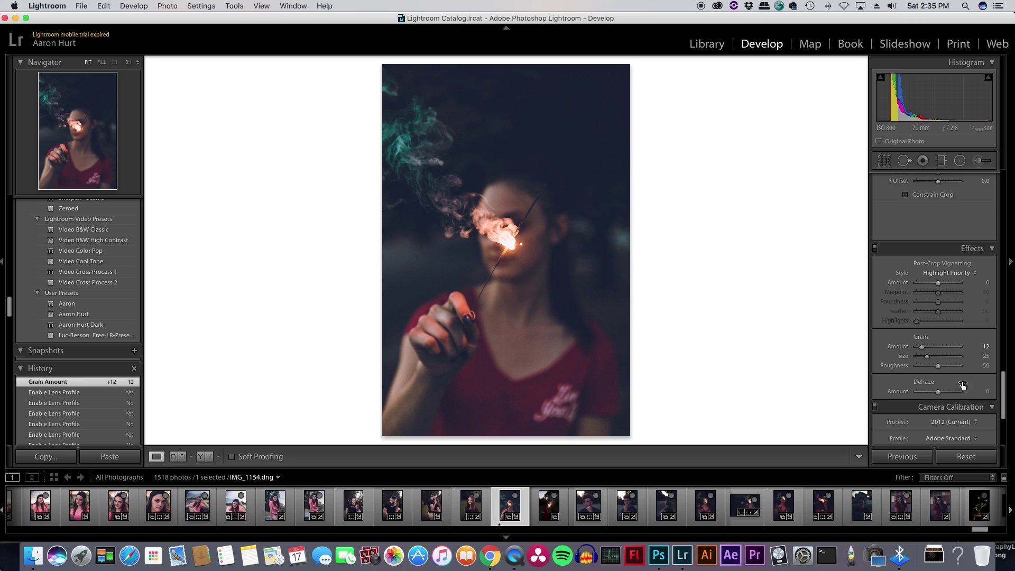
- Look over the camera calibration and basic tone settings, and compare the edited photo with its unedited version
scroll(933, 419, down, 1)
scroll(933, 420, down, 2)
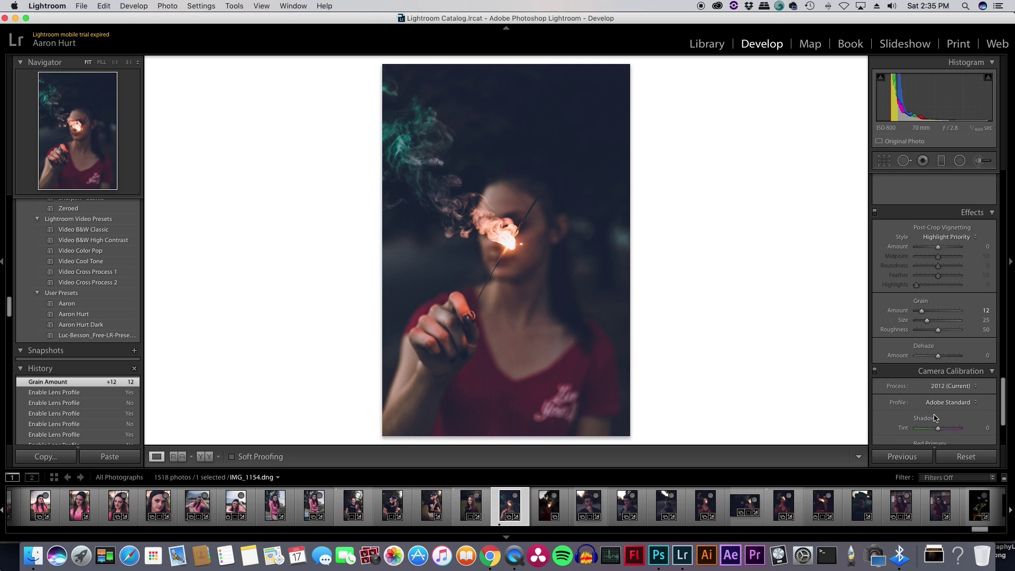
scroll(934, 404, down, 8)
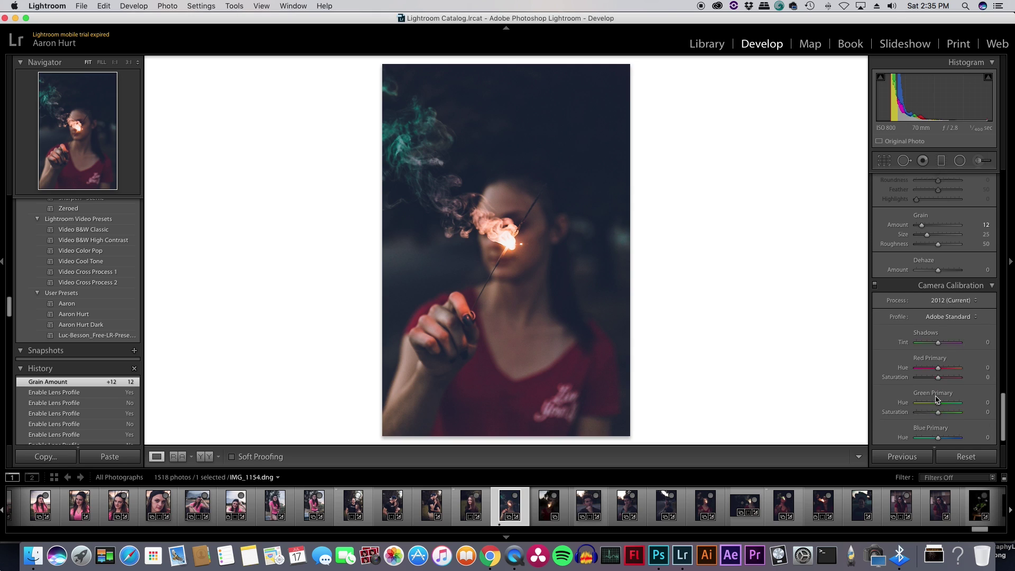
scroll(899, 394, up, 20)
scroll(882, 383, up, 3)
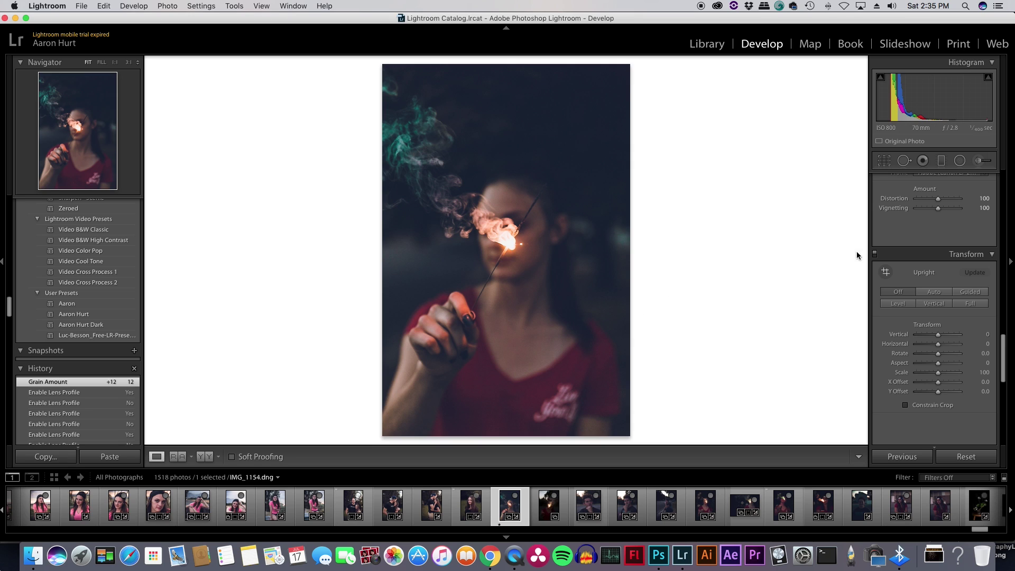
scroll(928, 281, up, 15)
scroll(927, 285, down, 1)
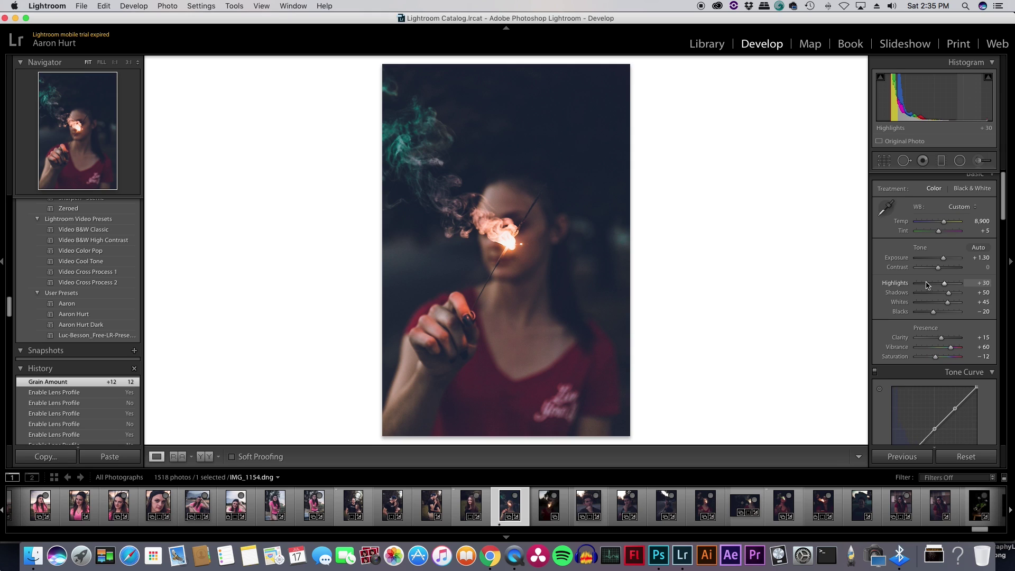
key(backslash)
key(backslash)
key(backslash)
key(backslash)
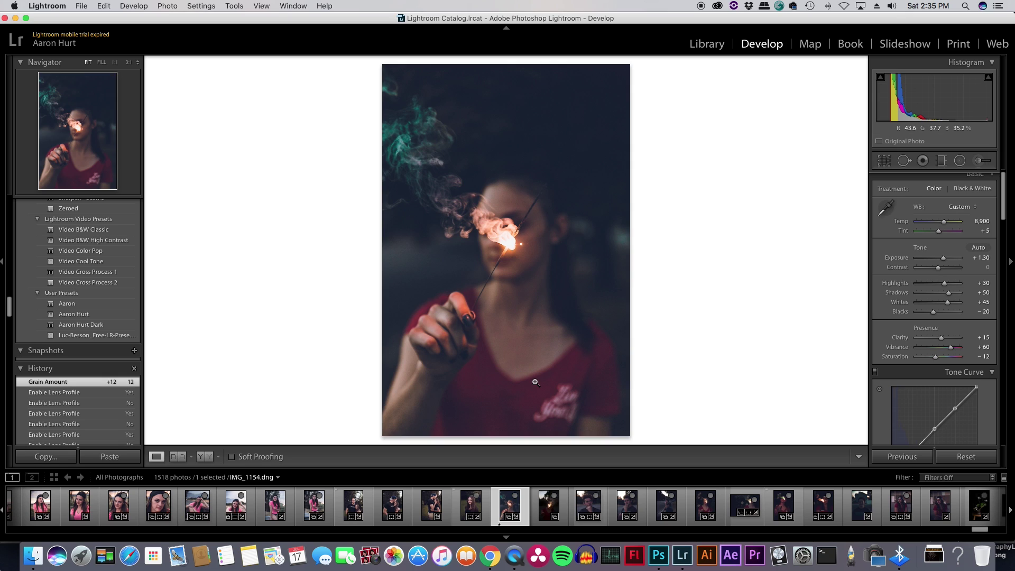
right_click(511, 504)
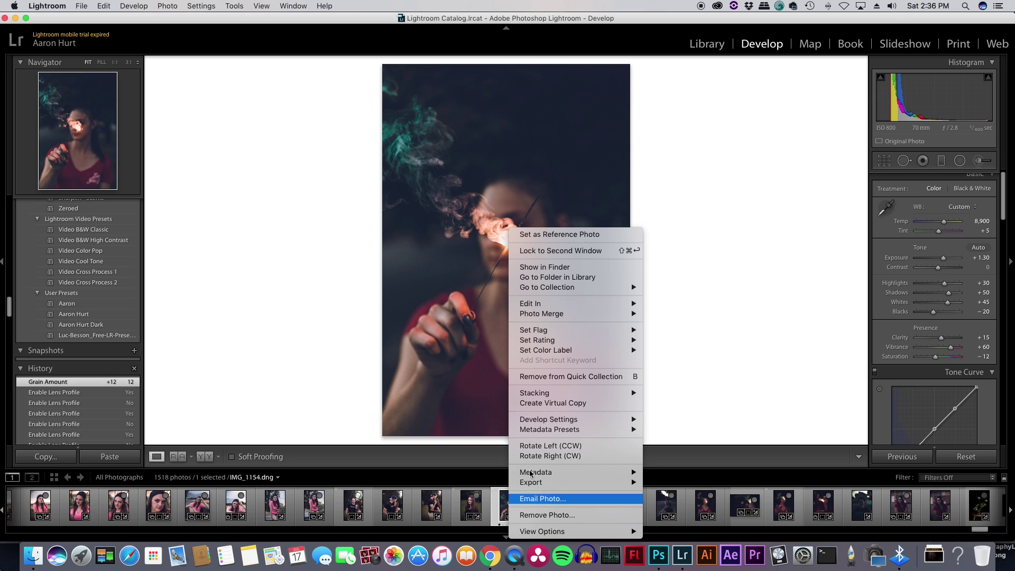
mouse_move(593, 304)
click(440, 307)
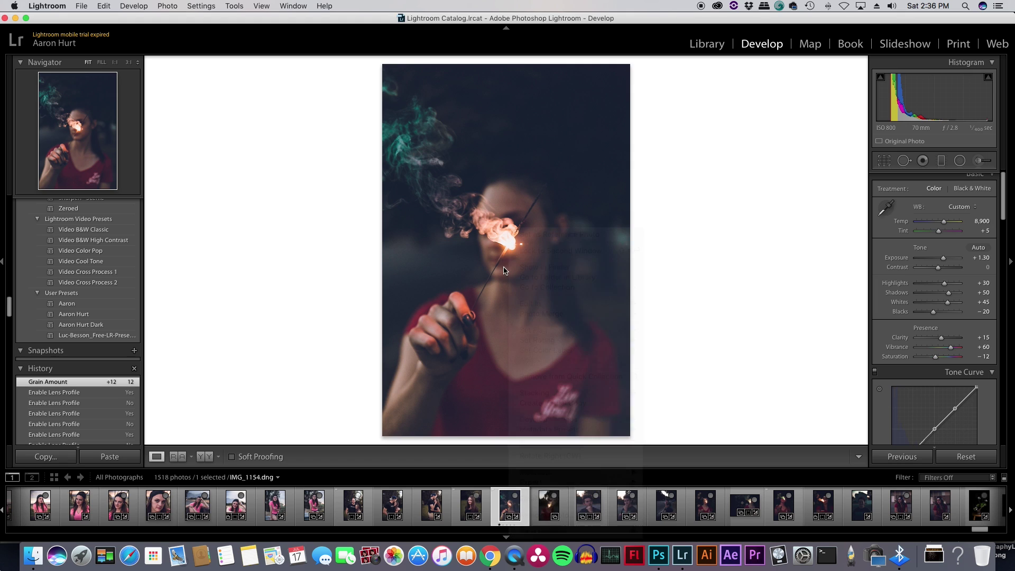
click(510, 264)
right_click(512, 267)
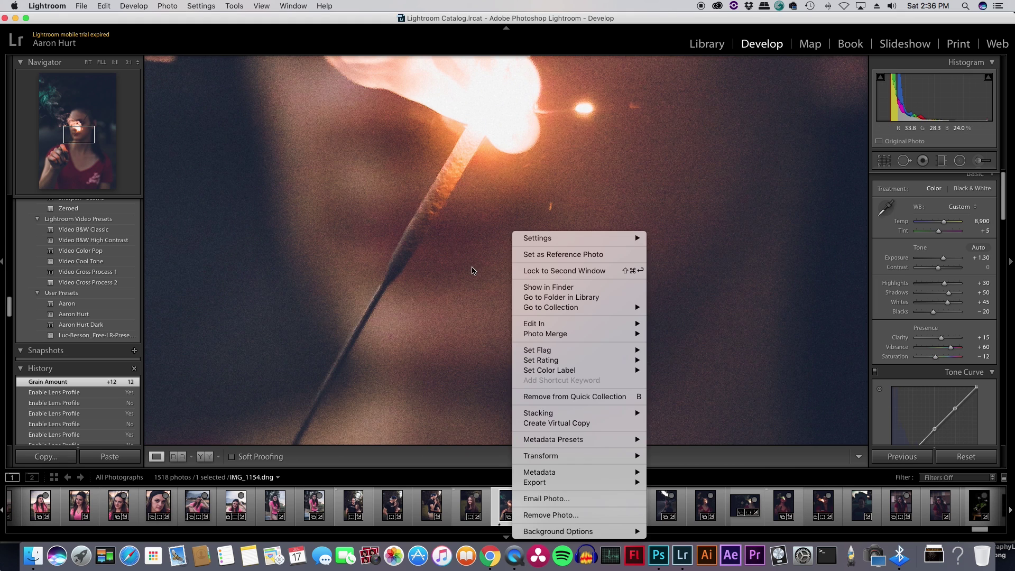
click(473, 270)
click(493, 274)
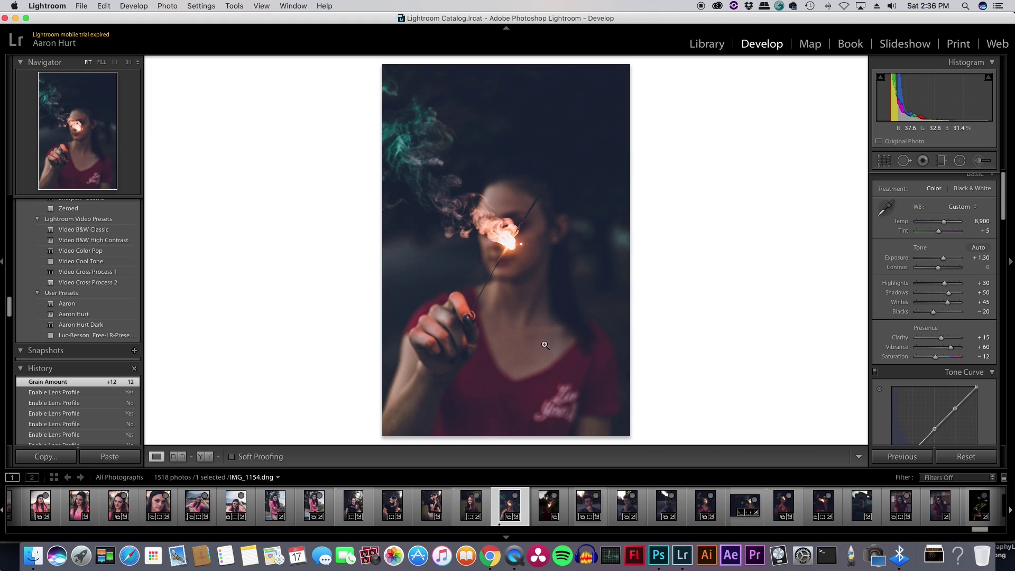
- Send IMG_1154.dng to Adobe Photoshop CC 2017 for editing, opening it anyway despite the Camera Raw compatibility notice
right_click(508, 504)
mouse_move(574, 304)
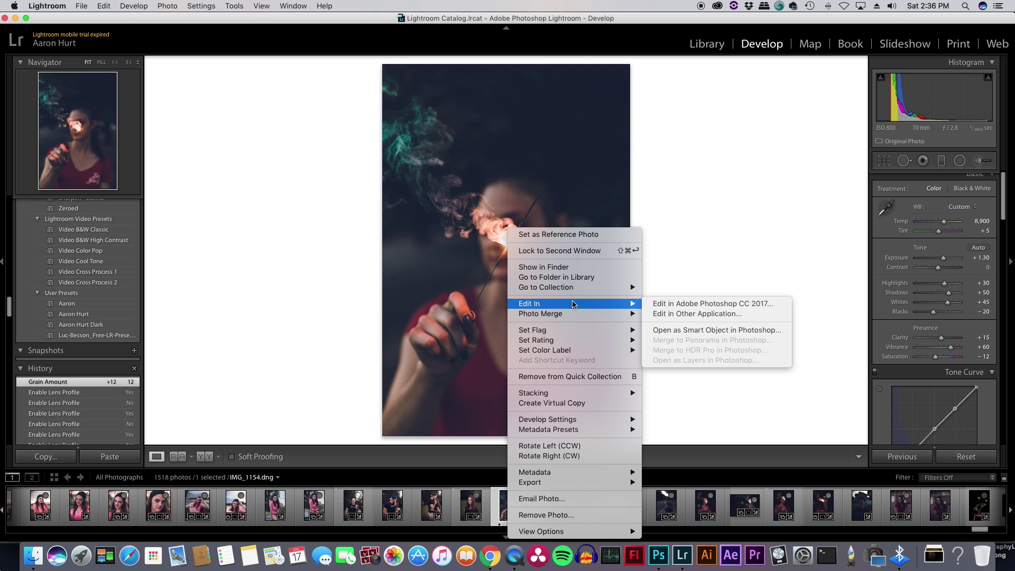
click(735, 304)
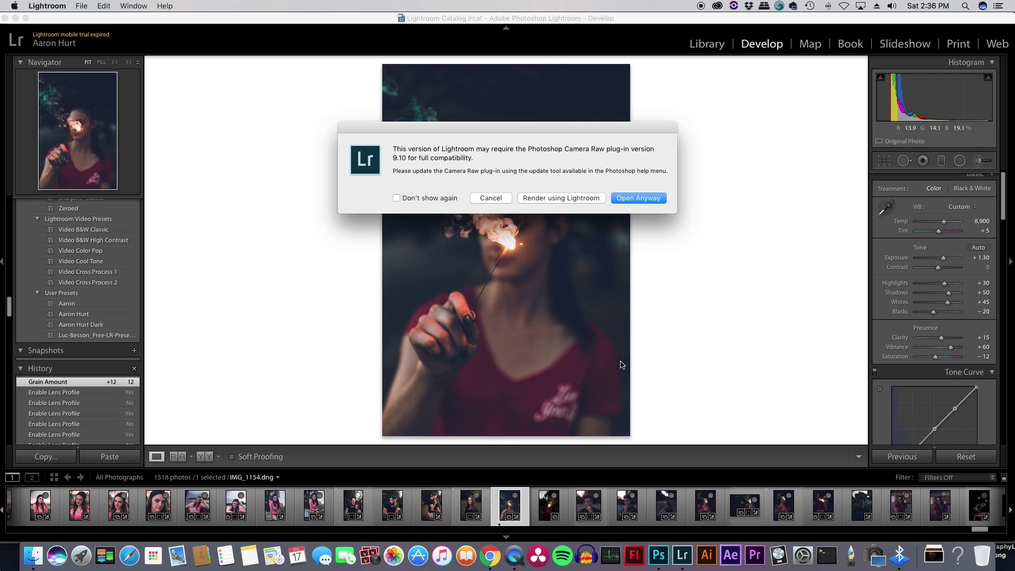
click(633, 198)
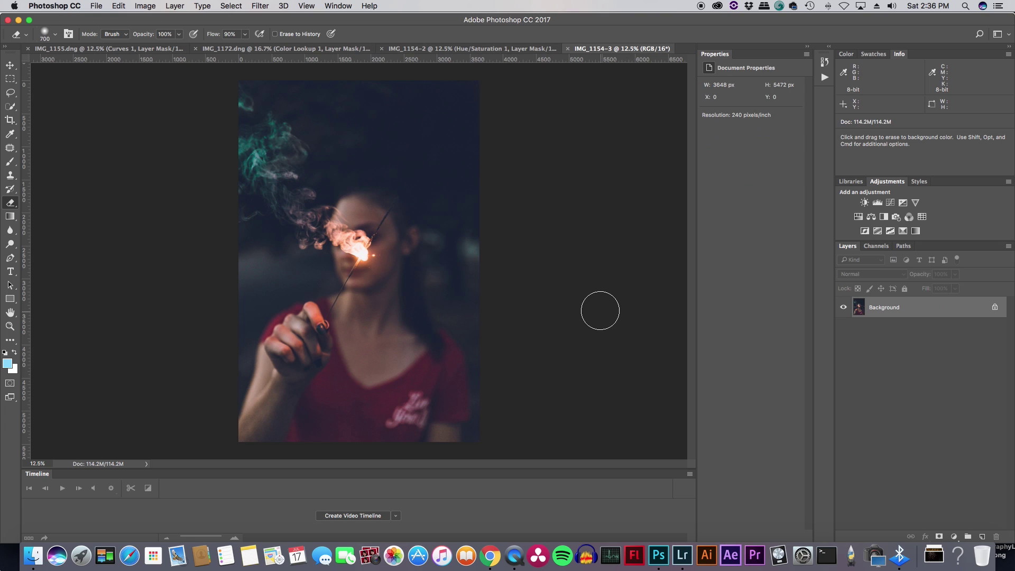
- Place the downloaded bokeh image gYYdOP2.jpg over the portrait at full photo width and commit it as a layer
click(930, 564)
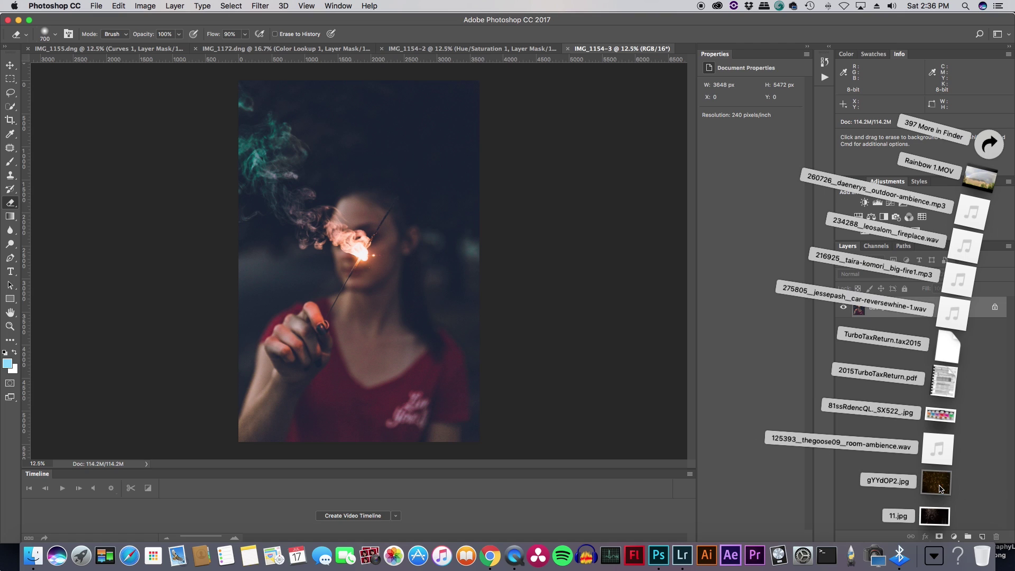
mouse_move(941, 489)
mouse_down()
mouse_move(654, 342)
mouse_move(358, 236)
mouse_up()
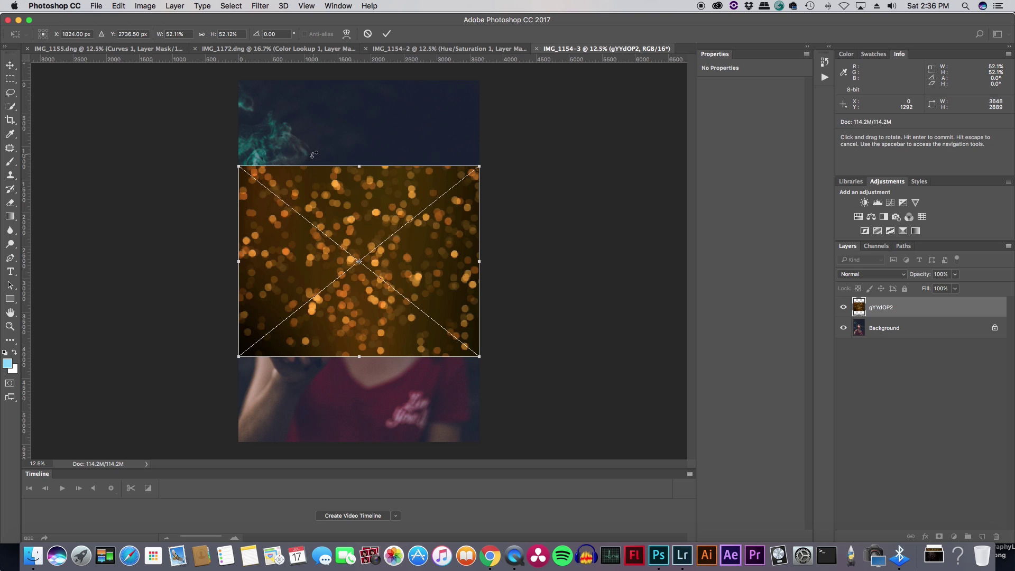
drag(342, 214, 342, 214)
key(Return)
key(e)
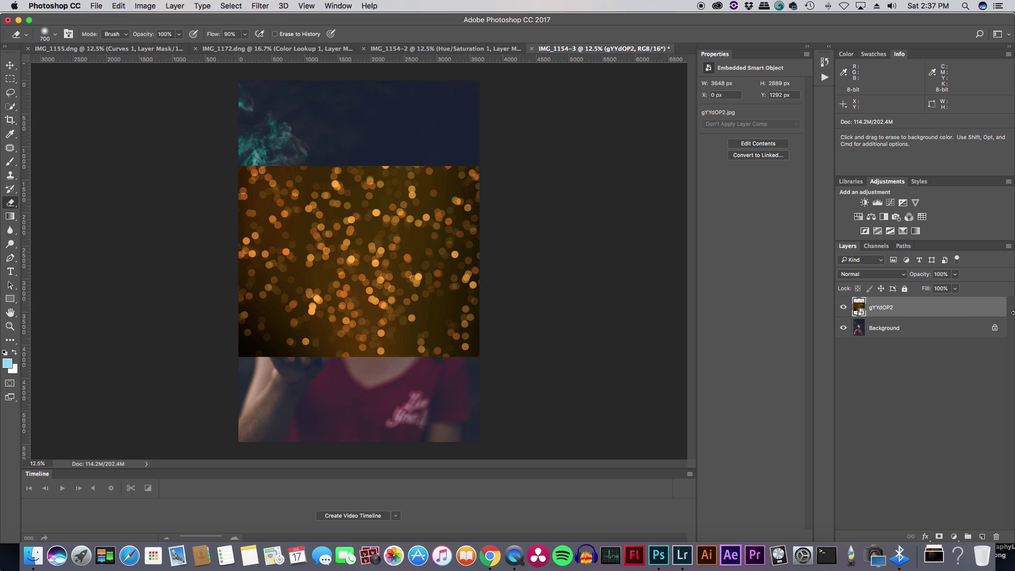
- Set the bokeh layer's blending mode to Lighten
click(877, 277)
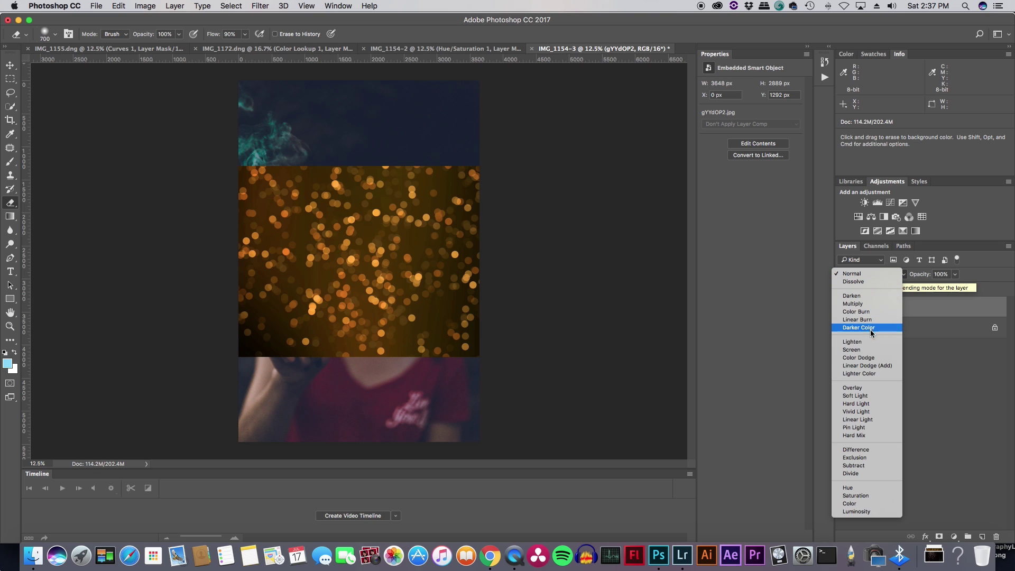
click(927, 327)
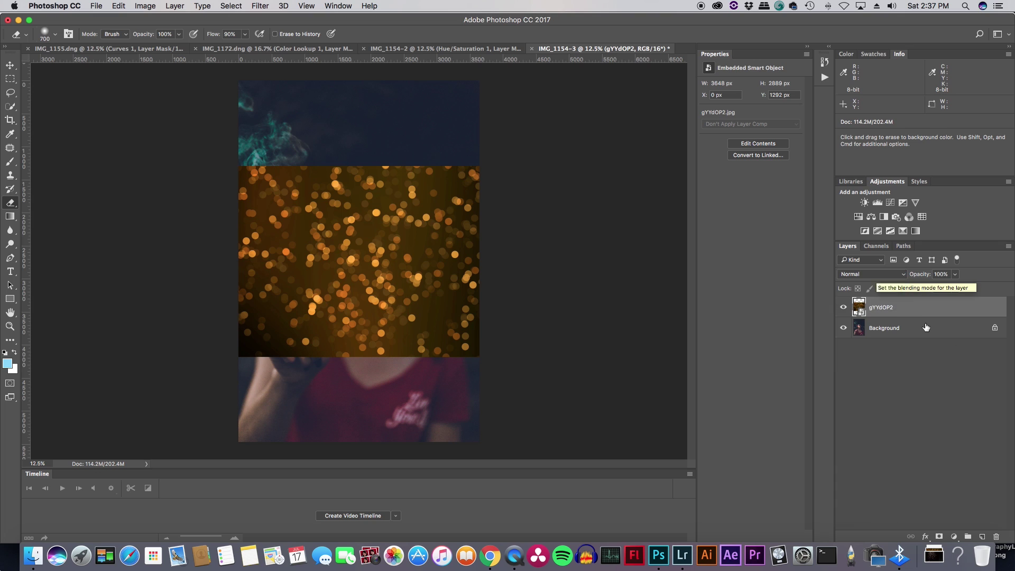
click(875, 276)
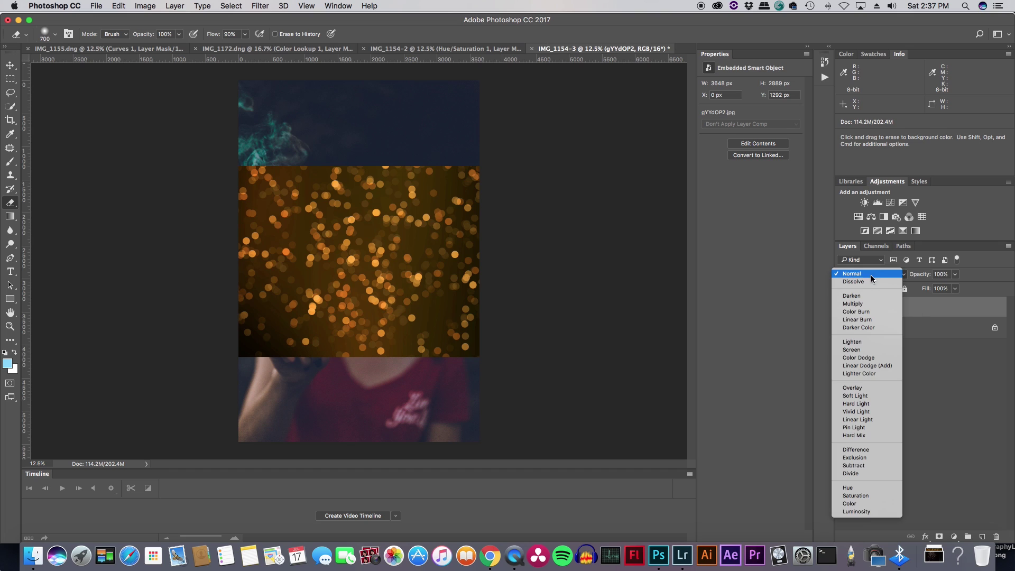
click(877, 343)
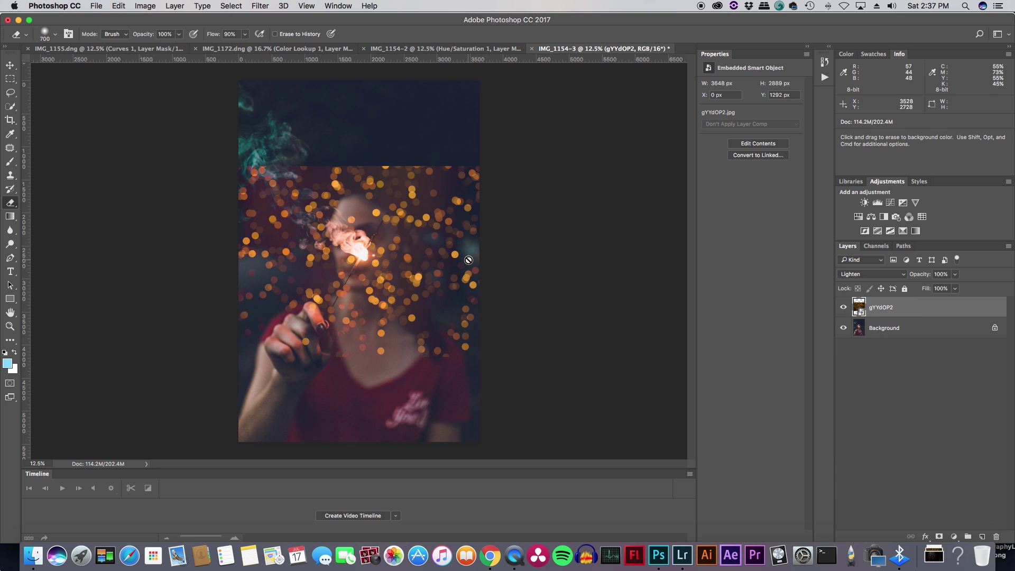
- Rasterize the bokeh layer and erase its hard upper edge above the woman's head with the Eraser
click(381, 232)
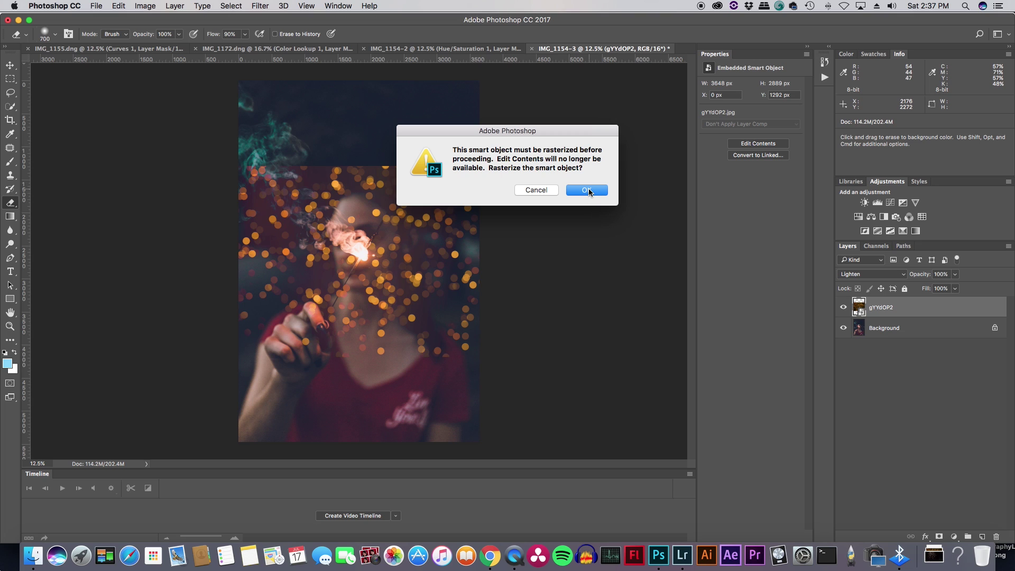
click(588, 190)
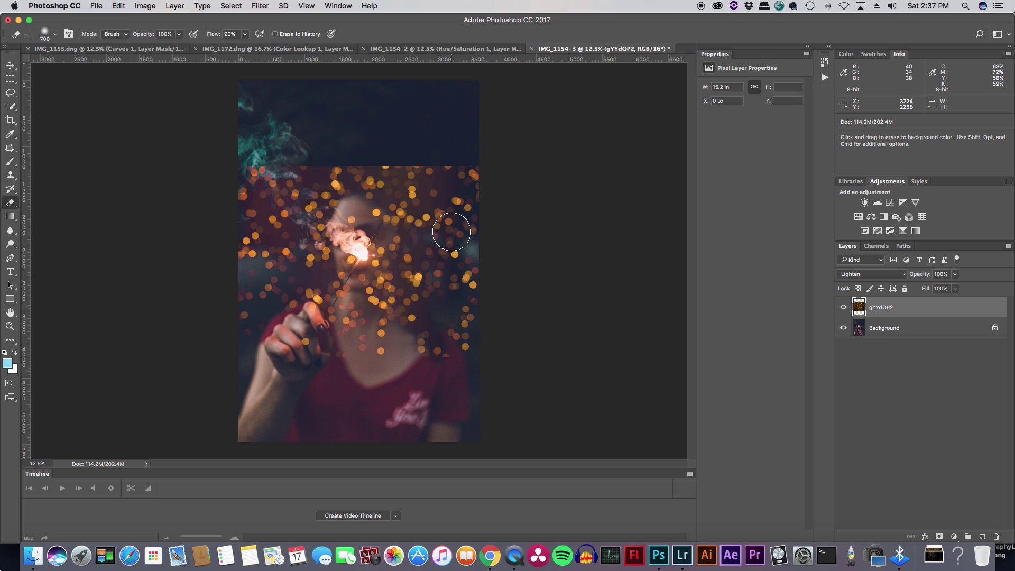
mouse_move(268, 153)
mouse_down()
mouse_move(388, 167)
mouse_move(422, 190)
mouse_move(408, 167)
mouse_move(445, 168)
mouse_move(467, 199)
mouse_up()
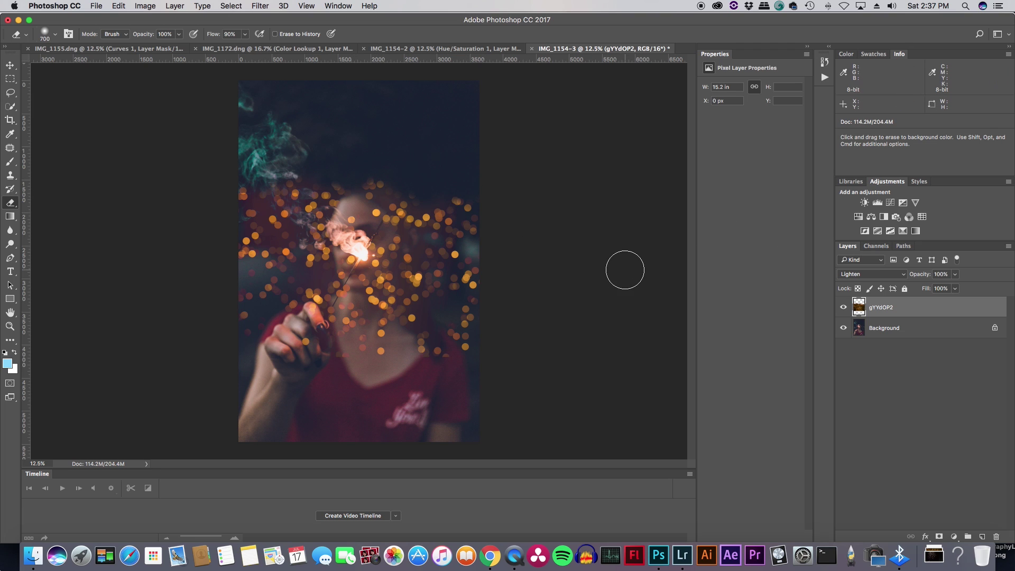
- Lower the bokeh layer's opacity to 28% and erase the lights over the smoke and around the layer's outer areas
click(956, 275)
drag(947, 287, 933, 289)
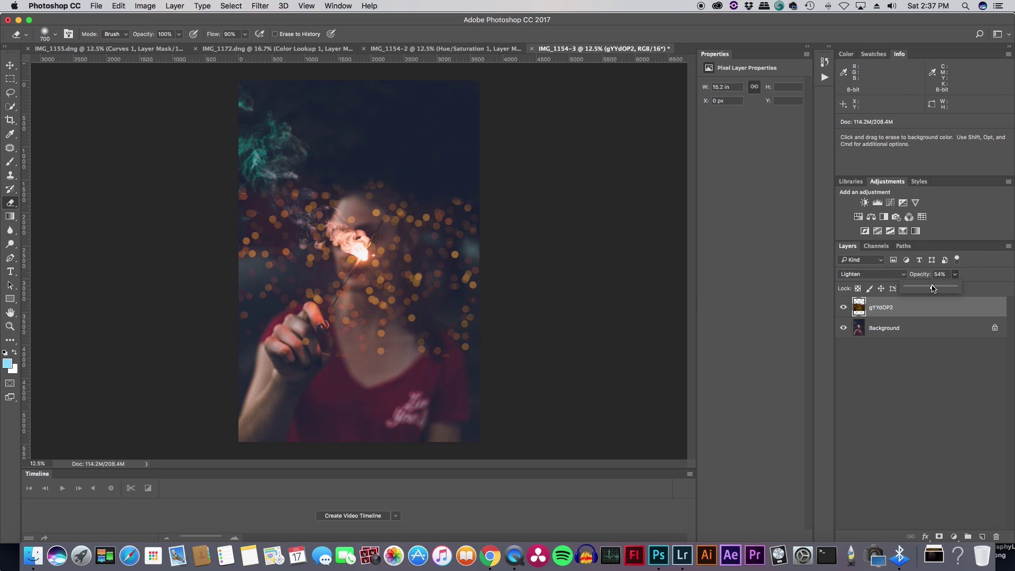
click(259, 187)
mouse_move(241, 199)
mouse_down()
mouse_move(247, 191)
mouse_move(237, 286)
mouse_move(289, 346)
mouse_move(256, 272)
mouse_move(280, 208)
mouse_move(312, 177)
mouse_move(418, 184)
mouse_up()
mouse_move(425, 273)
mouse_down()
mouse_move(384, 276)
mouse_move(411, 315)
mouse_move(376, 344)
mouse_move(450, 339)
mouse_move(467, 272)
mouse_up()
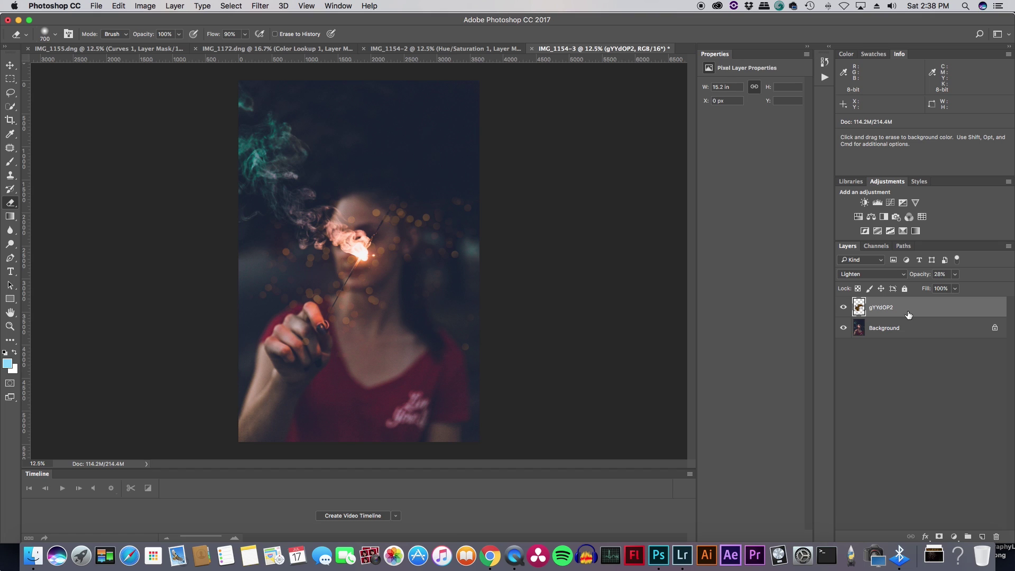
- Duplicate the bokeh layer, enlarge the copy to about 129% and rotate it about -75° across the woman's face and shirt
key(super+j)
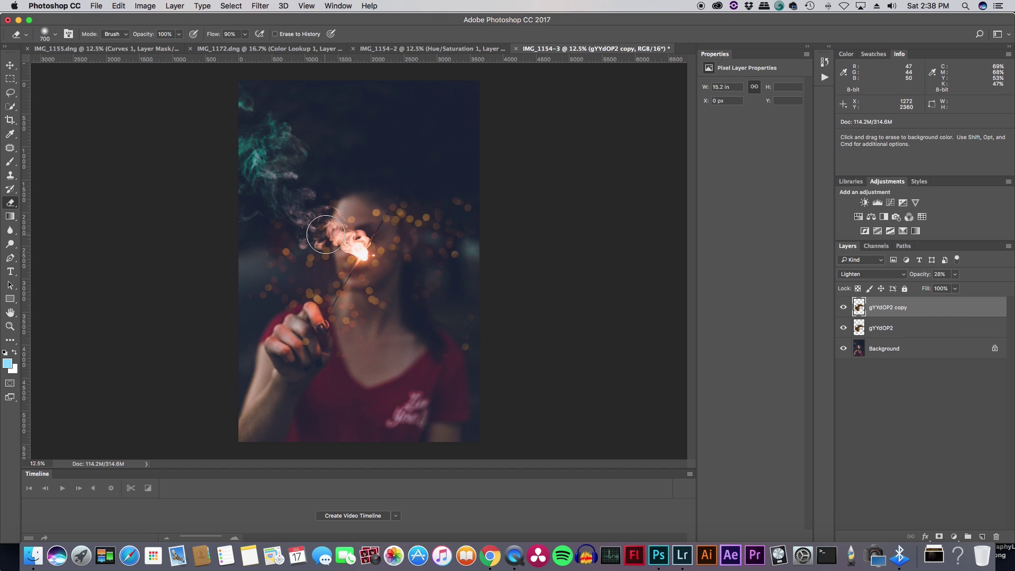
key(v)
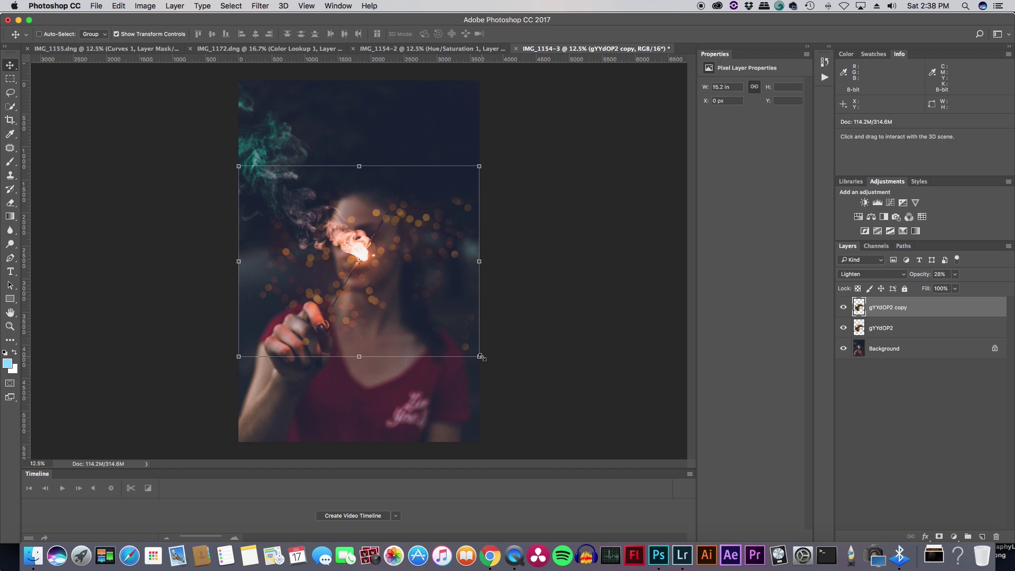
drag(480, 357, 415, 273)
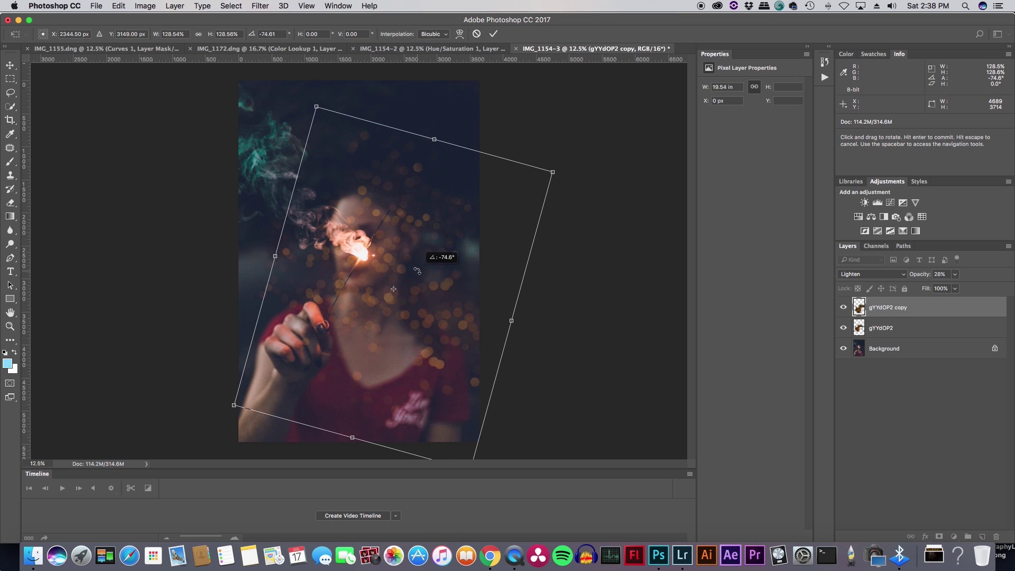
click(494, 34)
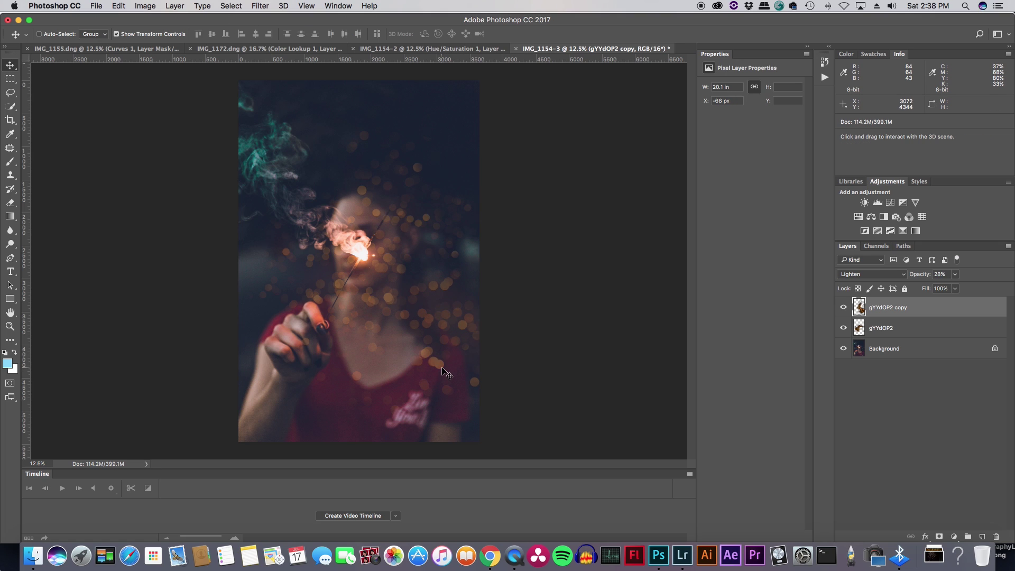
- Erase excess bokeh lights over the face, chest and shirt on both the original and the copied bokeh layers
key(e)
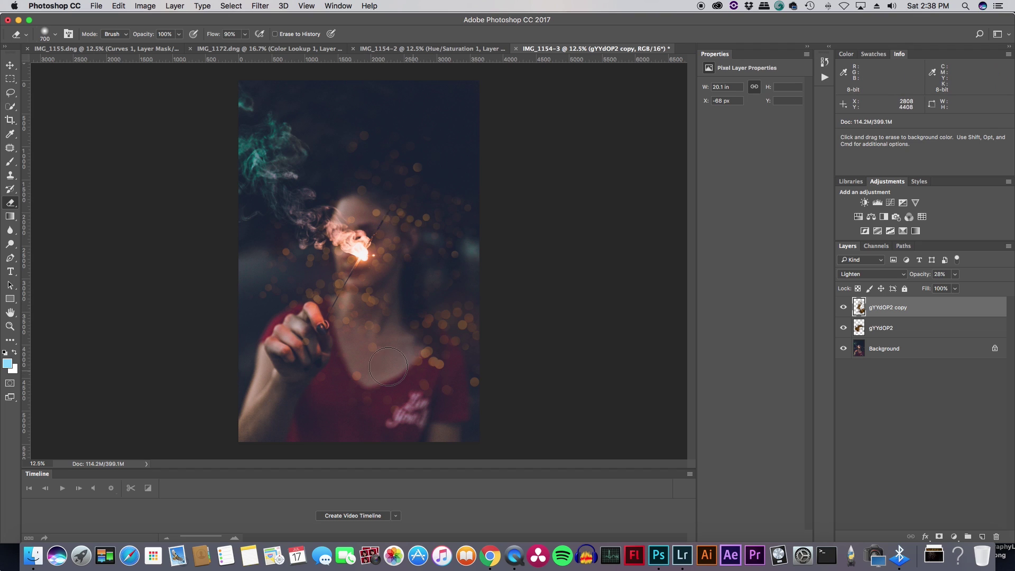
click(876, 324)
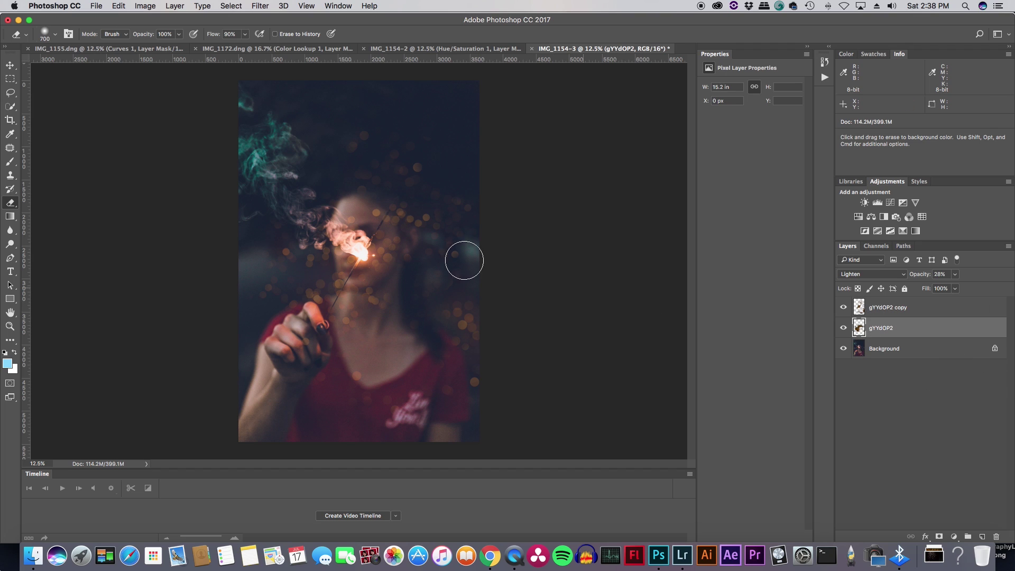
click(910, 311)
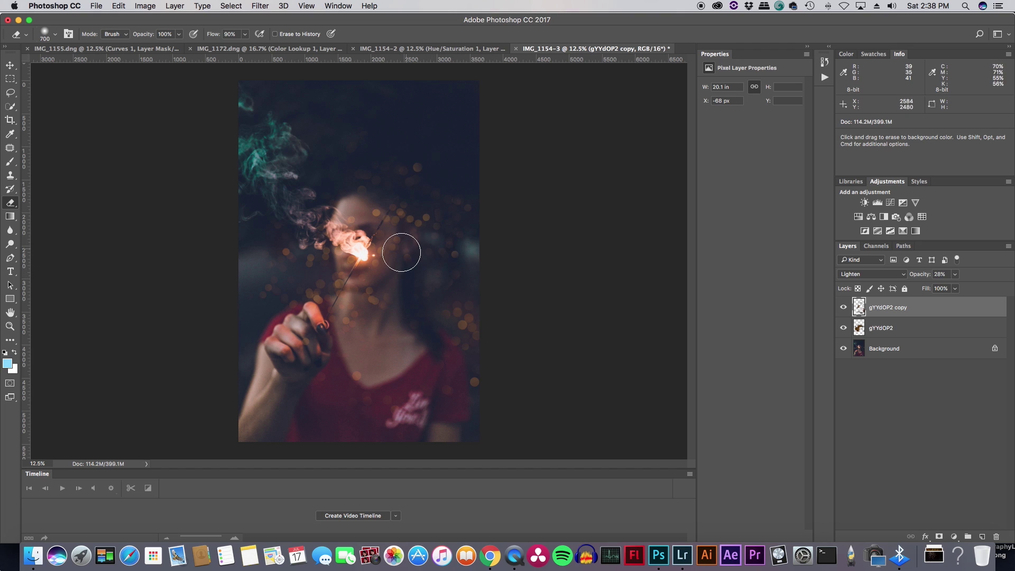
- Erase the remaining bokeh lights beside the woman's hair and shoulder on the original and copied bokeh layers
click(924, 332)
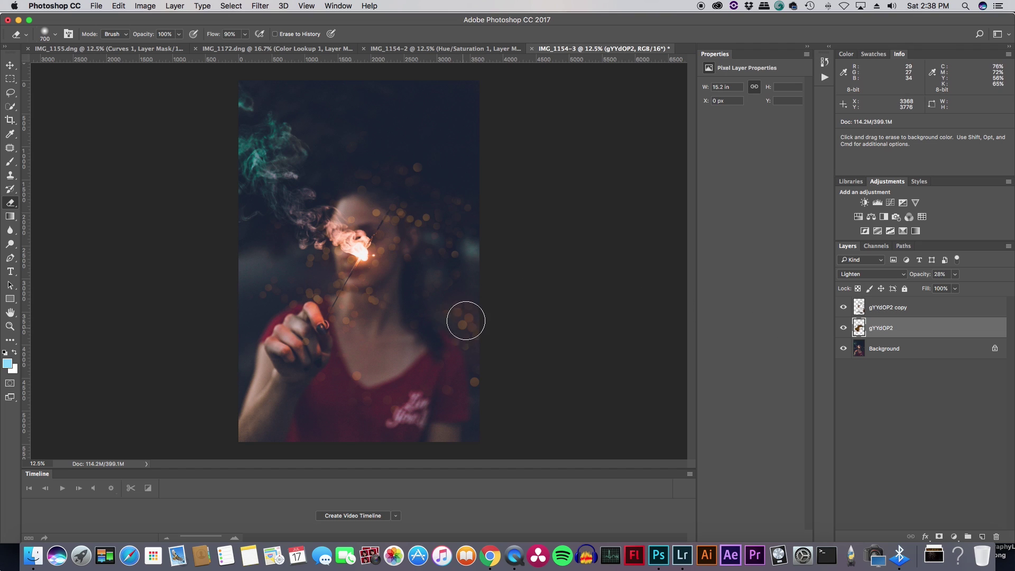
key(alt+bracketright)
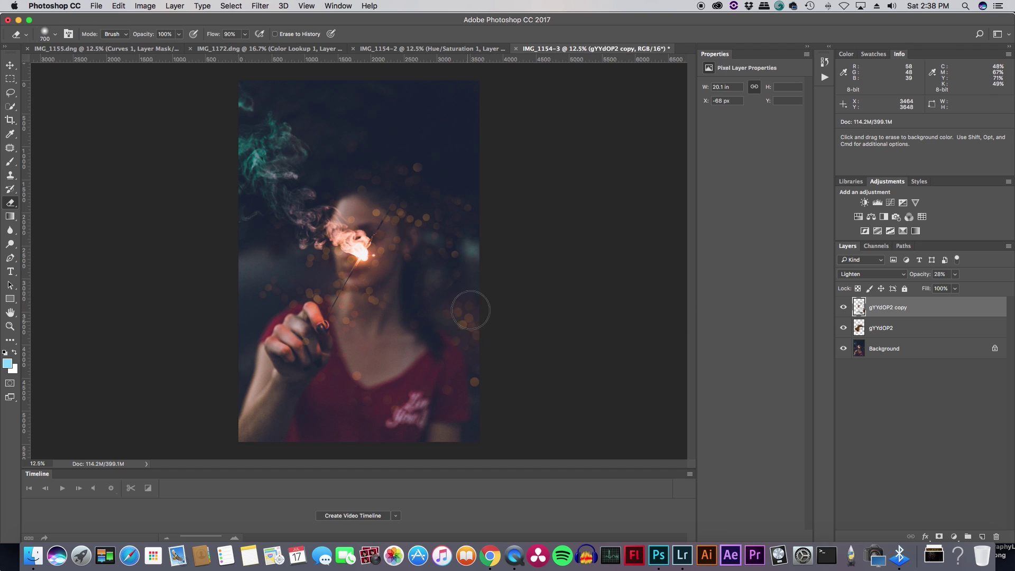
mouse_move(471, 311)
mouse_down()
mouse_move(452, 329)
mouse_move(463, 342)
mouse_move(435, 336)
mouse_move(452, 280)
mouse_up()
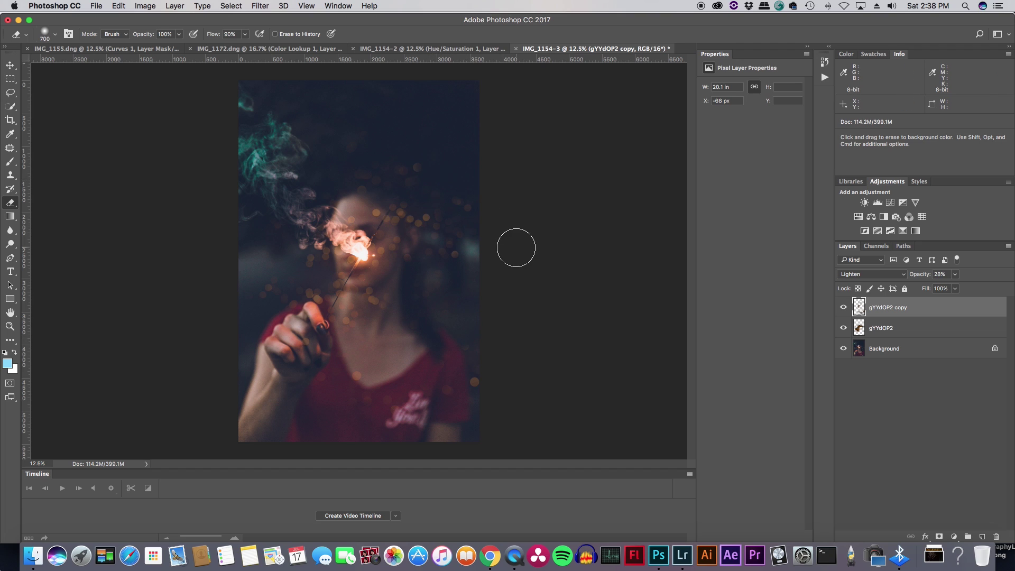
click(887, 323)
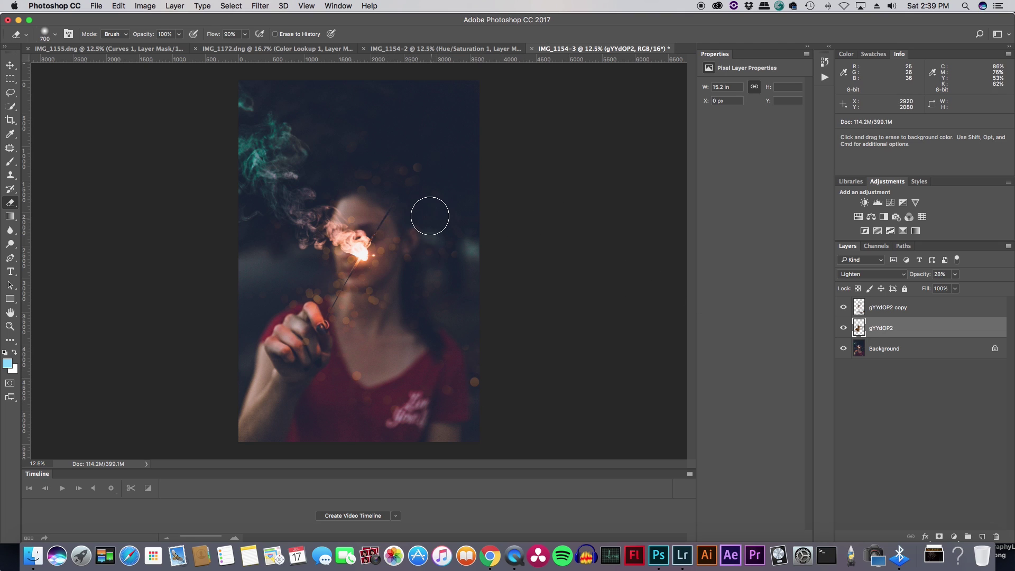
- Place the downloaded sparks image 11.jpg into the portrait and set its blend mode to Lighten
click(934, 556)
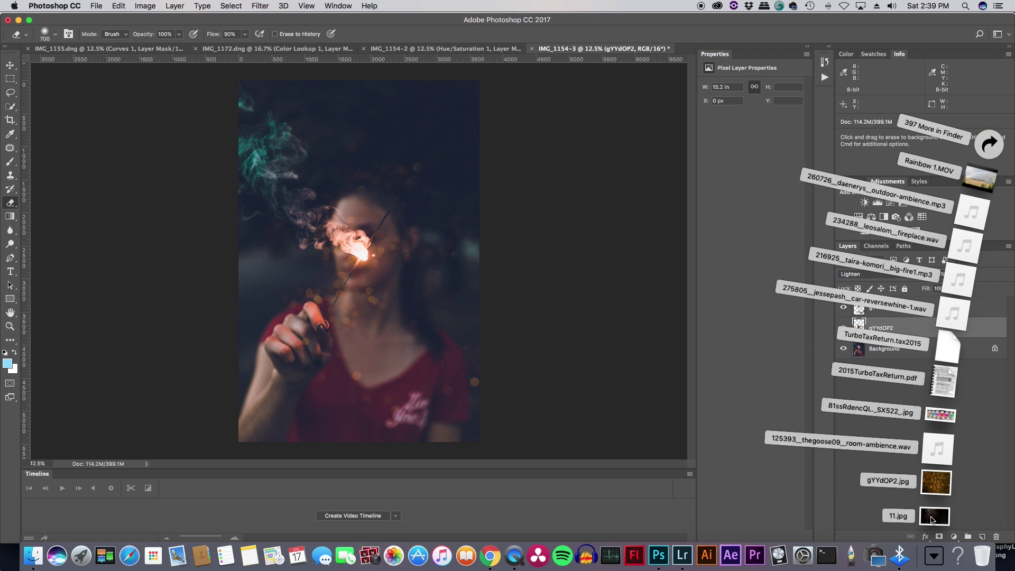
drag(936, 519, 375, 264)
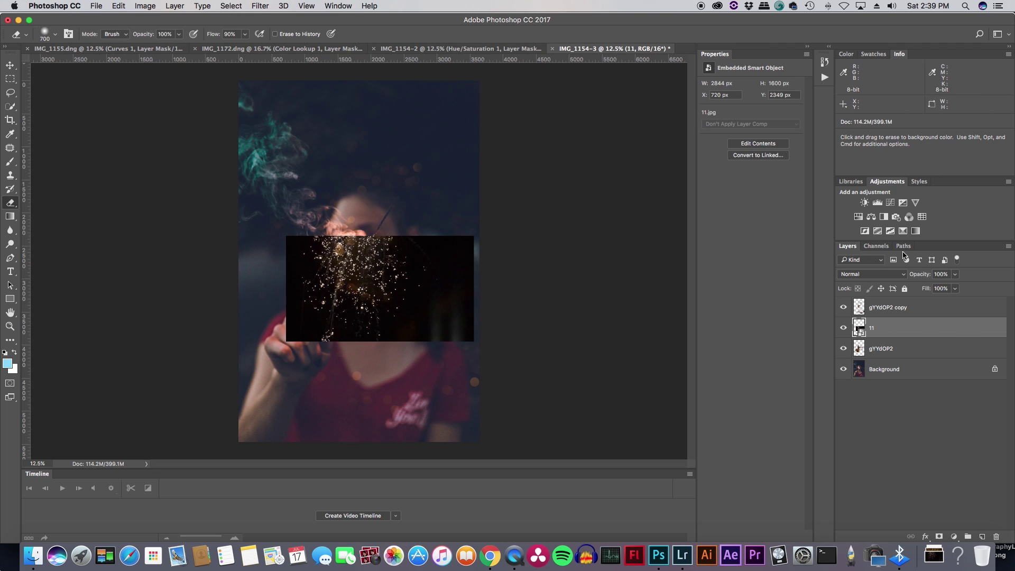
click(886, 278)
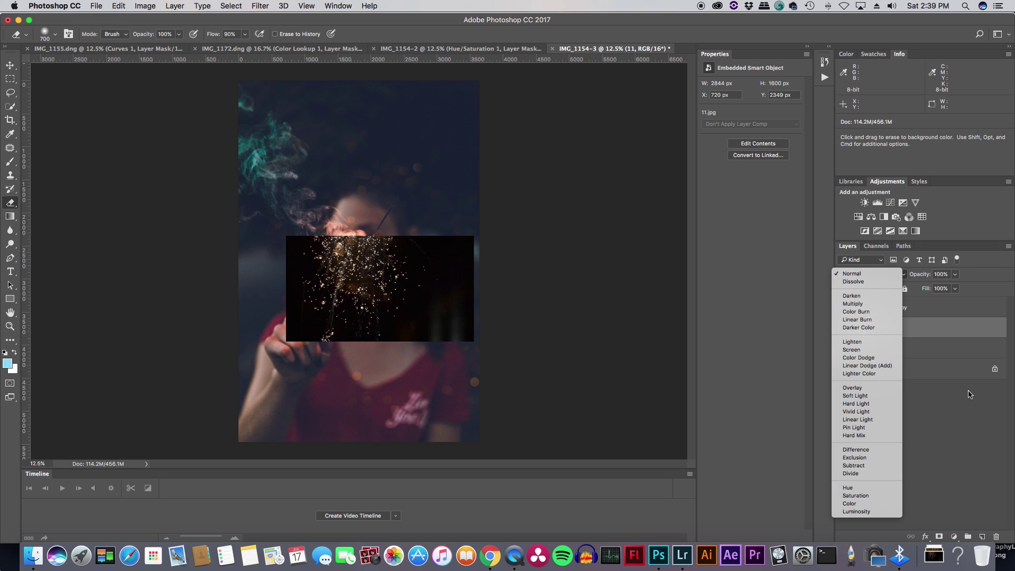
click(880, 342)
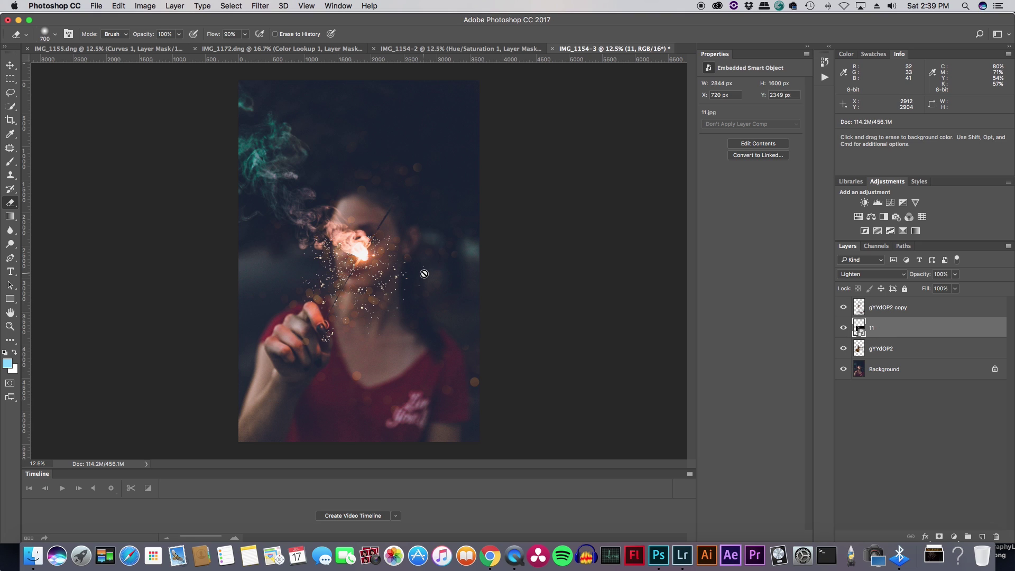
- Enlarge the sparks layer to about 120% and shift it so the sparks fall beneath the sparkler's glow
key(super+t)
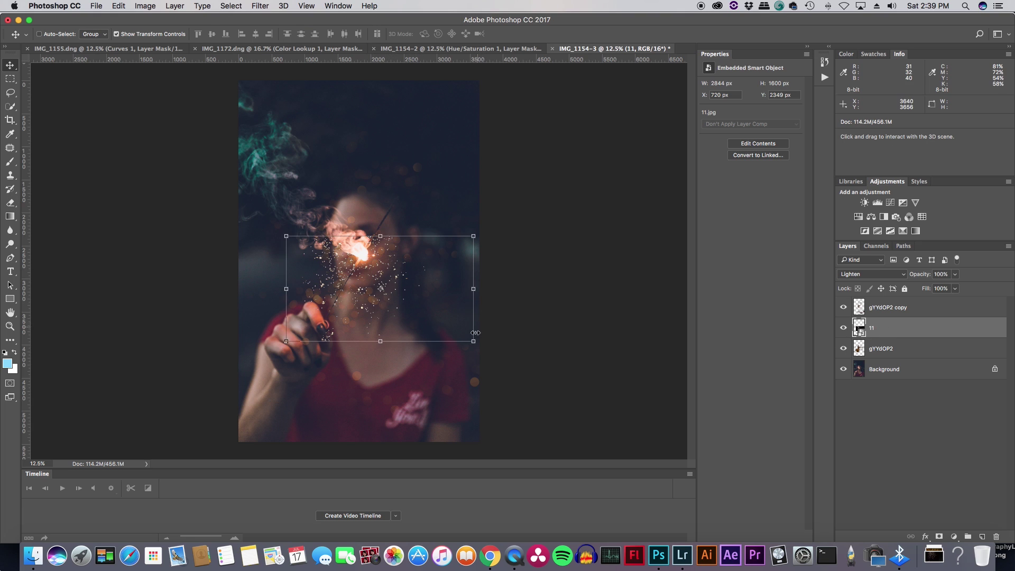
drag(477, 344, 512, 361)
drag(394, 262, 377, 261)
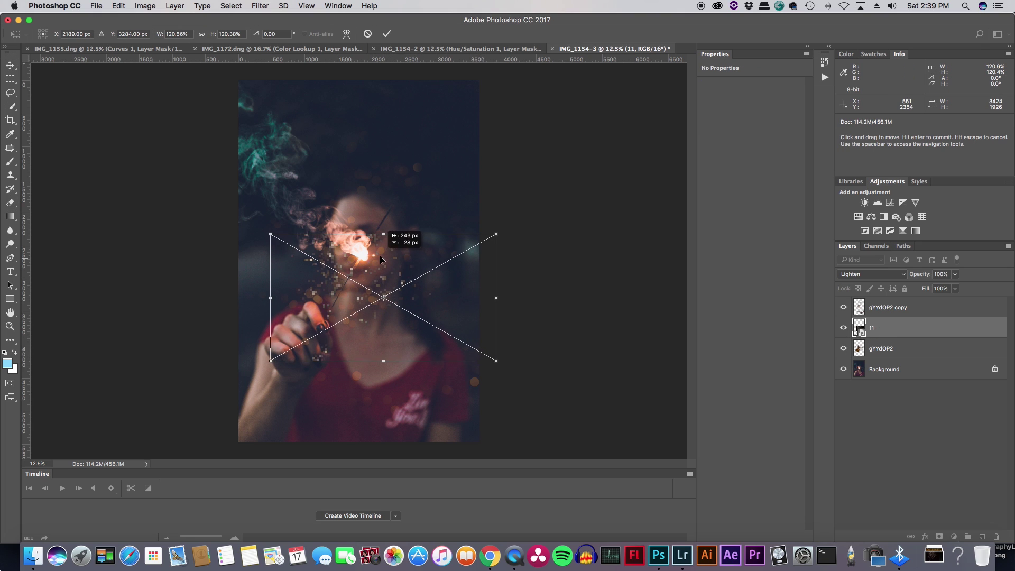
click(388, 34)
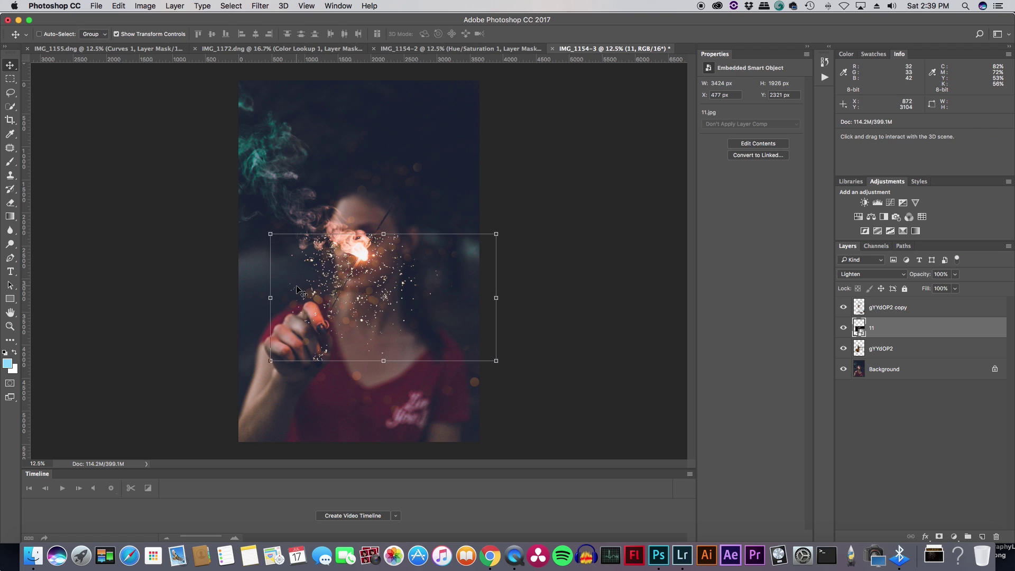
- Start erasing on the sparks layer and rasterize the smart object
key(e)
click(342, 244)
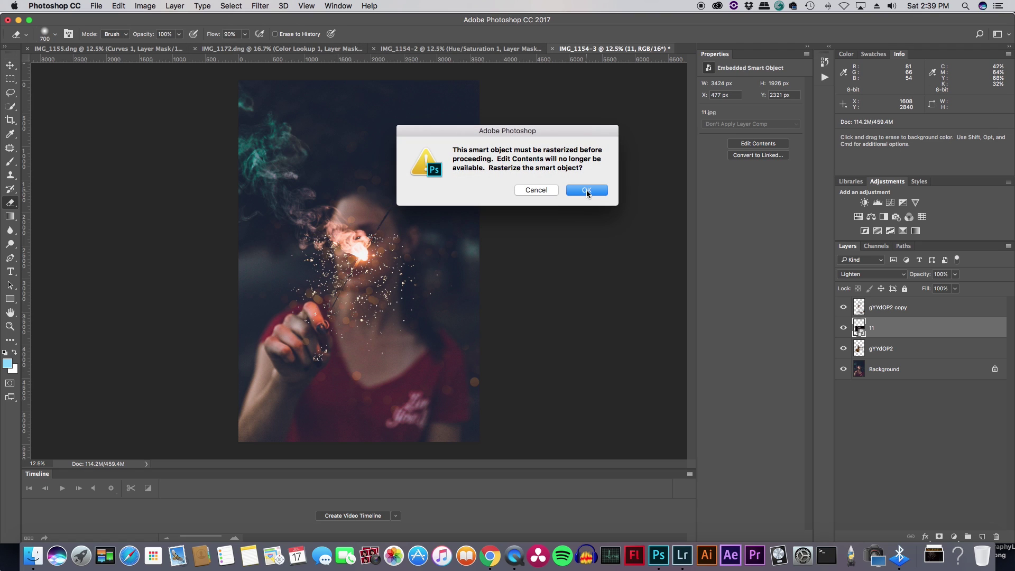
click(587, 191)
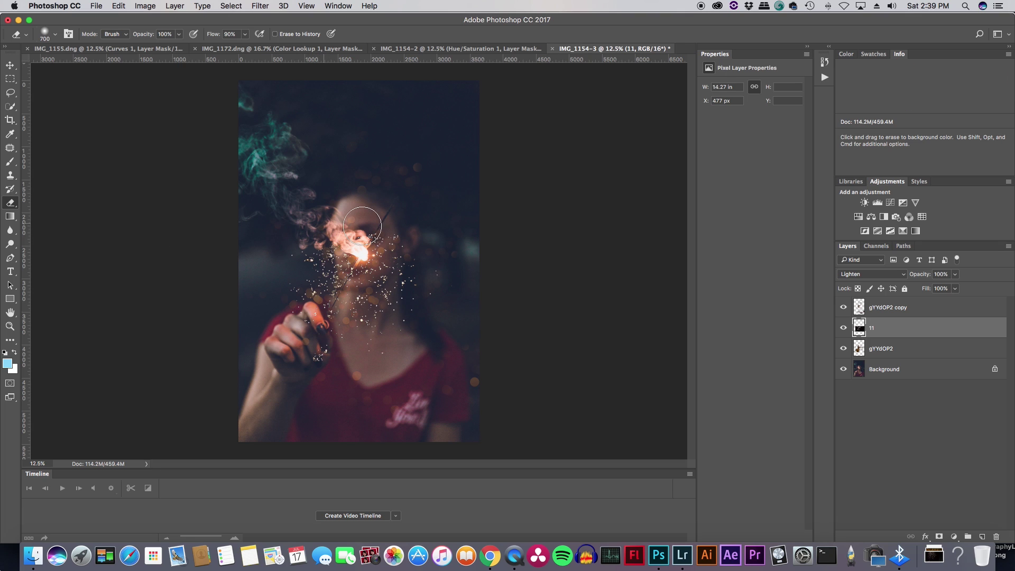
- Erase excess sparks over the woman's cheek, chin and neck on the sparks layer
key(z)
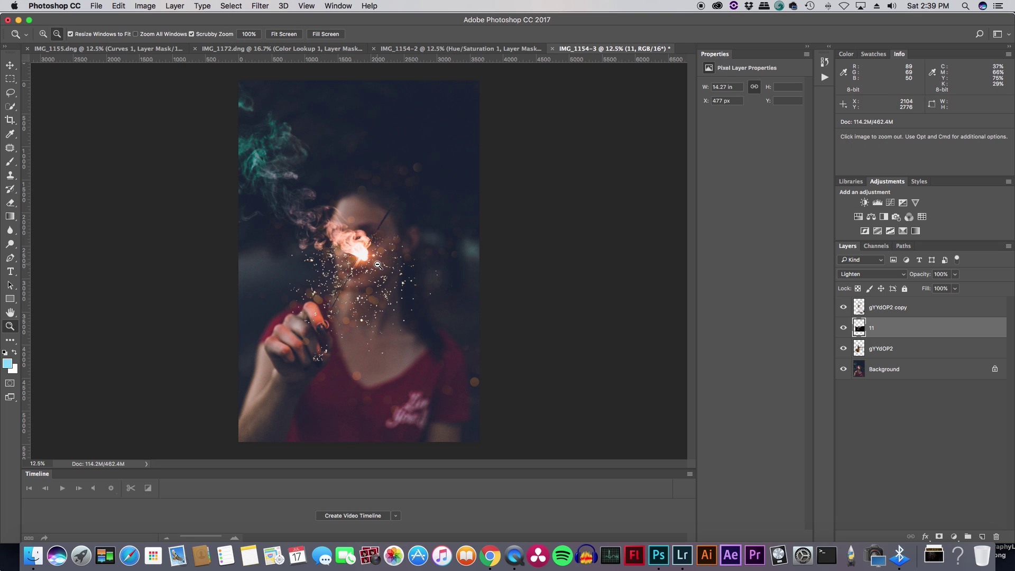
key(alt)
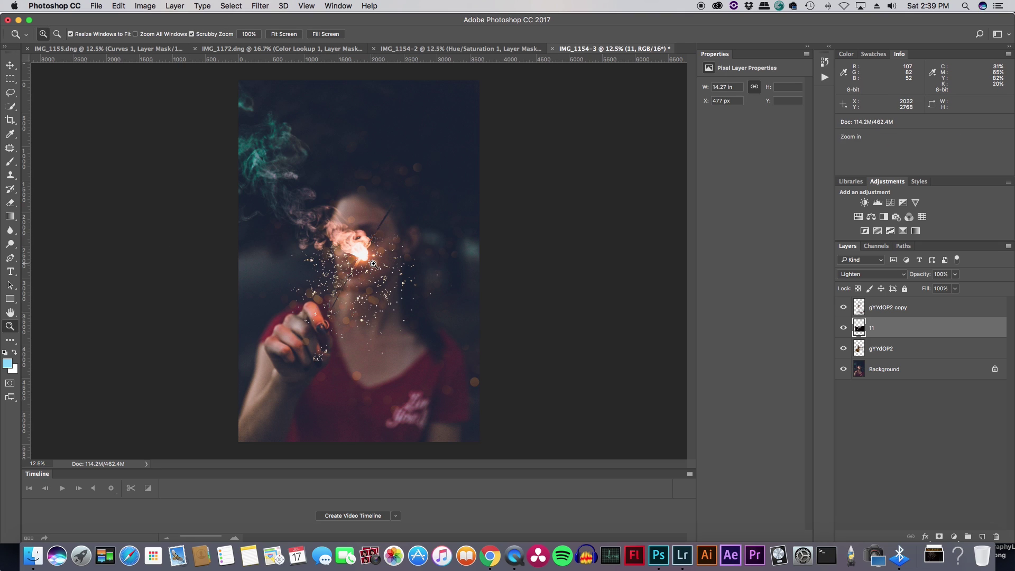
alt+click(374, 264)
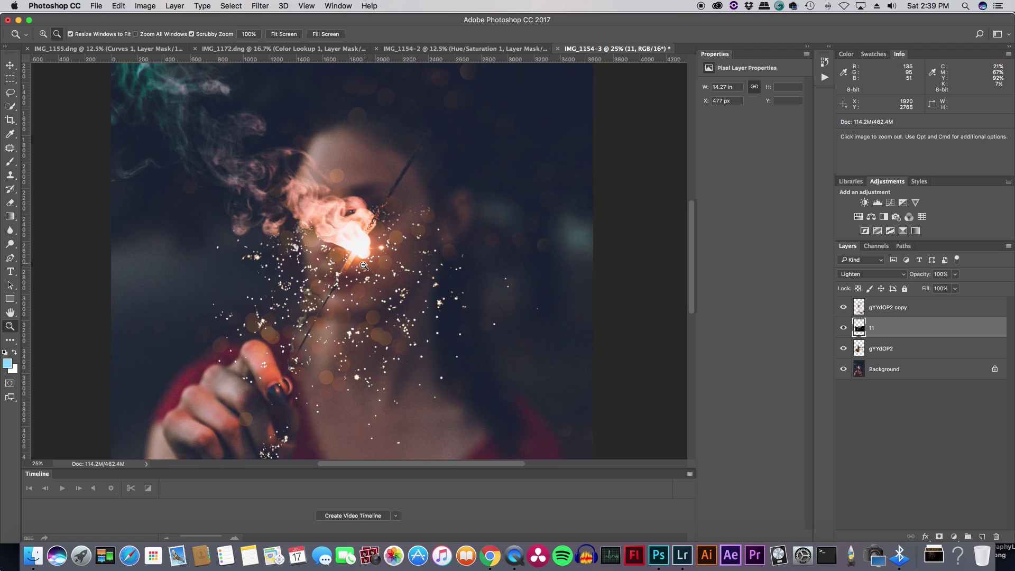
scroll(398, 316, down, 3)
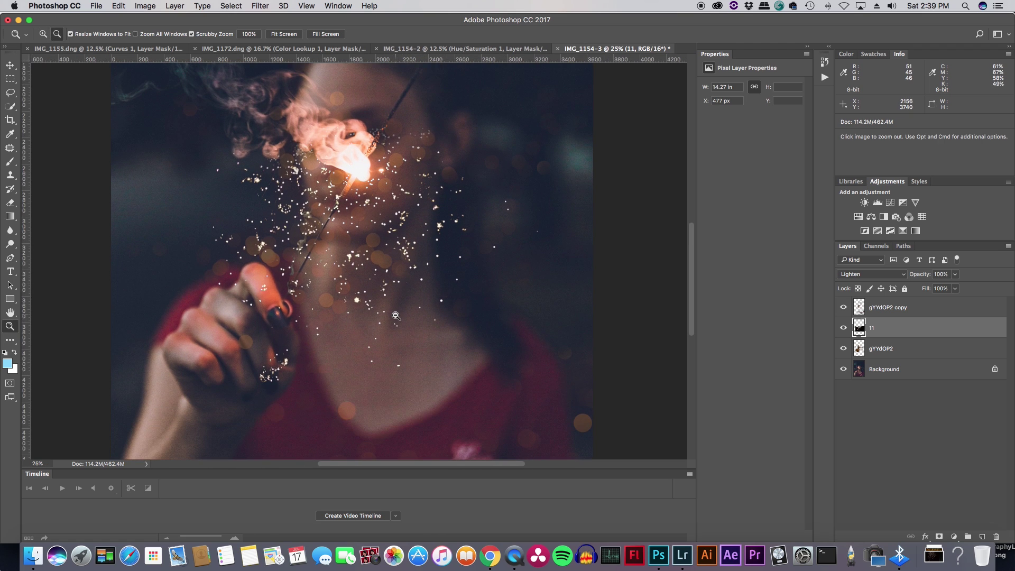
key(e)
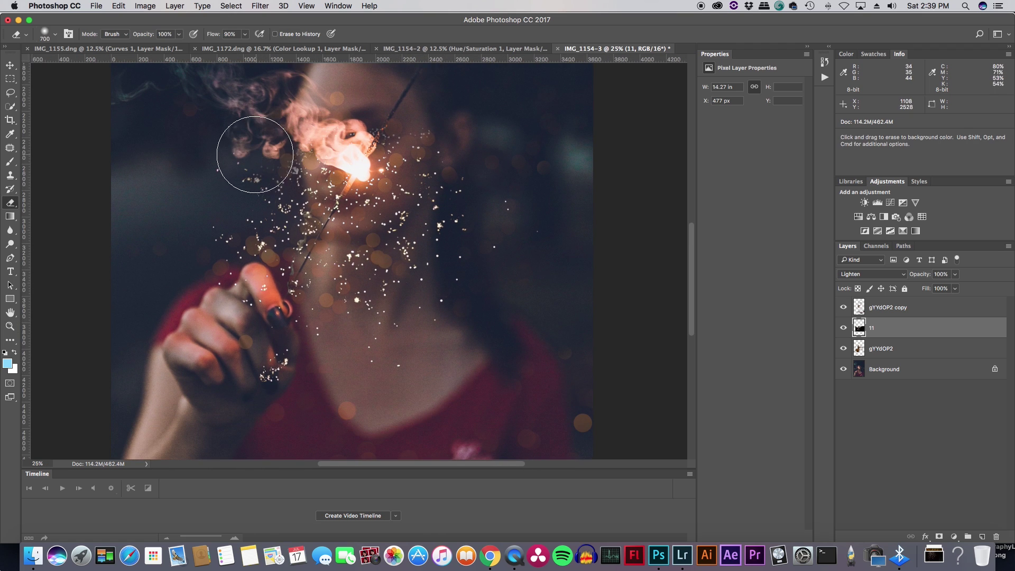
mouse_move(423, 171)
mouse_down()
mouse_move(479, 194)
mouse_move(365, 283)
mouse_up()
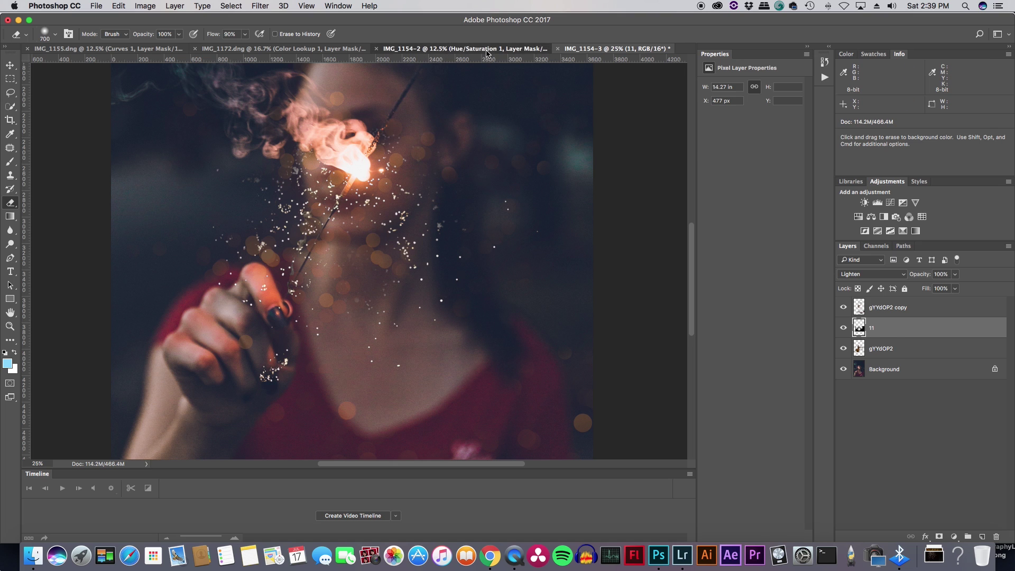
click(464, 48)
click(587, 49)
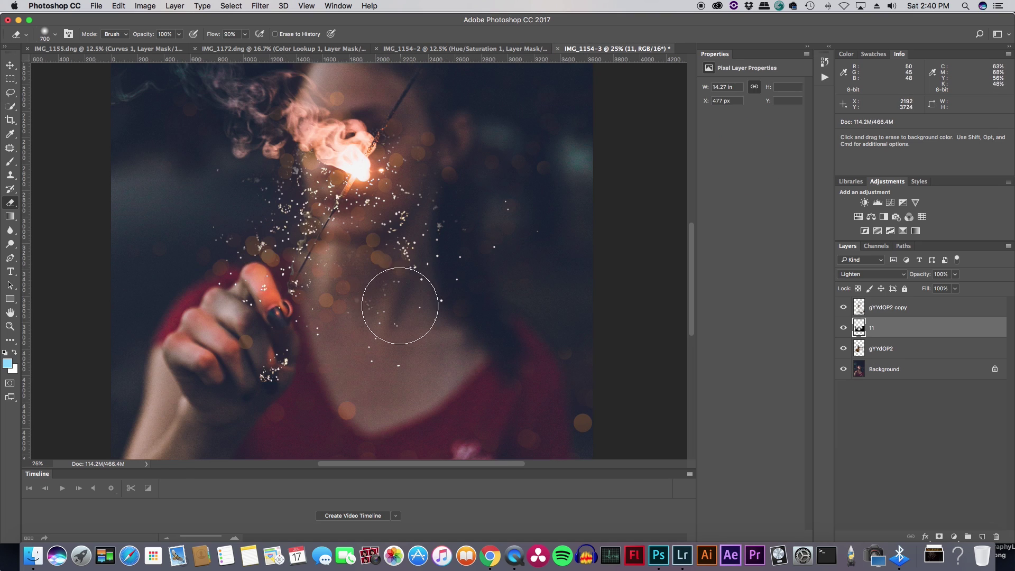
key(z)
click(331, 285)
click(356, 315)
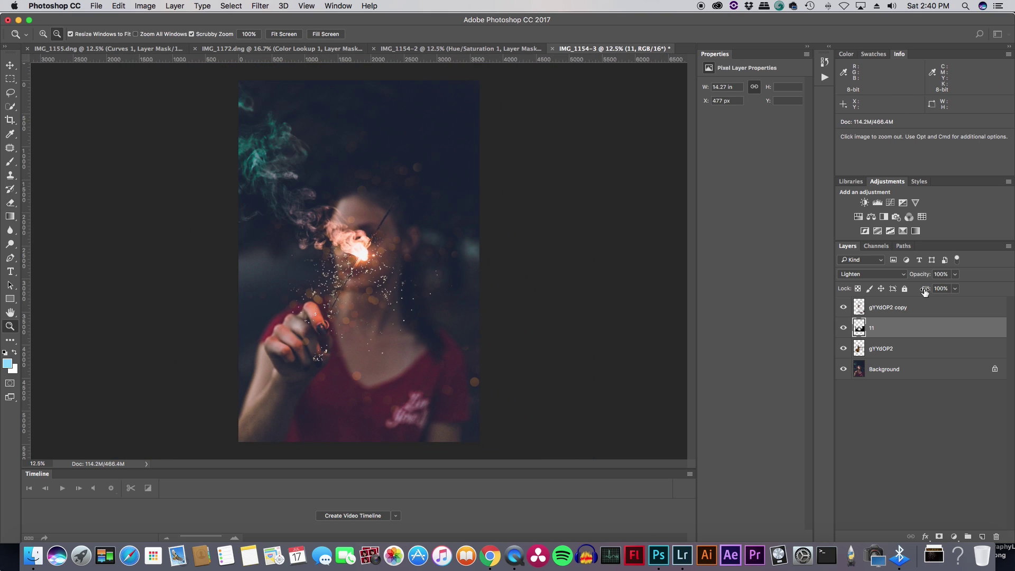
- Compare the image with and without the copied bokeh layer, and duplicate that layer
click(896, 310)
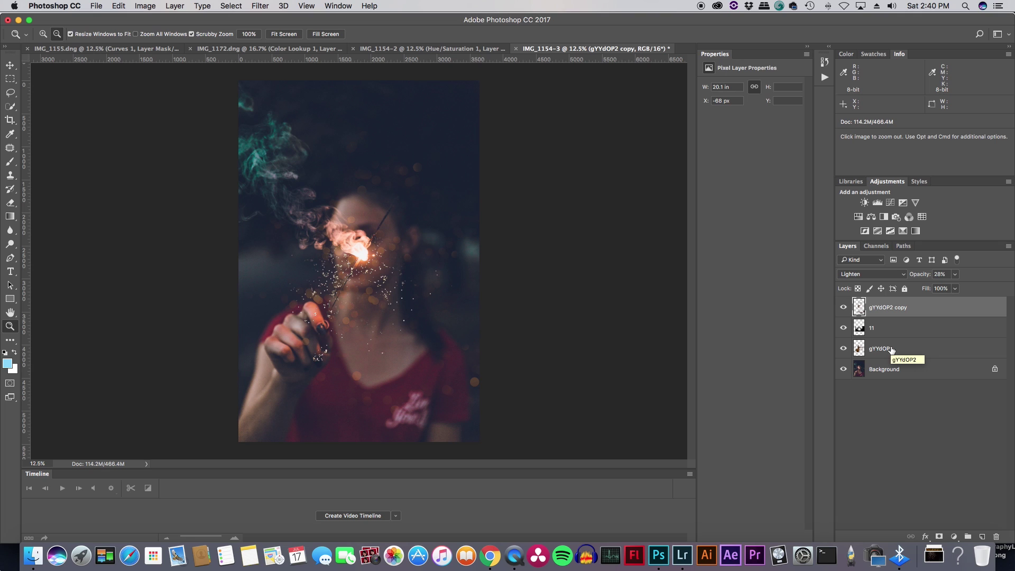
click(845, 309)
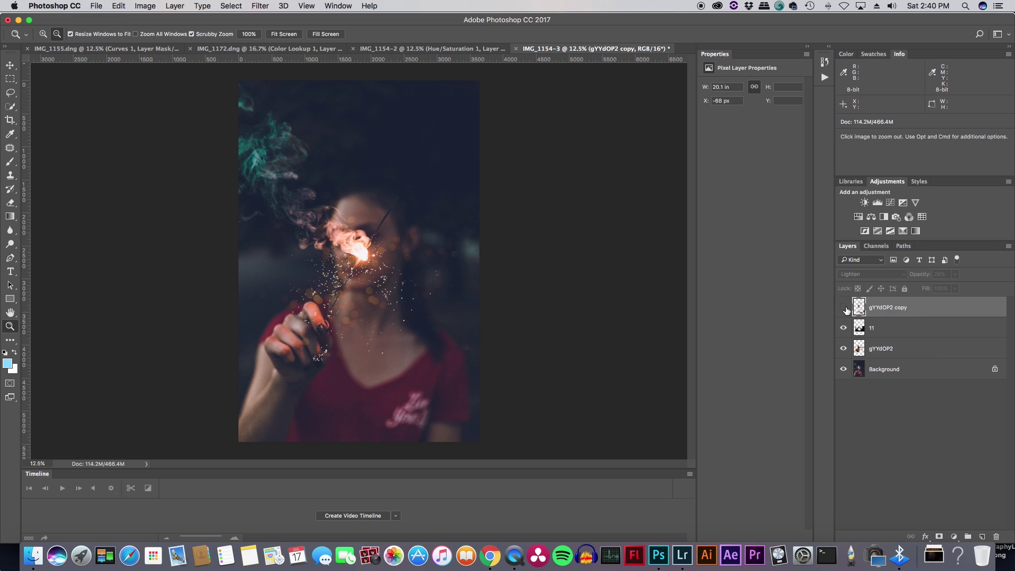
click(846, 310)
key(super+shift+e)
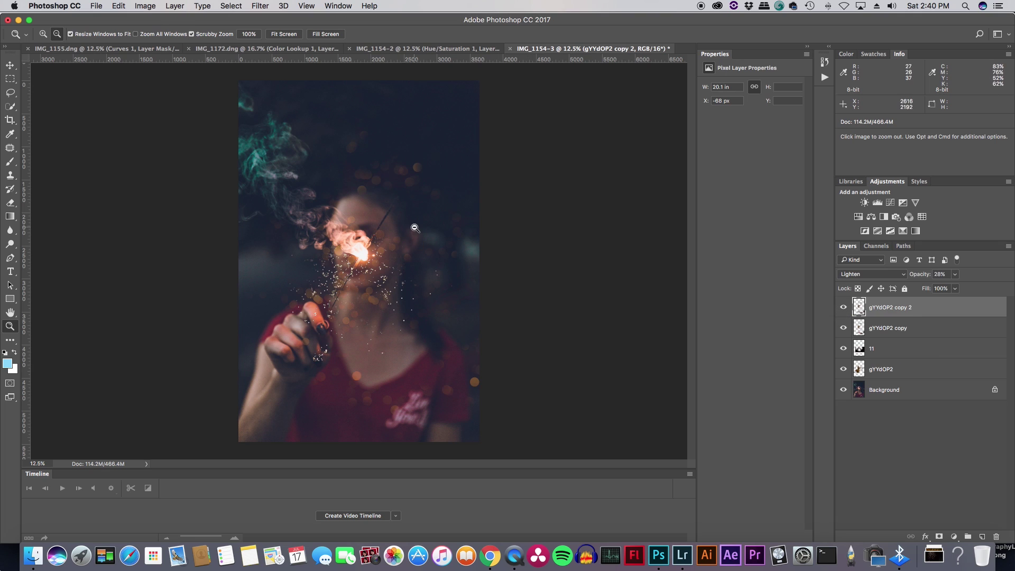
- Rotate the new bokeh duplicate about 41° and move it up and left across the smoke and the woman's head
key(v)
drag(445, 288, 389, 288)
drag(500, 100, 582, 253)
drag(314, 244, 318, 177)
click(495, 34)
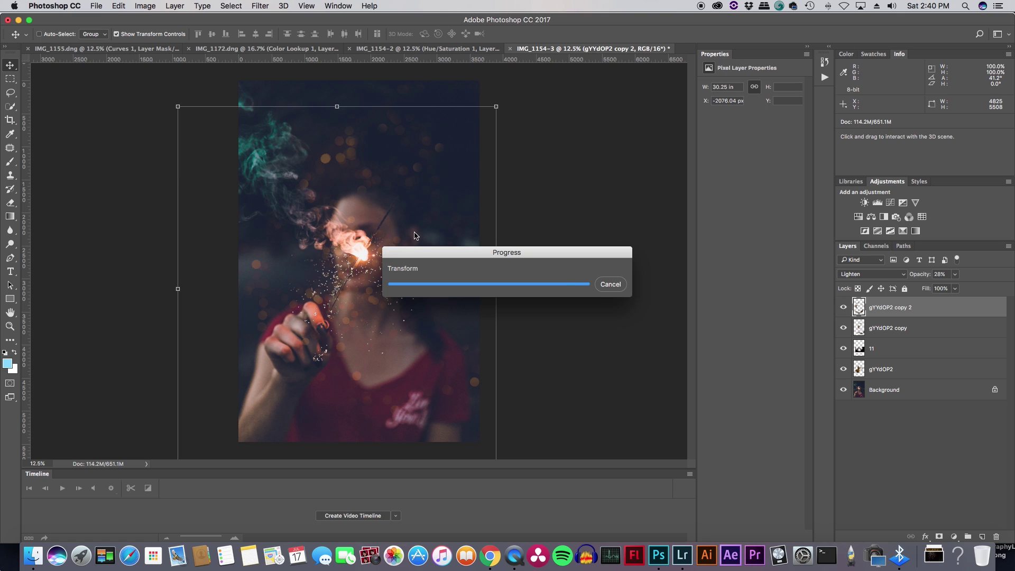
- Erase unwanted bokeh lights above the woman's head on the new duplicate layer
key(e)
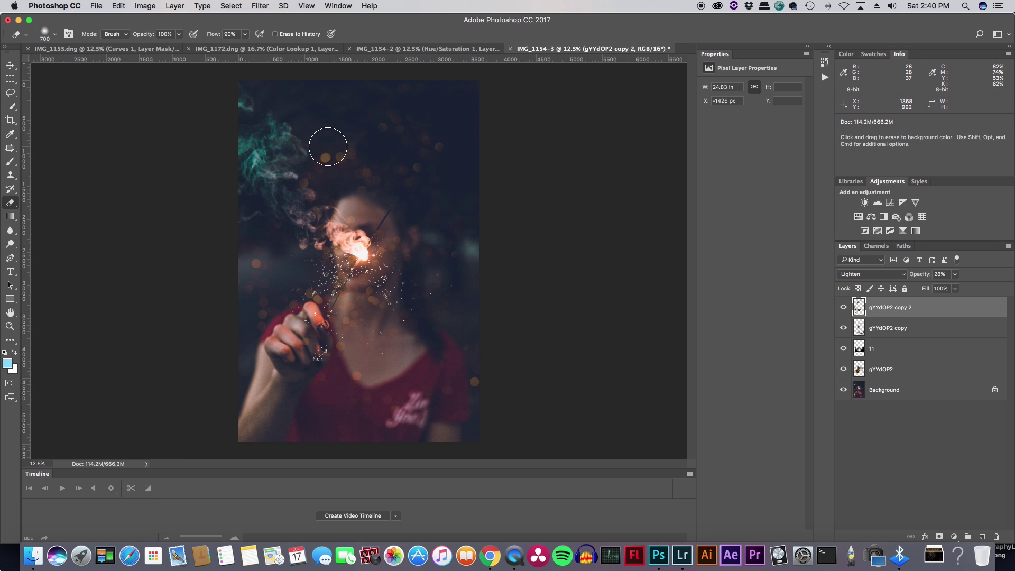